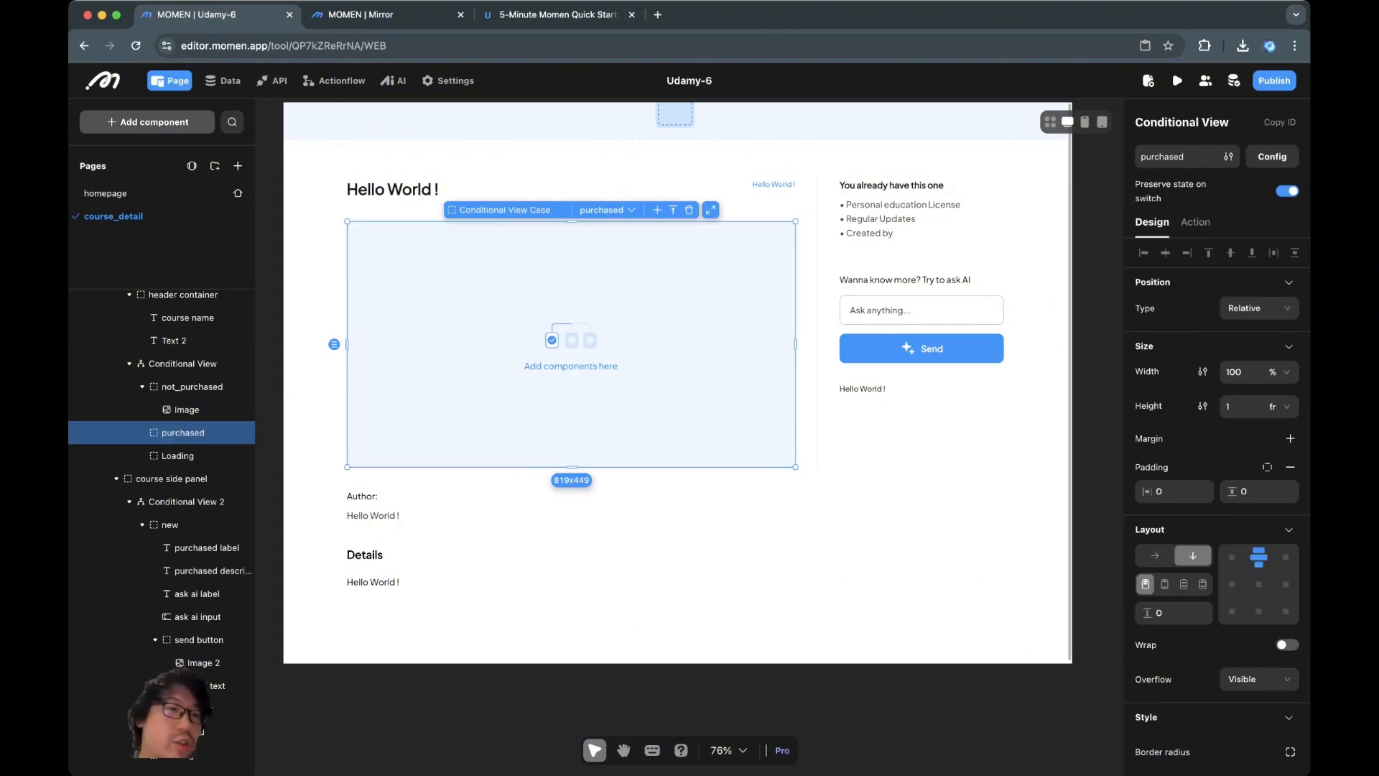
Drag a Video component into the conditional view's purchased case
click(147, 122)
scroll(204, 413, down, 2)
scroll(205, 503, down, 2)
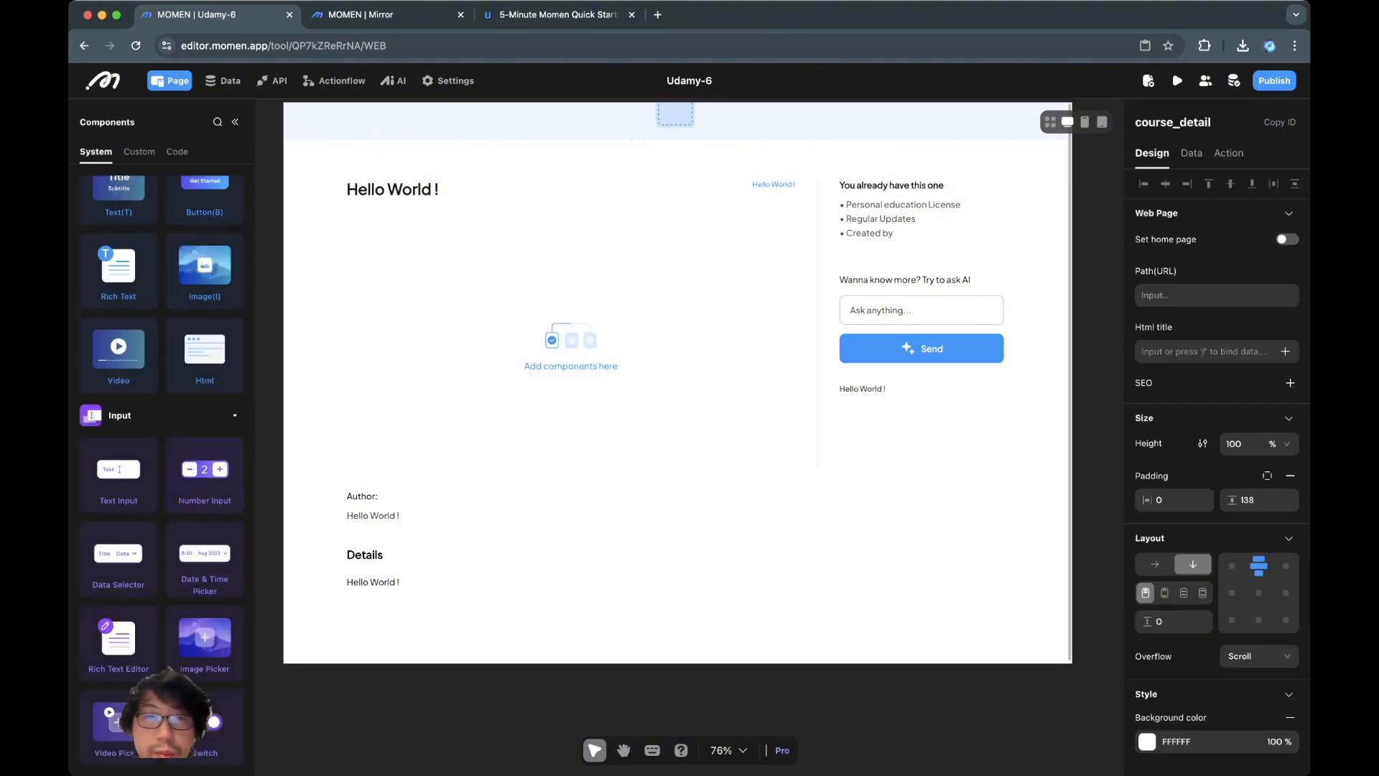
drag(118, 352, 571, 345)
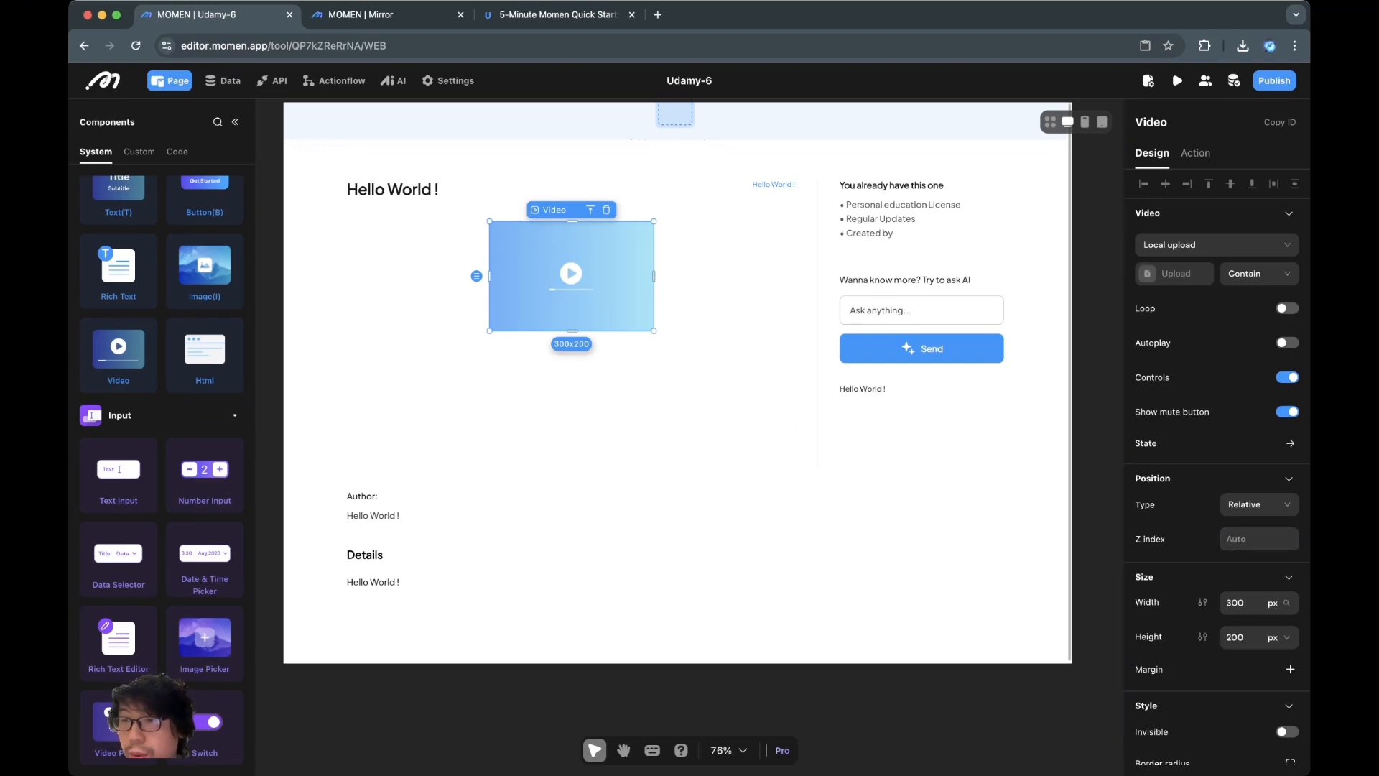
Set the video's width and height to 100% so it fills the 819x449 column
click(1235, 602)
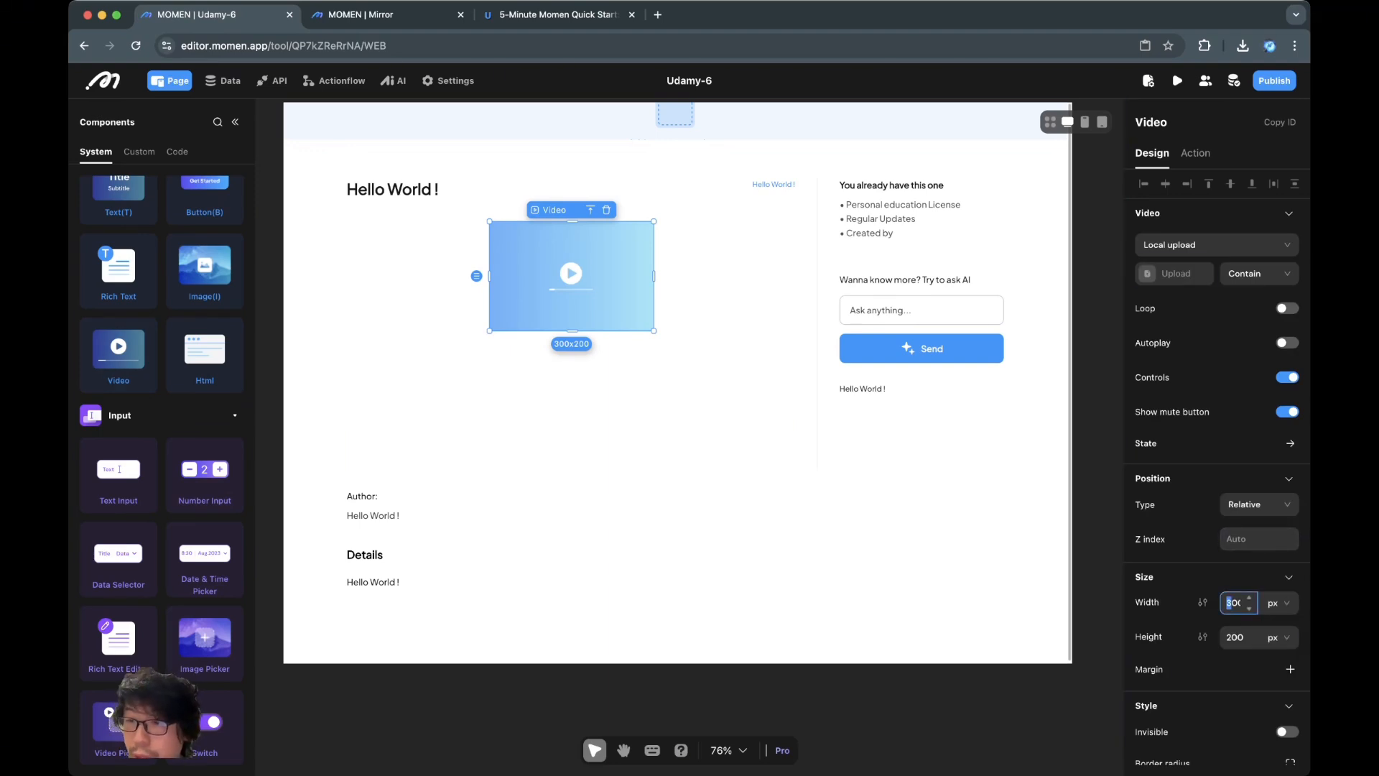
click(1274, 603)
click(1270, 646)
click(1272, 637)
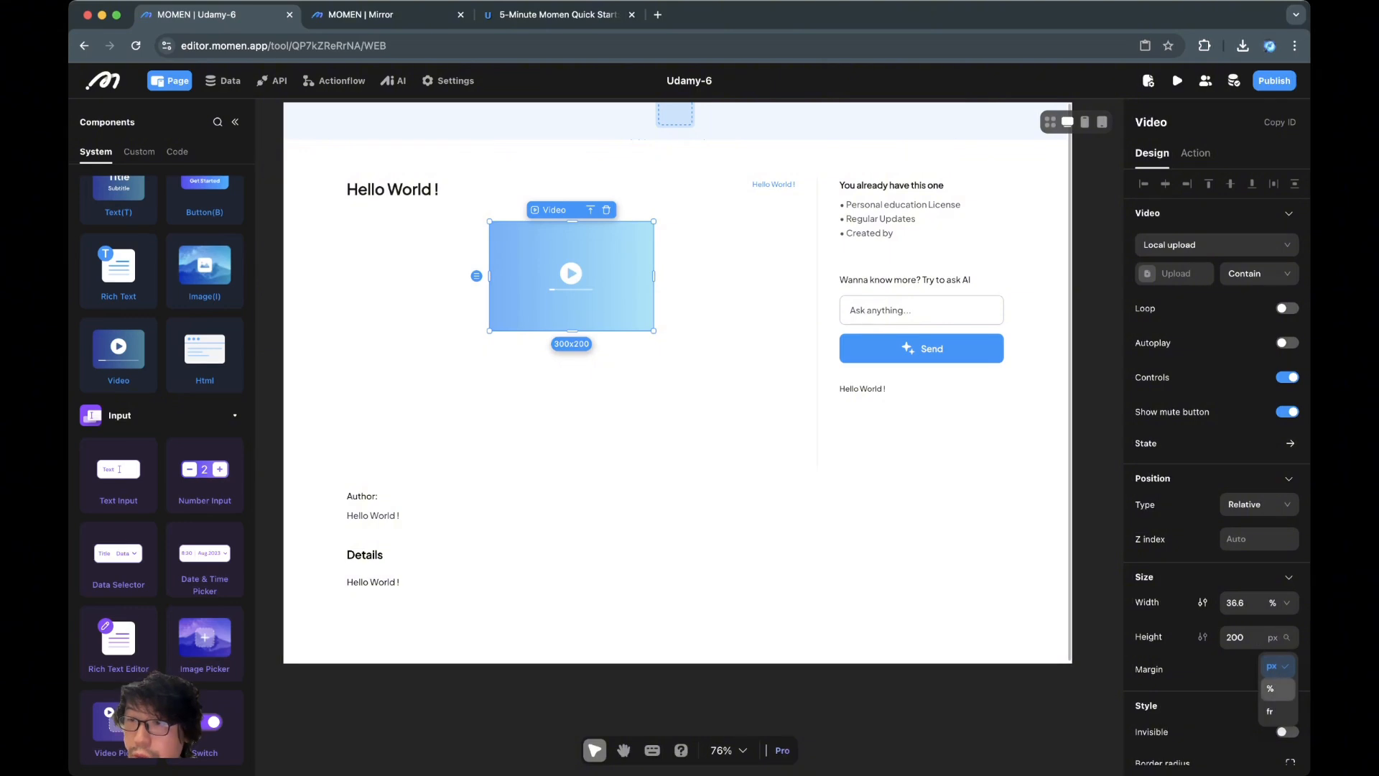
click(1270, 688)
click(1235, 602)
text(100)
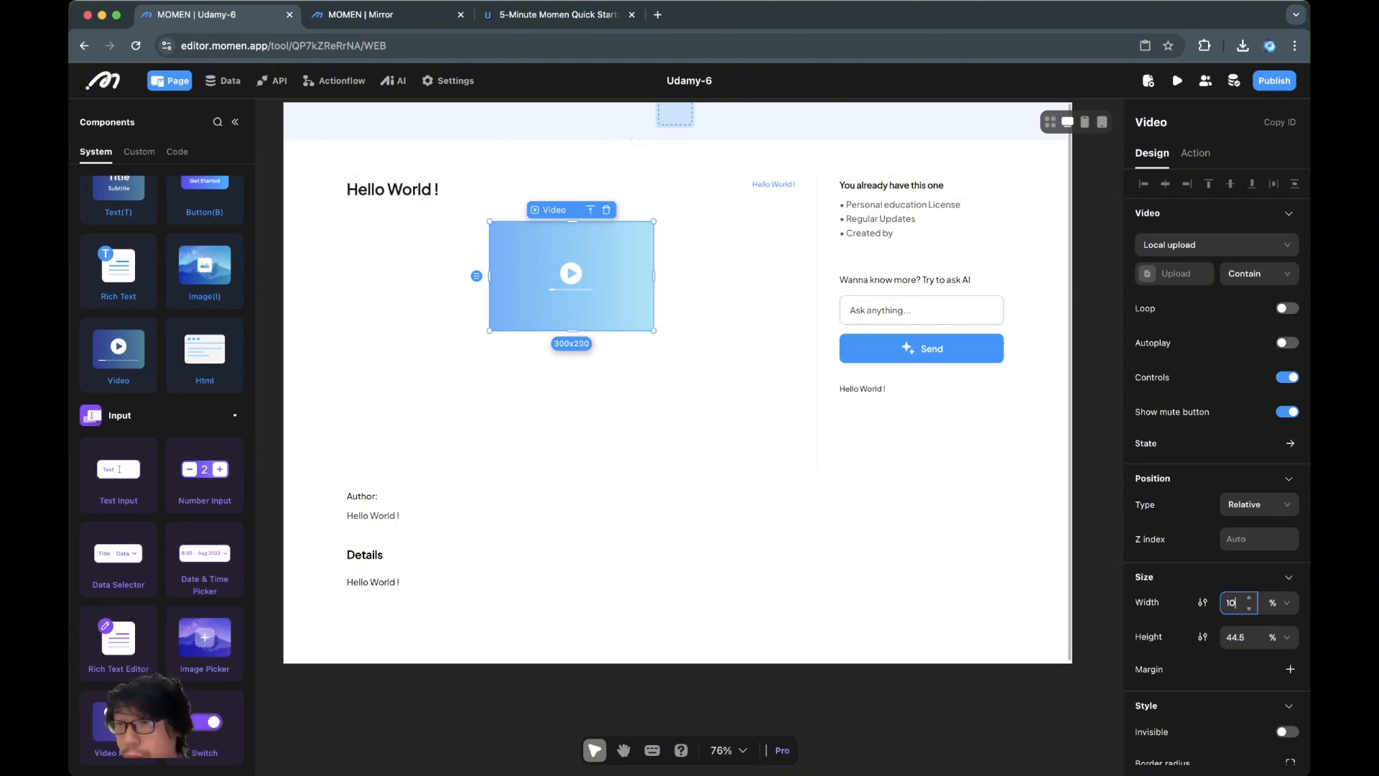
key(Return)
double_click(1234, 637)
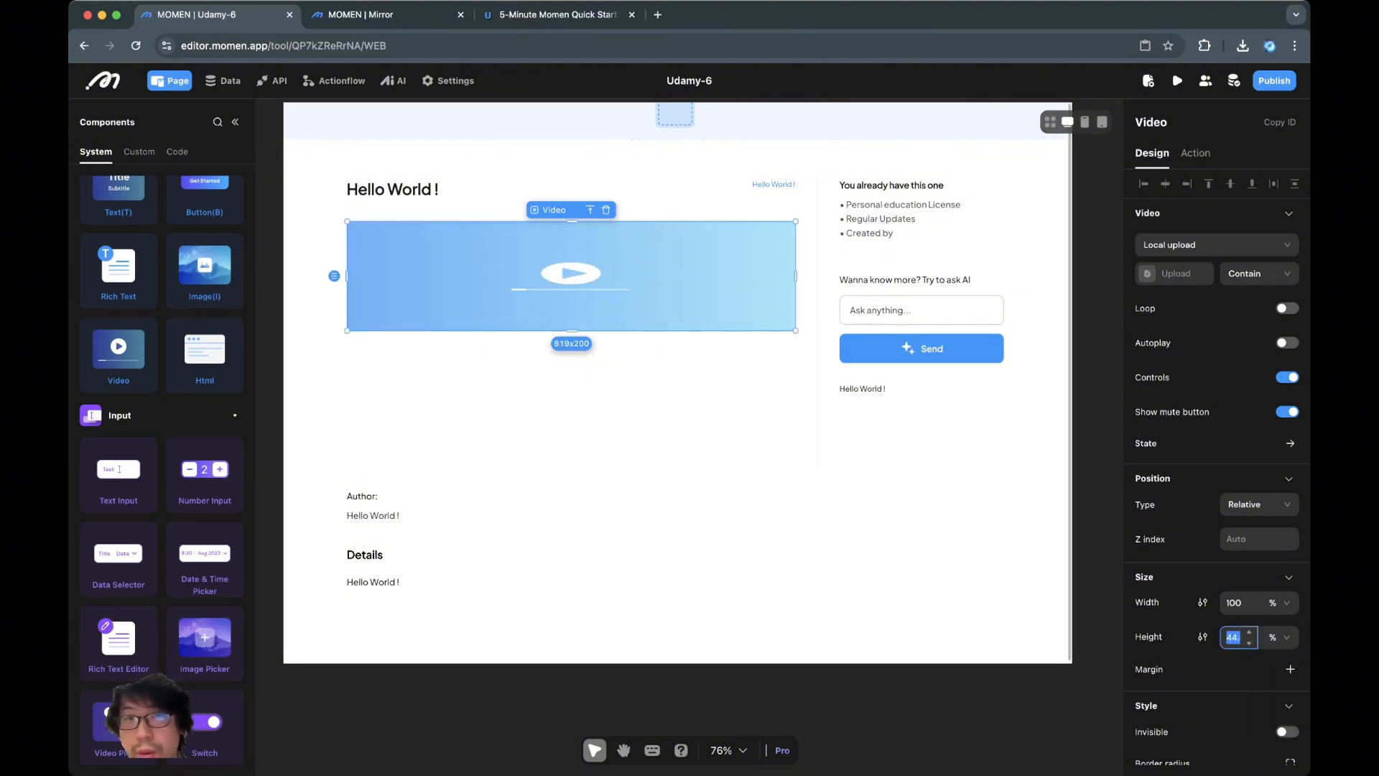
text(100)
key(Return)
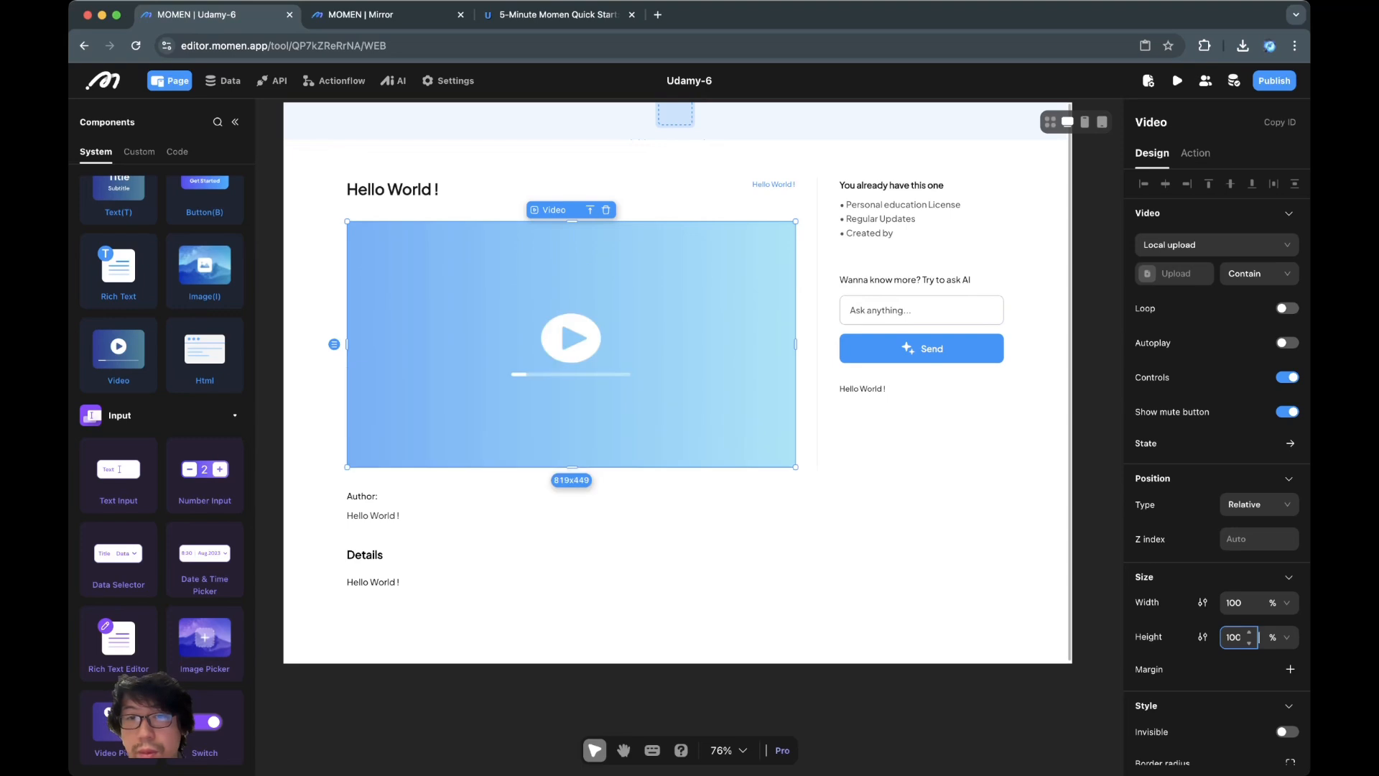
click(467, 189)
click(571, 344)
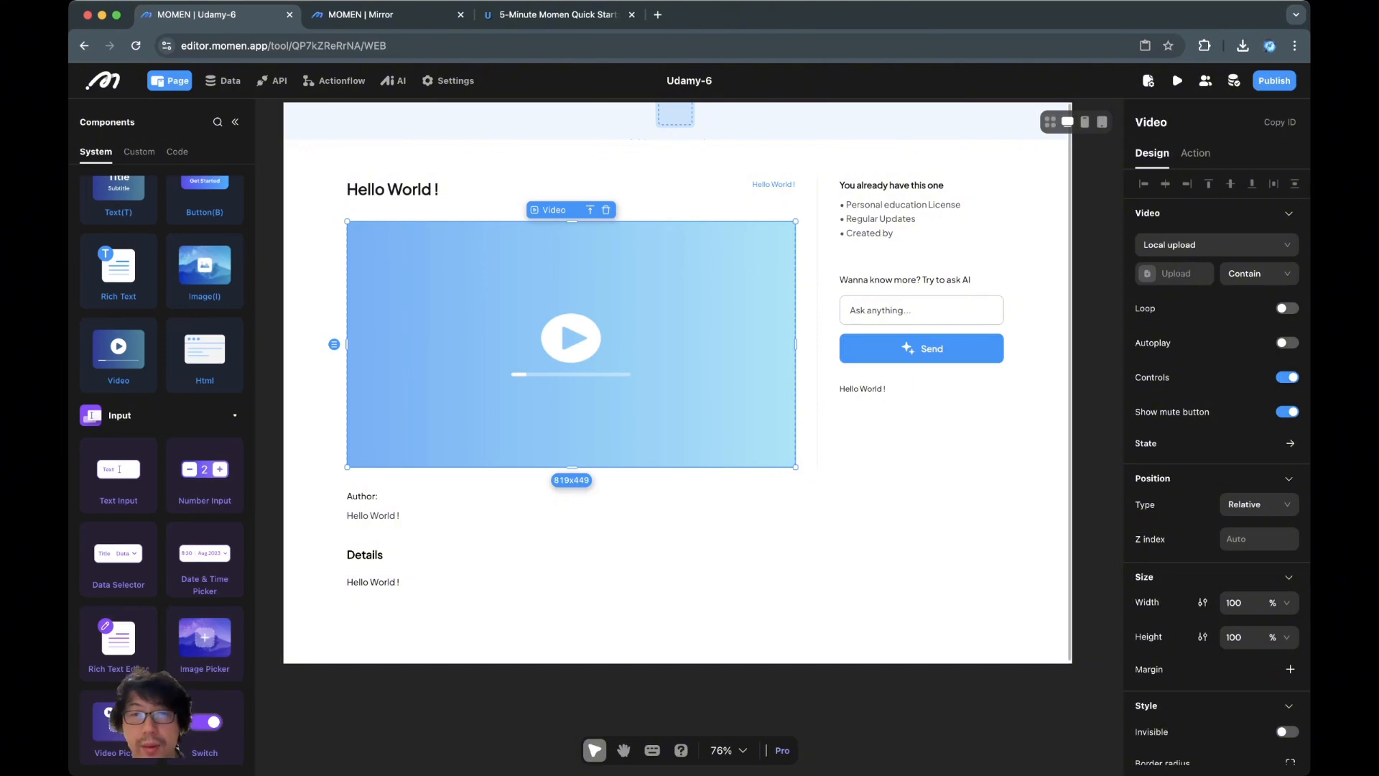
Select the side panel's Conditional View 2 and open its case configuration
click(912, 219)
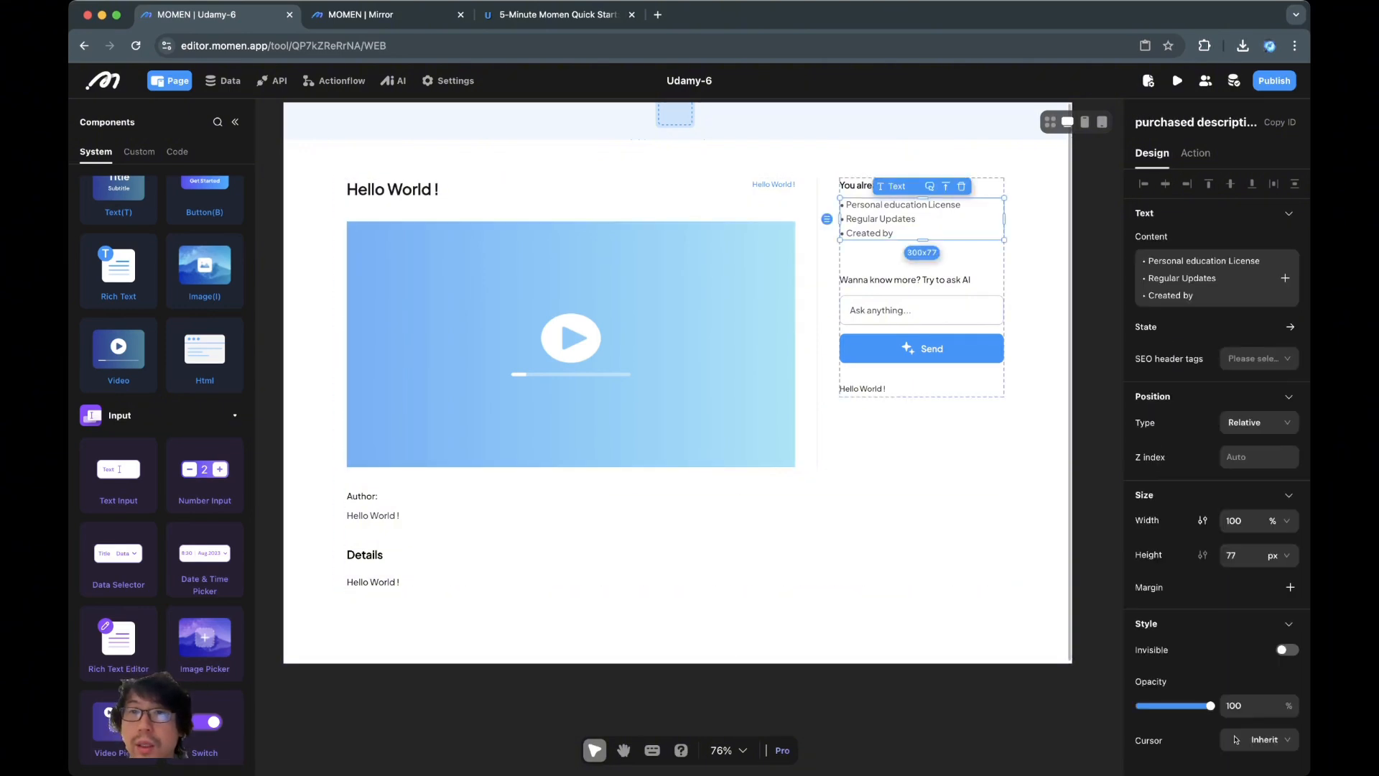
click(919, 279)
click(922, 258)
click(958, 166)
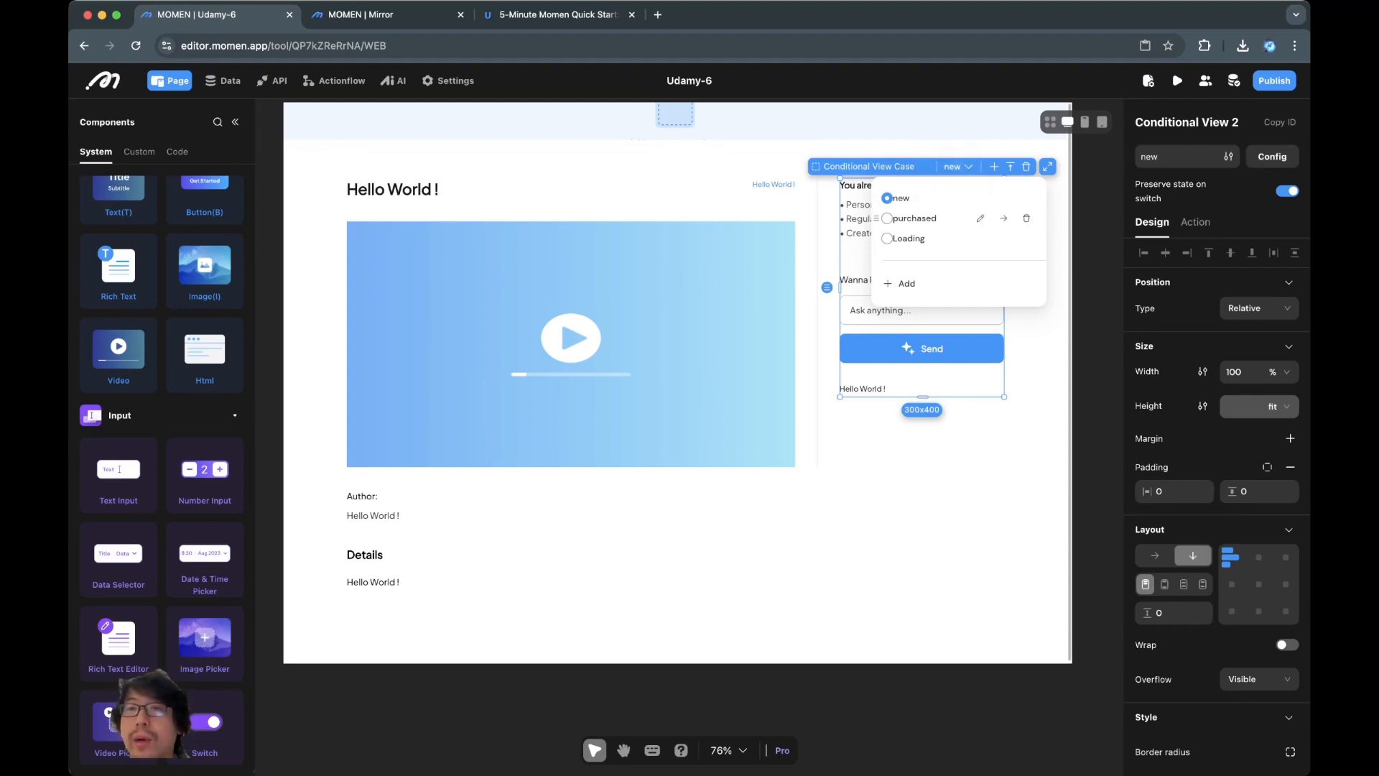
click(1272, 155)
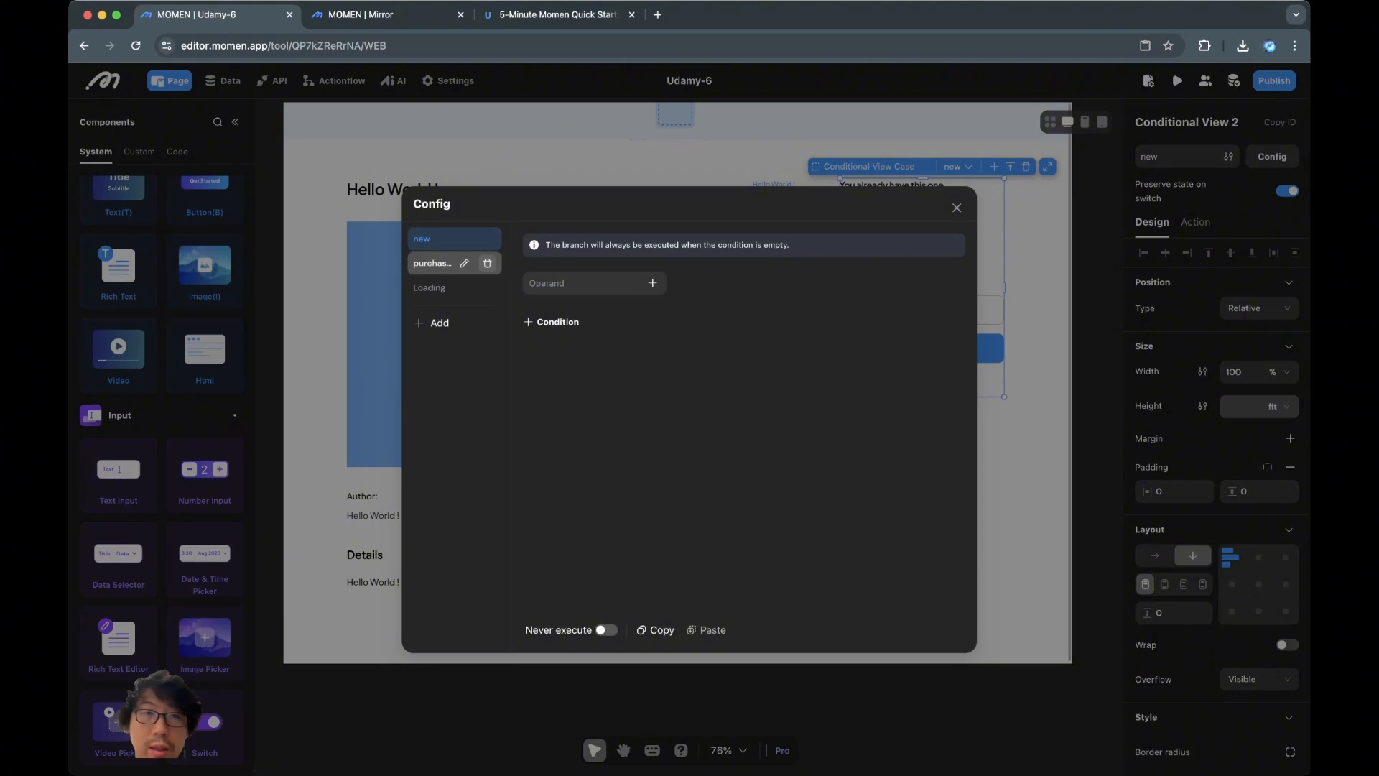
Rename the purchased case to the temporary name 'neew'
click(464, 238)
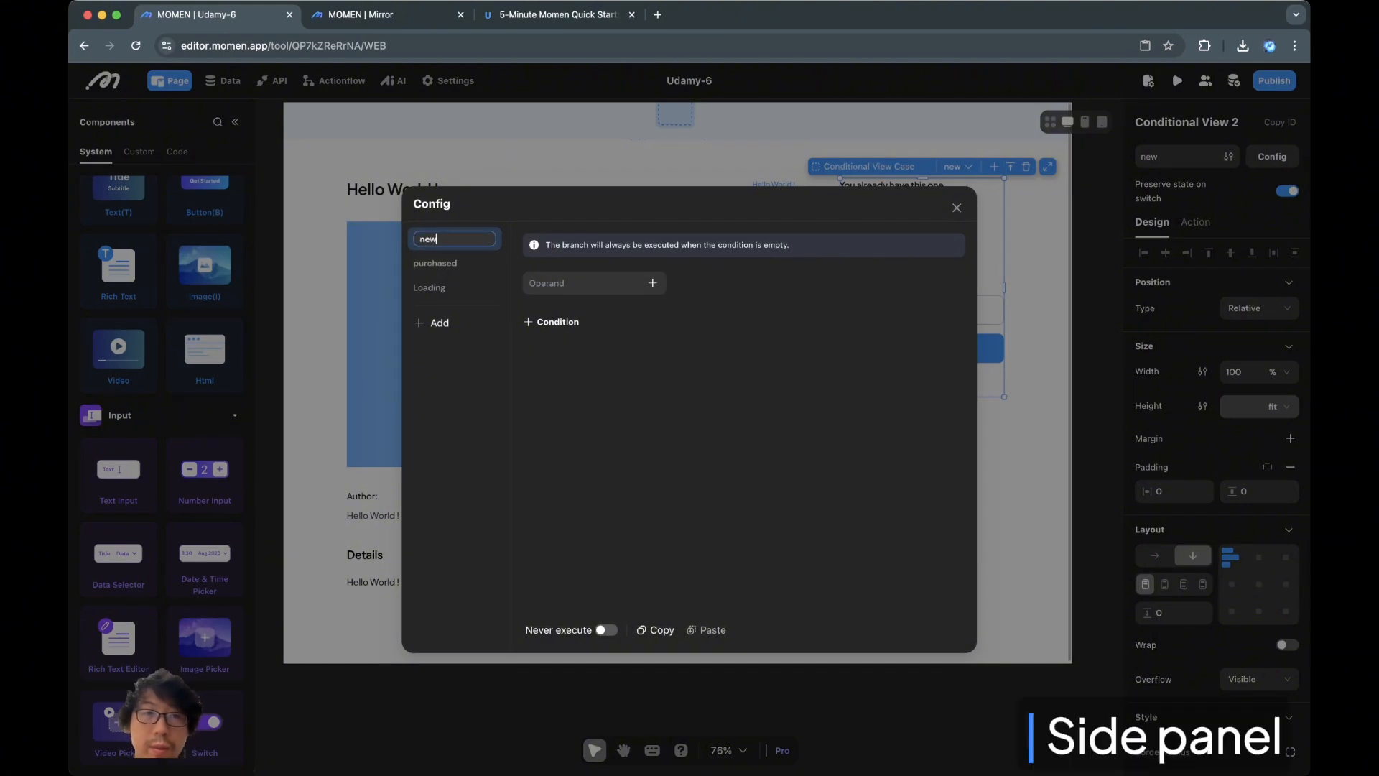
double_click(446, 239)
click(463, 263)
double_click(453, 263)
text(neew)
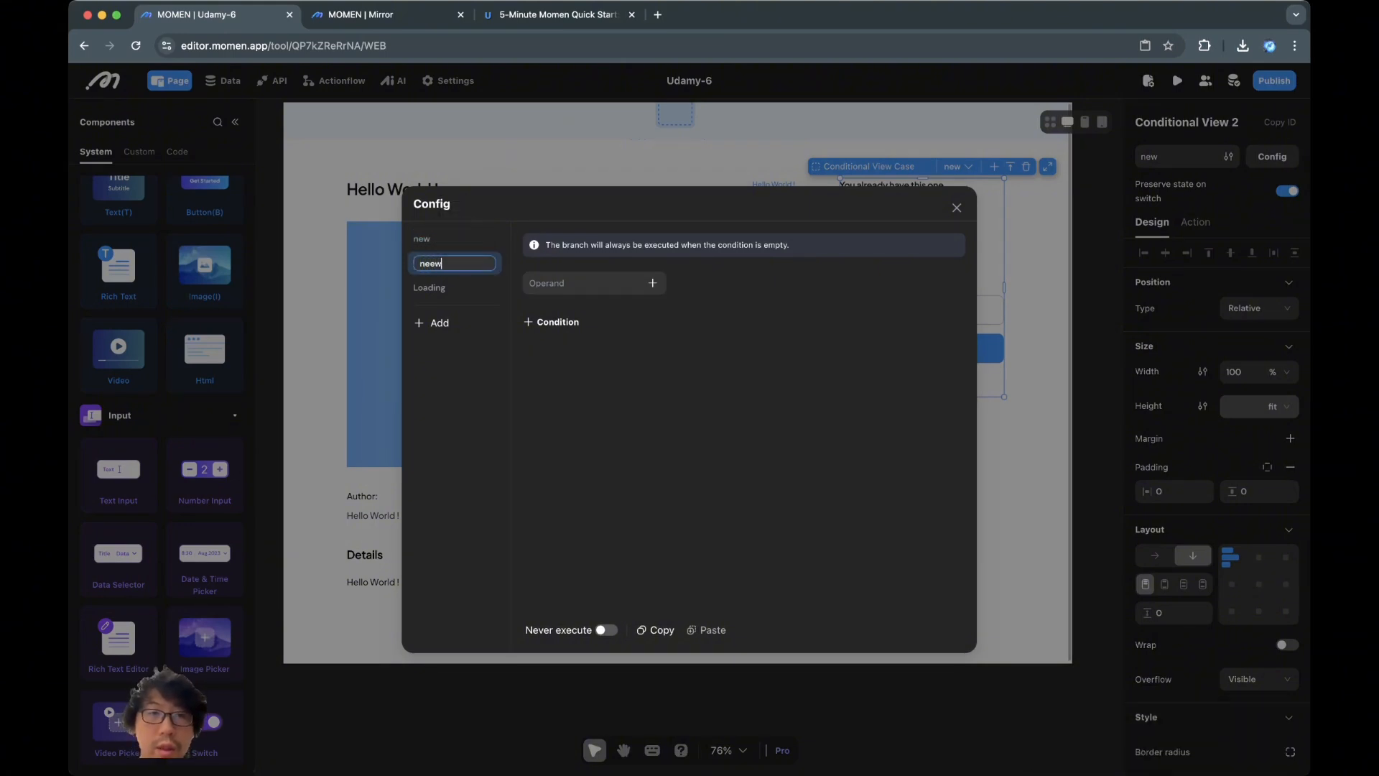
key(Return)
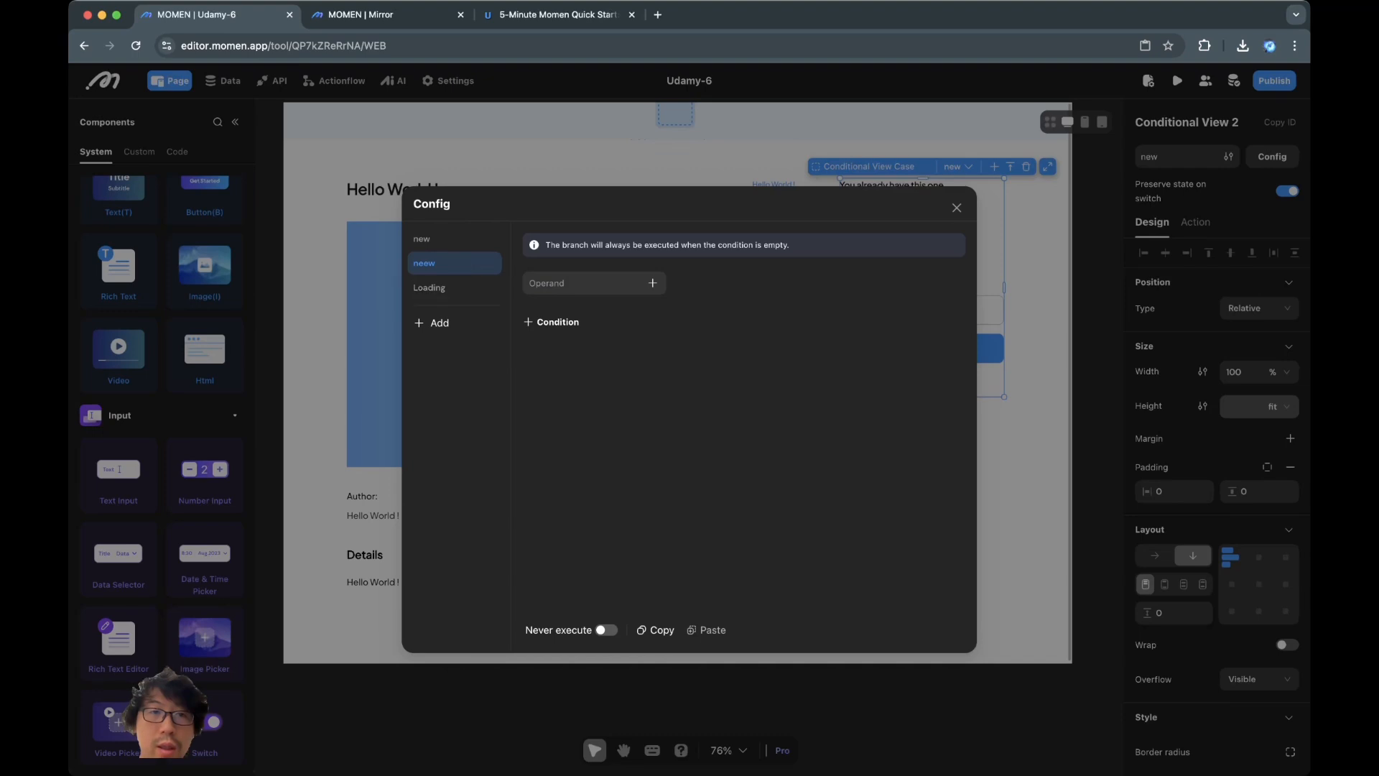
Rename new to 'purchased' and neew to 'new', then show the empty new case
click(464, 238)
double_click(447, 238)
text(purchased)
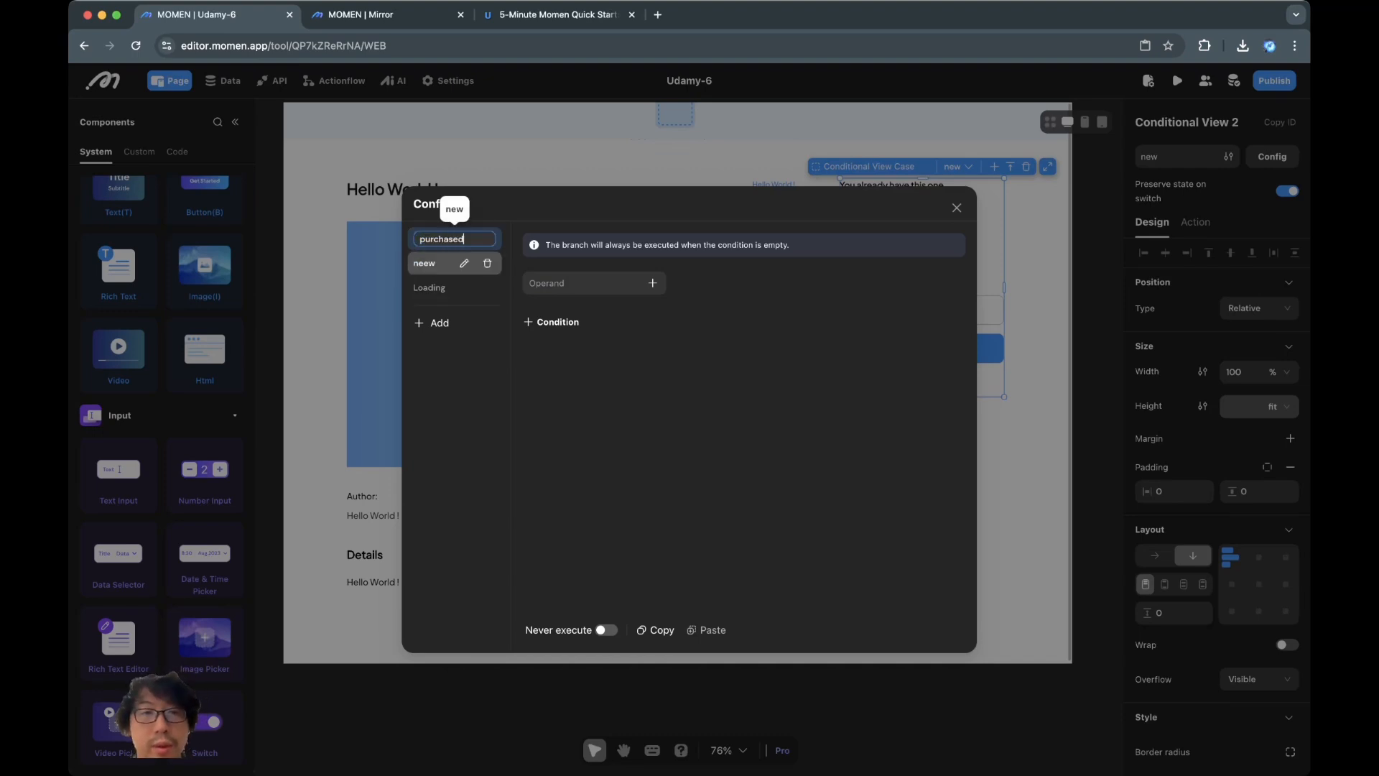
click(451, 263)
click(463, 263)
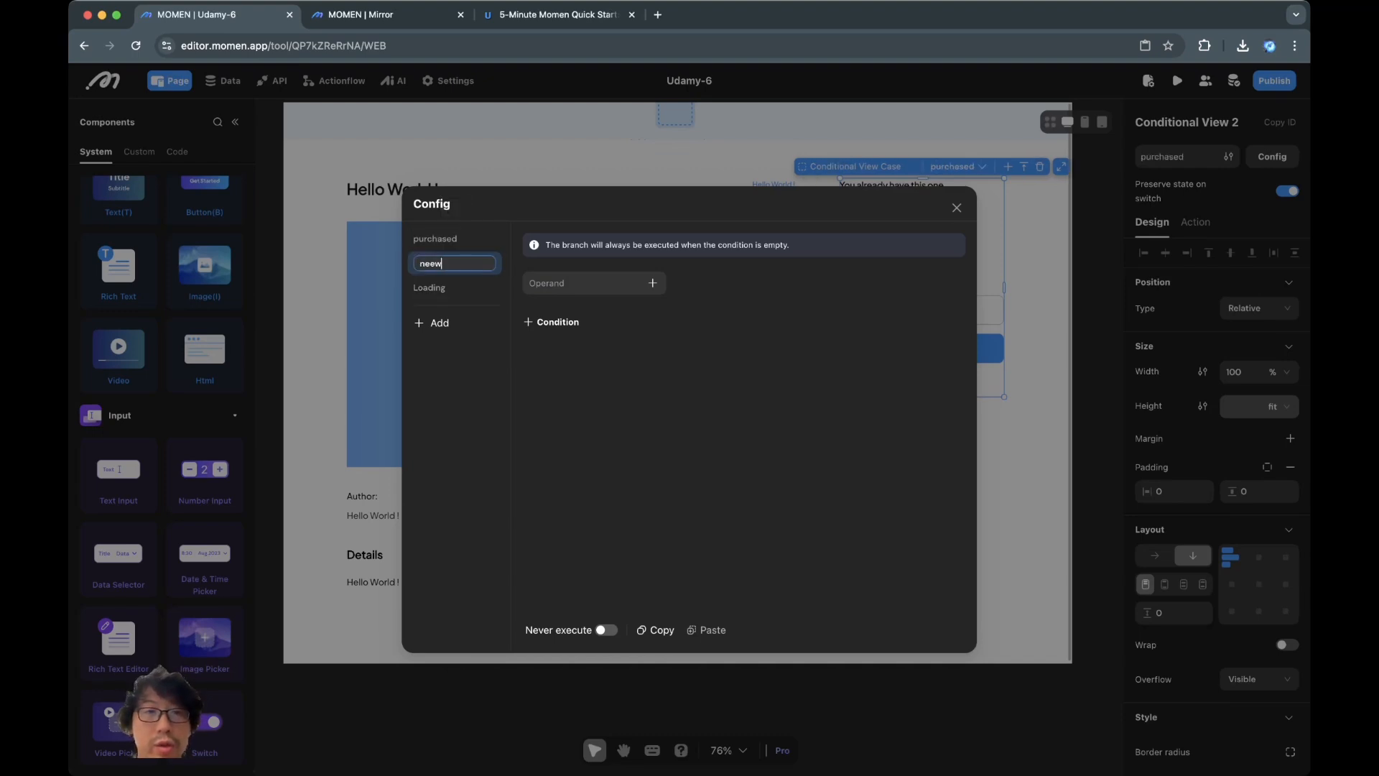
key(BackSpace)
key(BackSpace)
text(w)
click(956, 207)
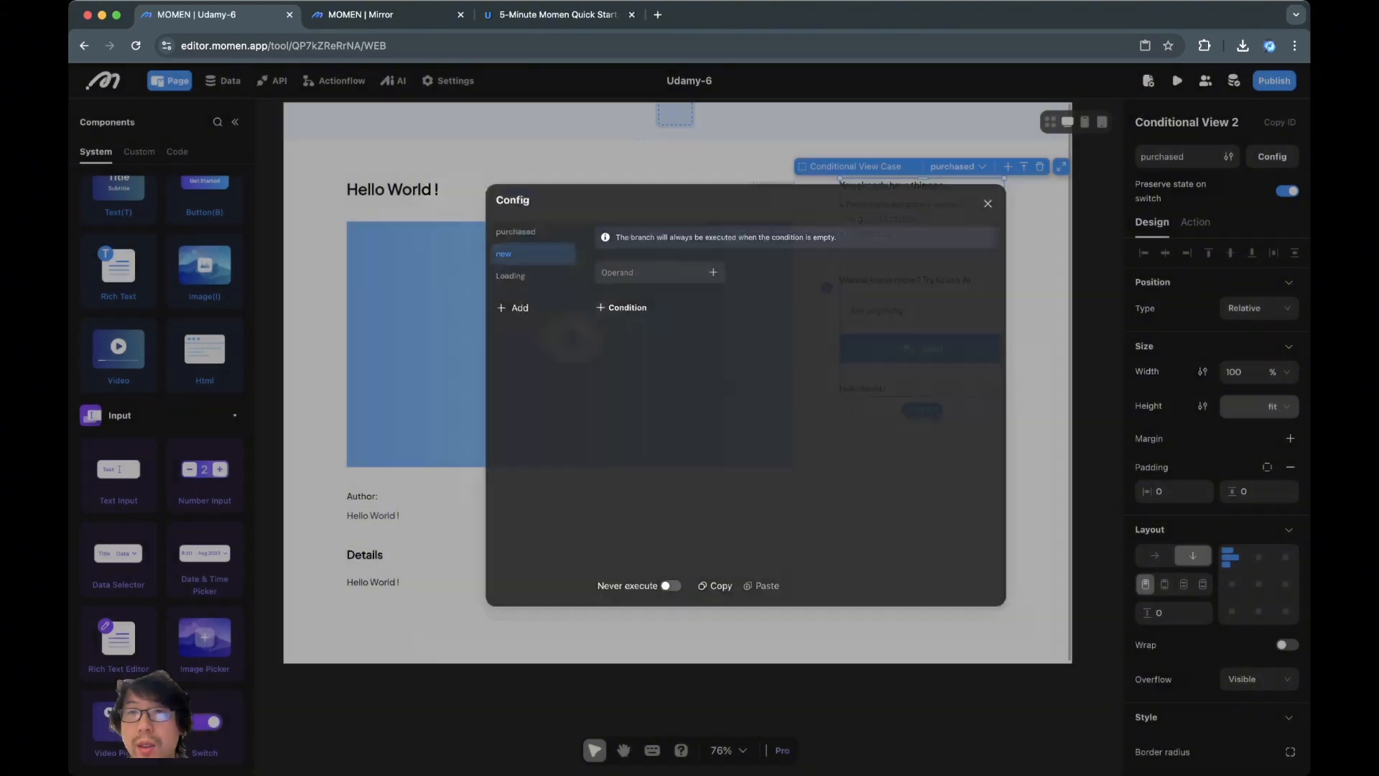
click(957, 166)
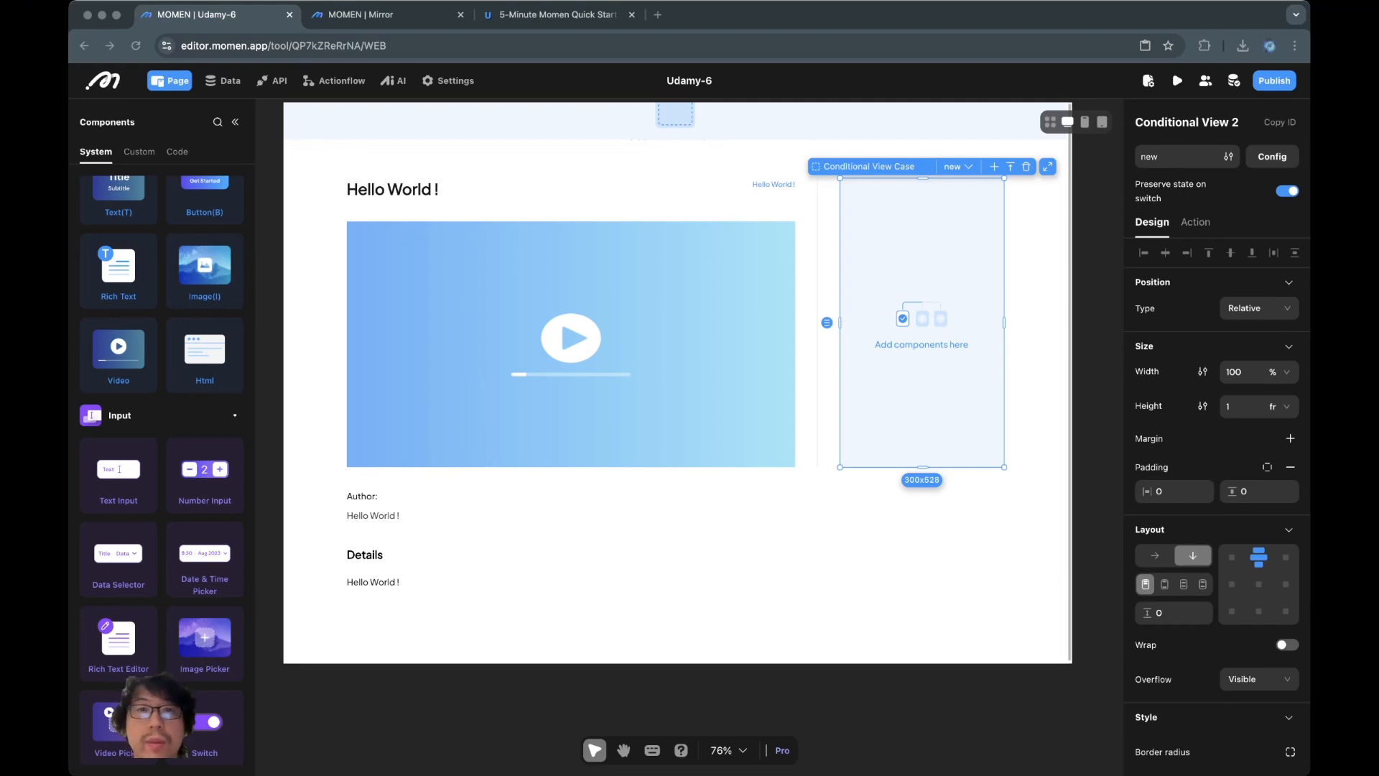
click(557, 15)
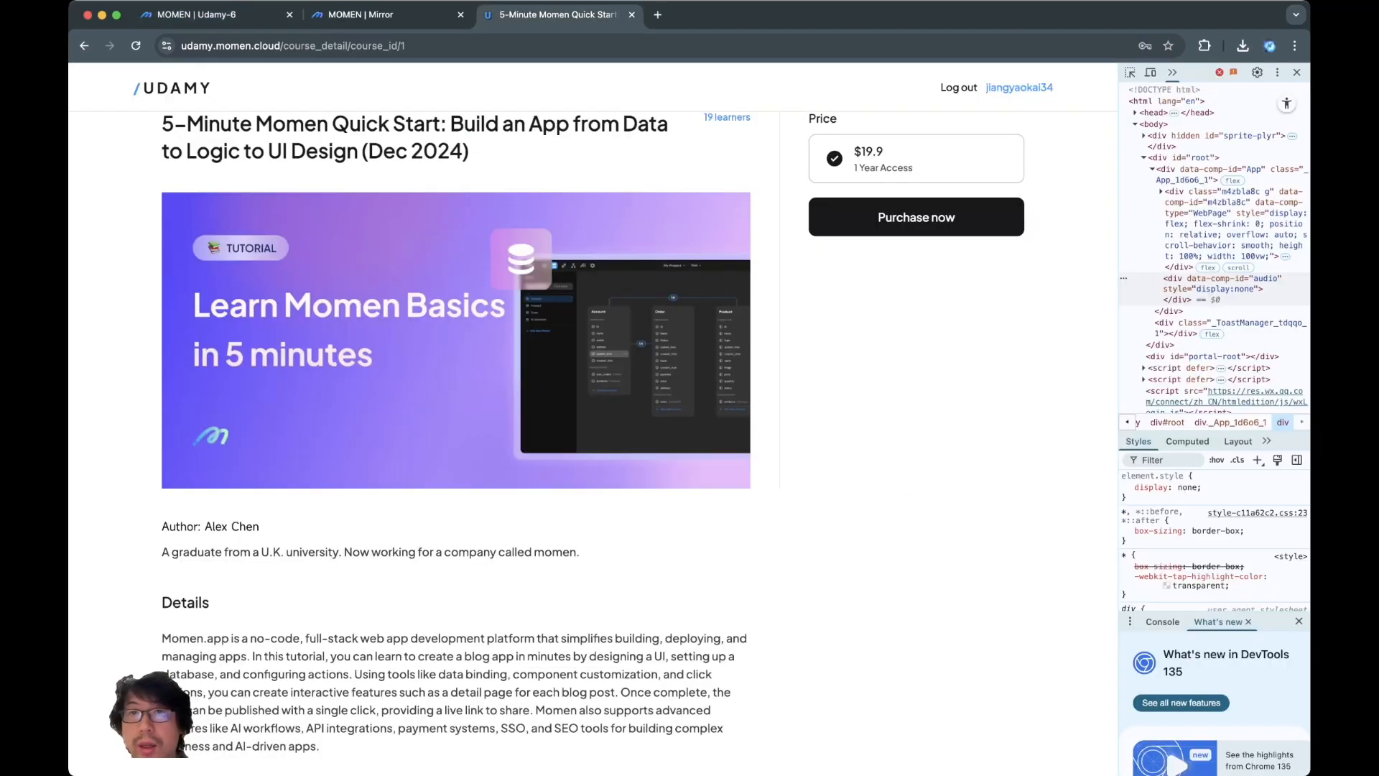
scroll(593, 444, up, 2)
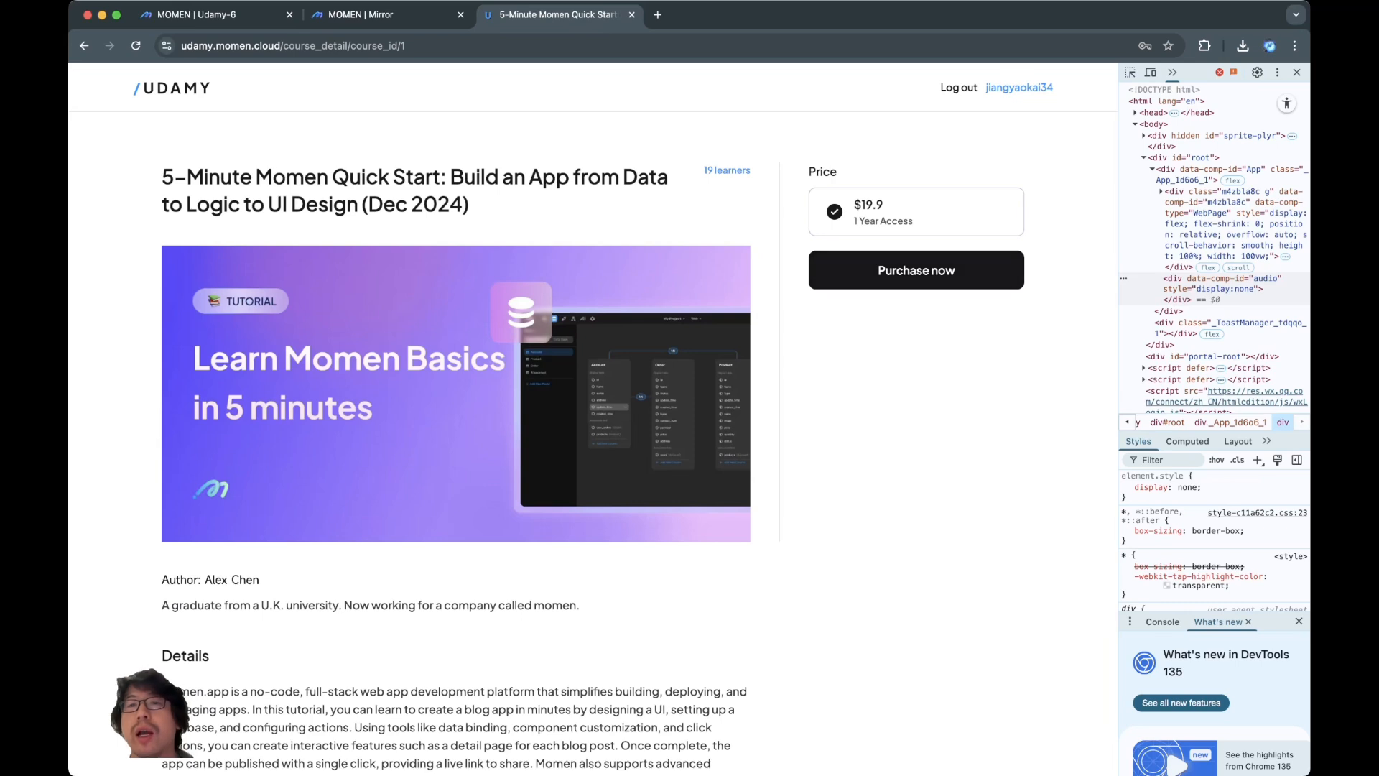
click(916, 270)
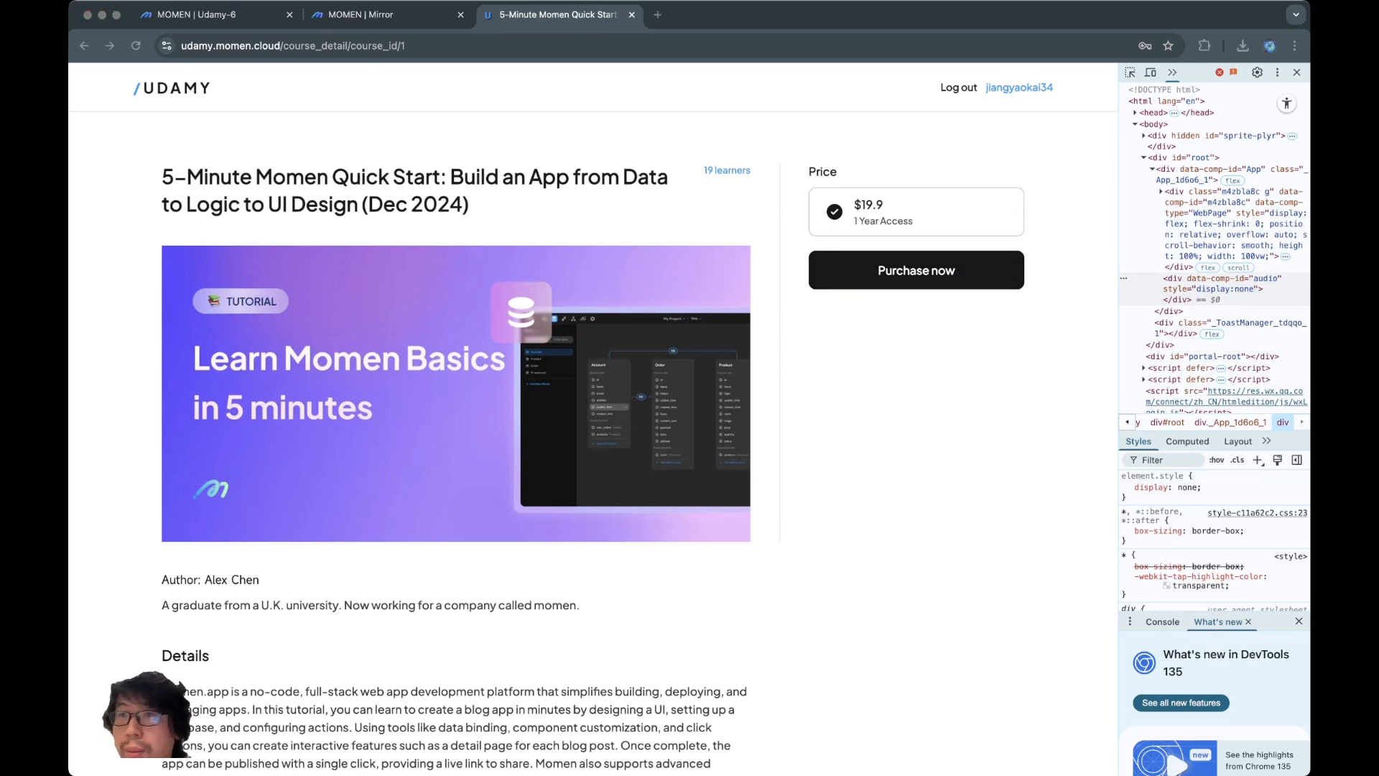
click(916, 270)
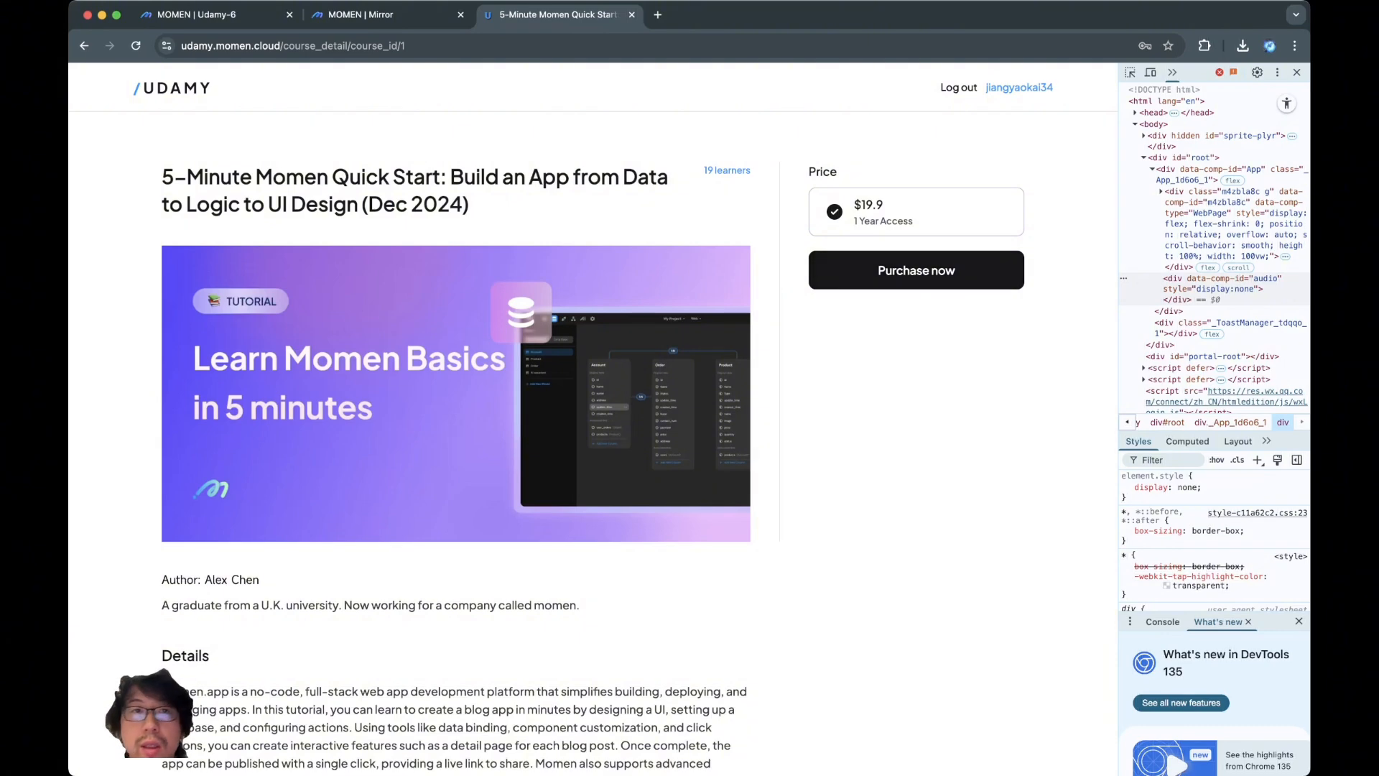
Add a Hello World text, a container below it and a Get Started button to the new case
click(208, 14)
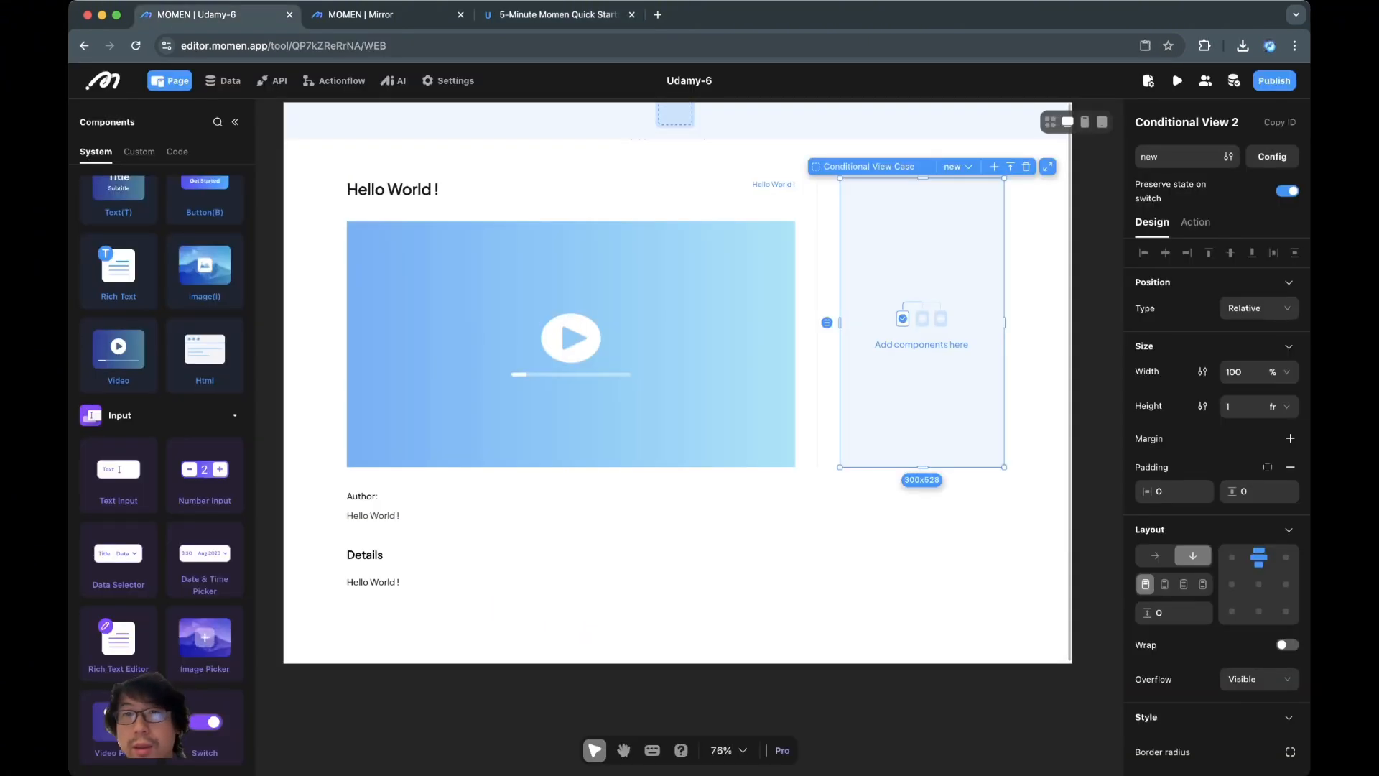
key(t)
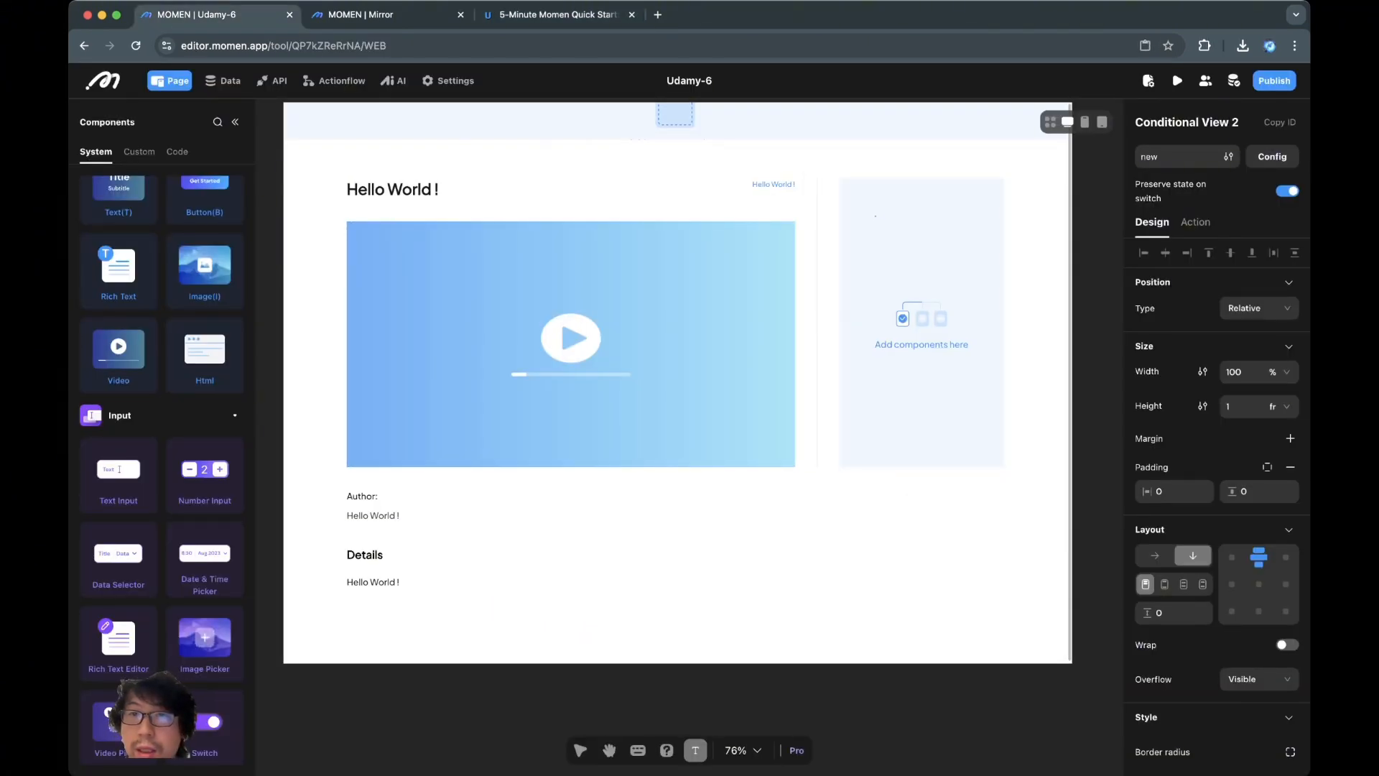
click(916, 227)
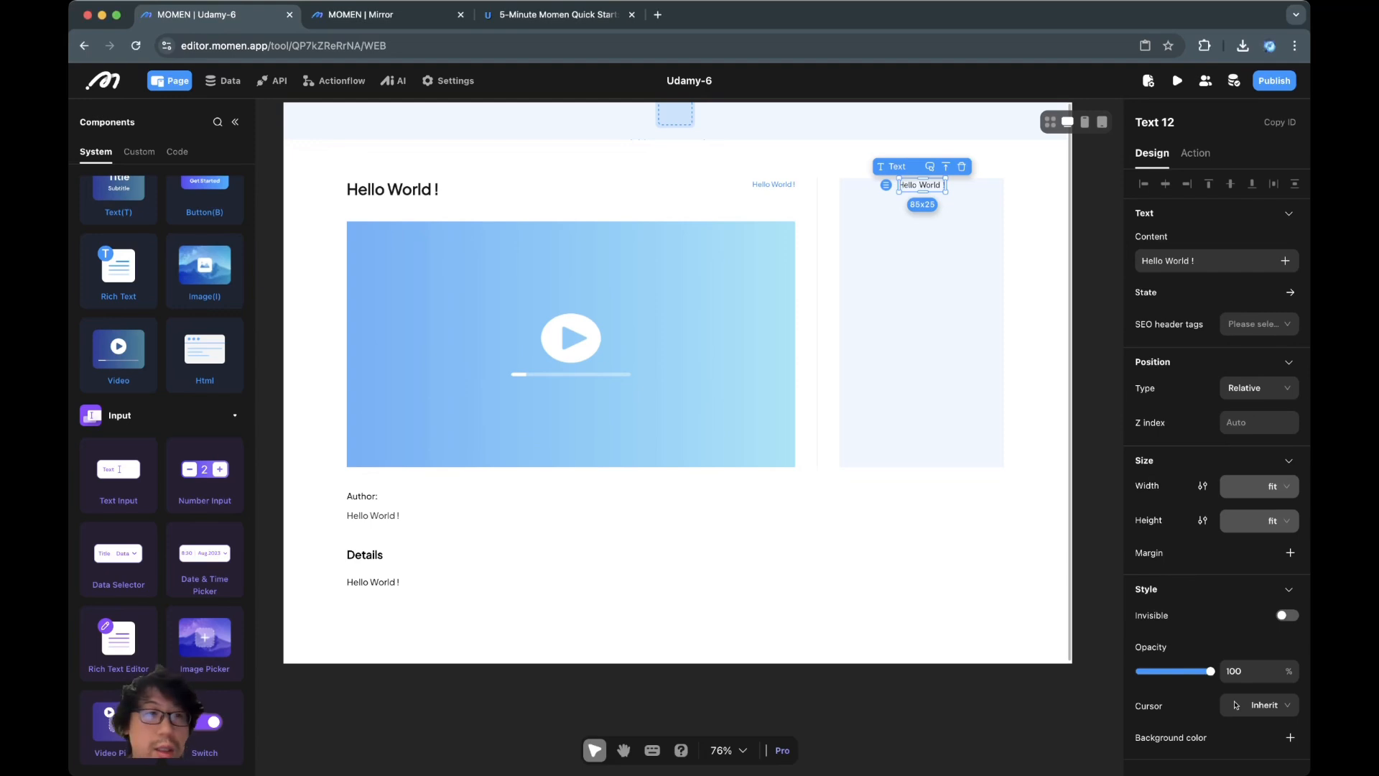
key(v)
drag(868, 220, 981, 273)
key(t)
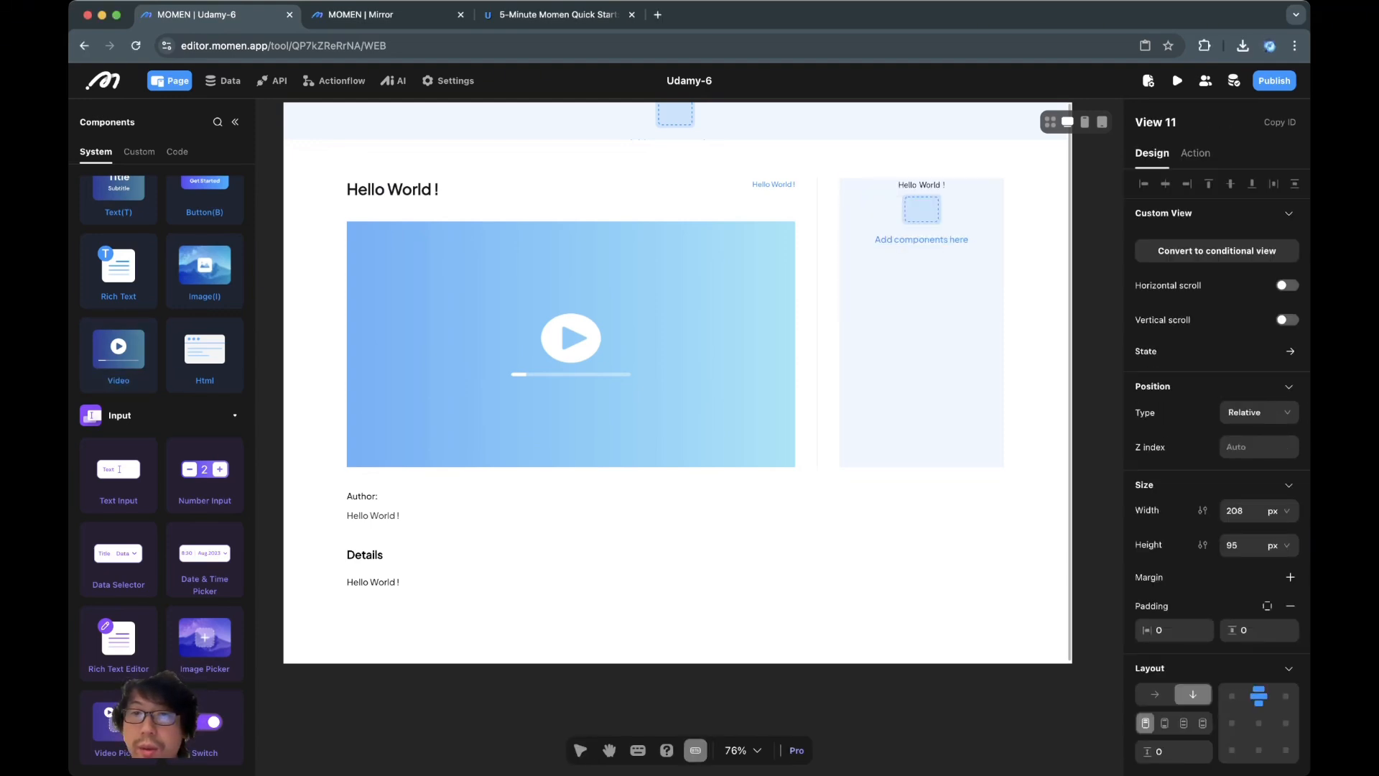
key(b)
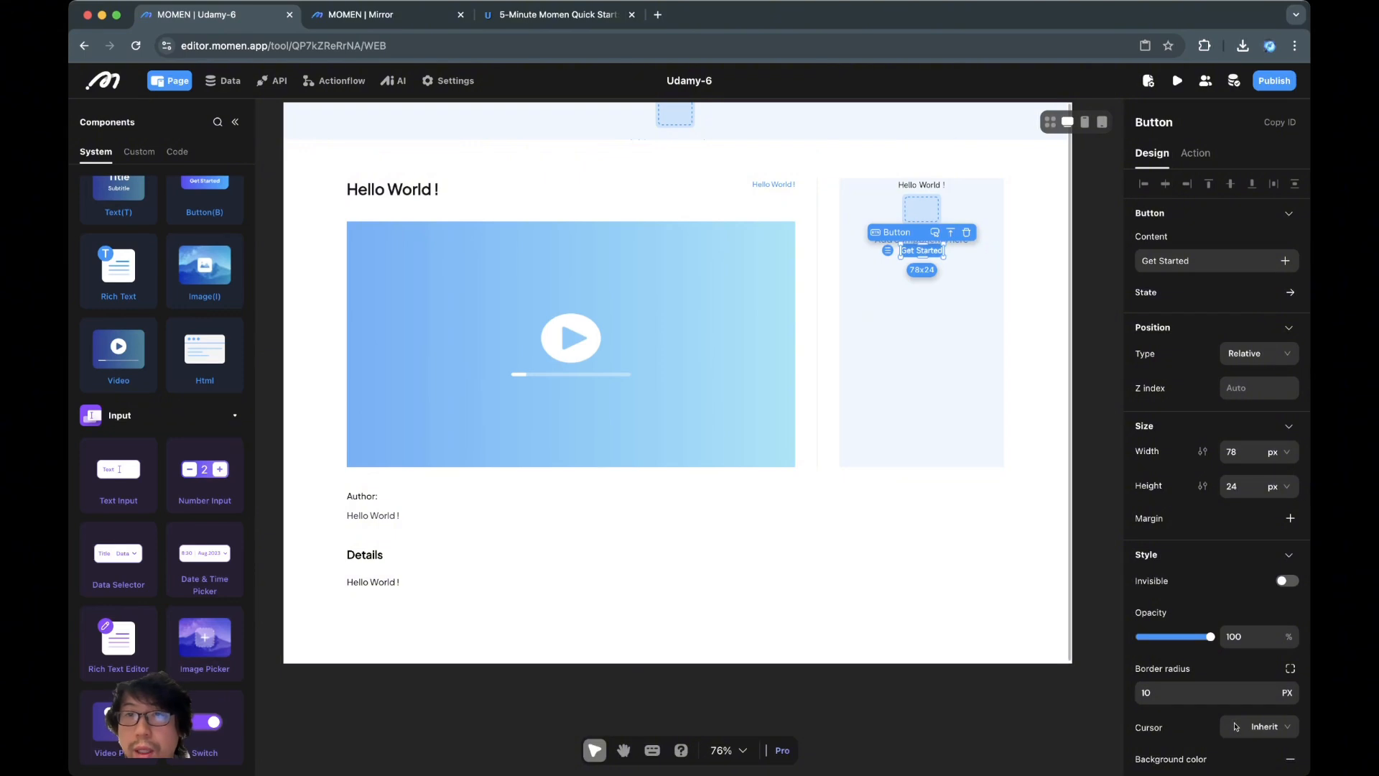
Align the side panel conditional view's contents to the left
click(921, 185)
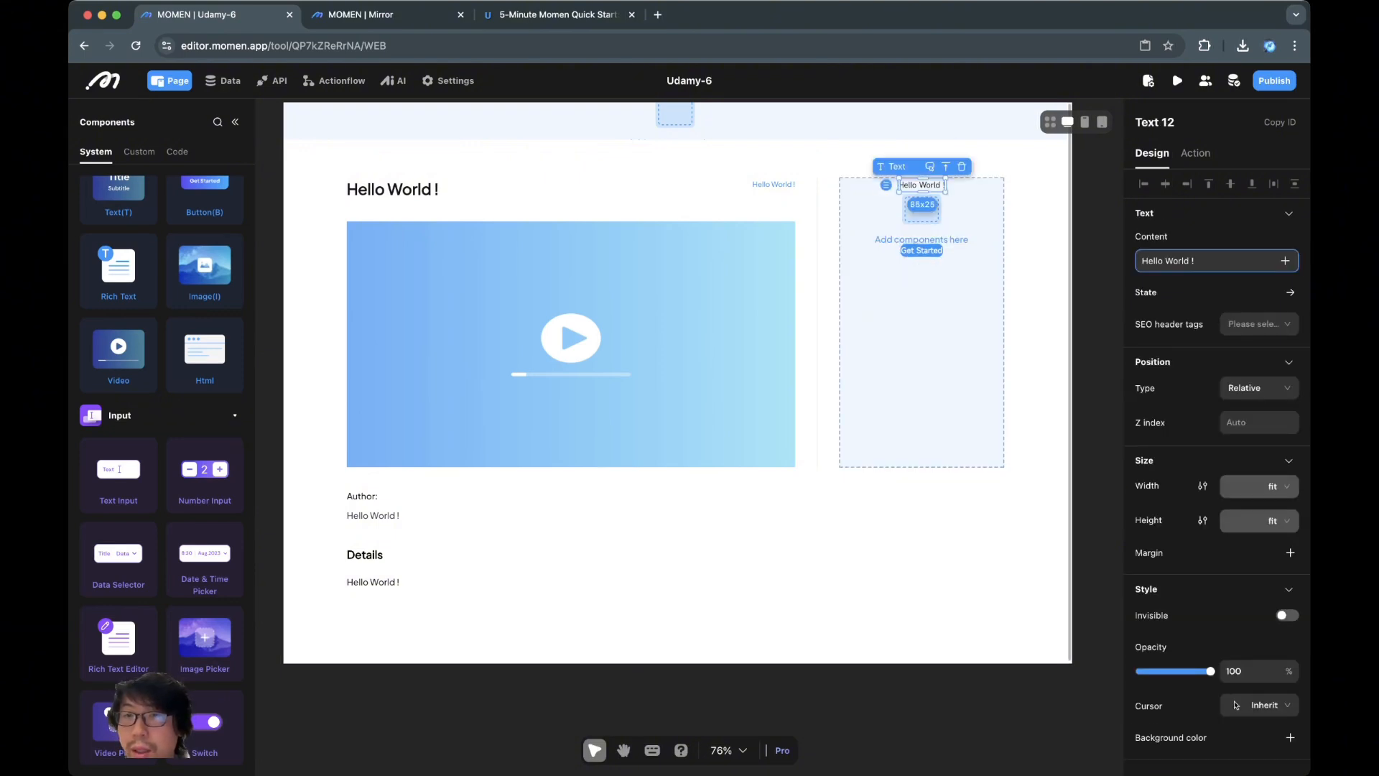
click(960, 322)
scroll(1186, 612, down, 2)
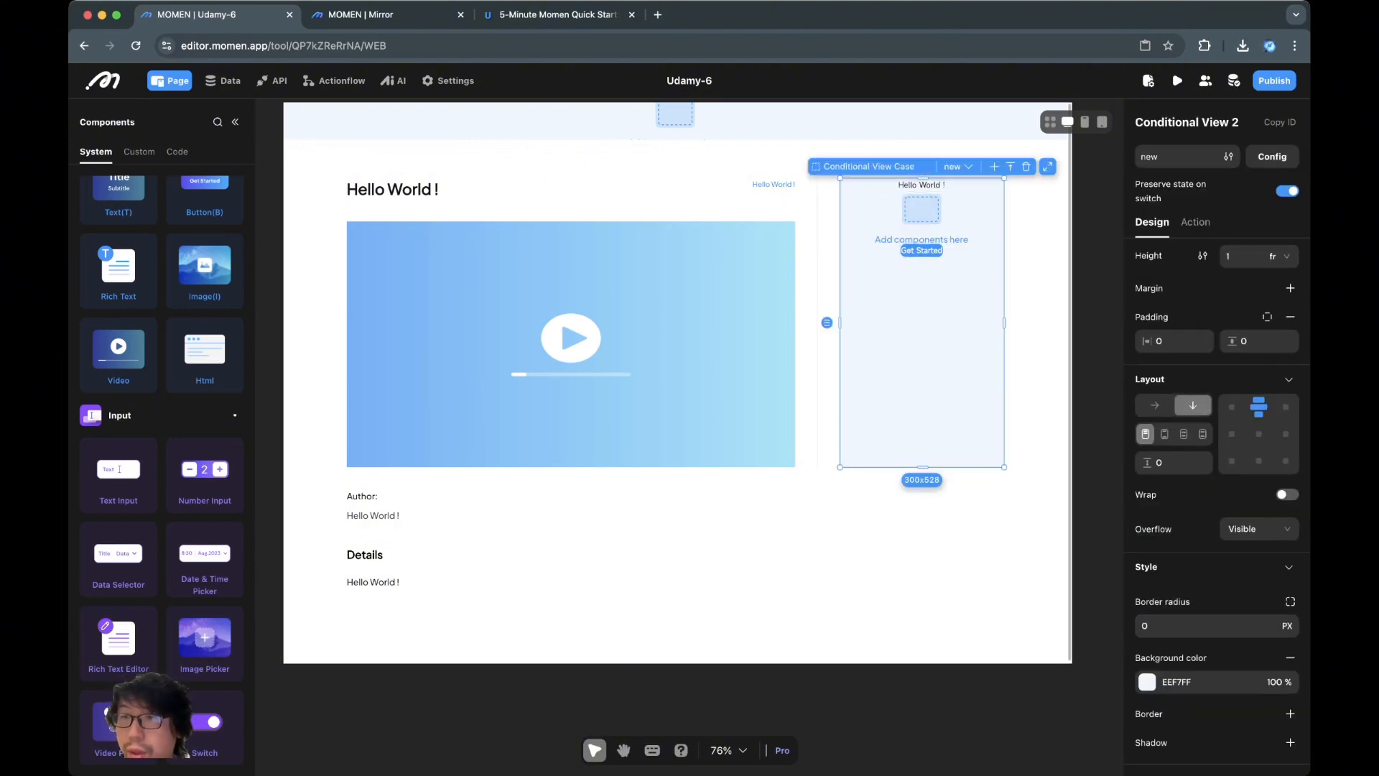
click(1231, 407)
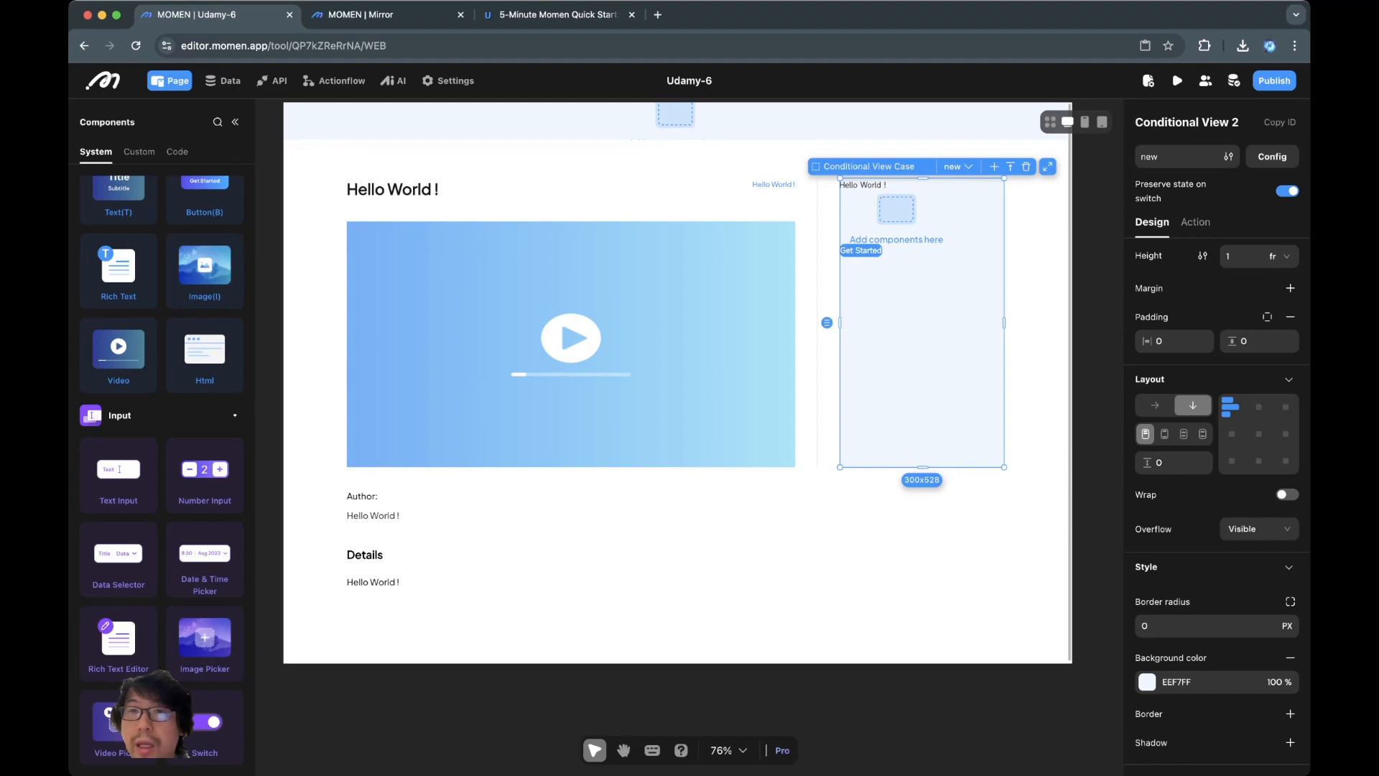
Select all the existing content of the Hello World ! text
click(863, 185)
click(1216, 261)
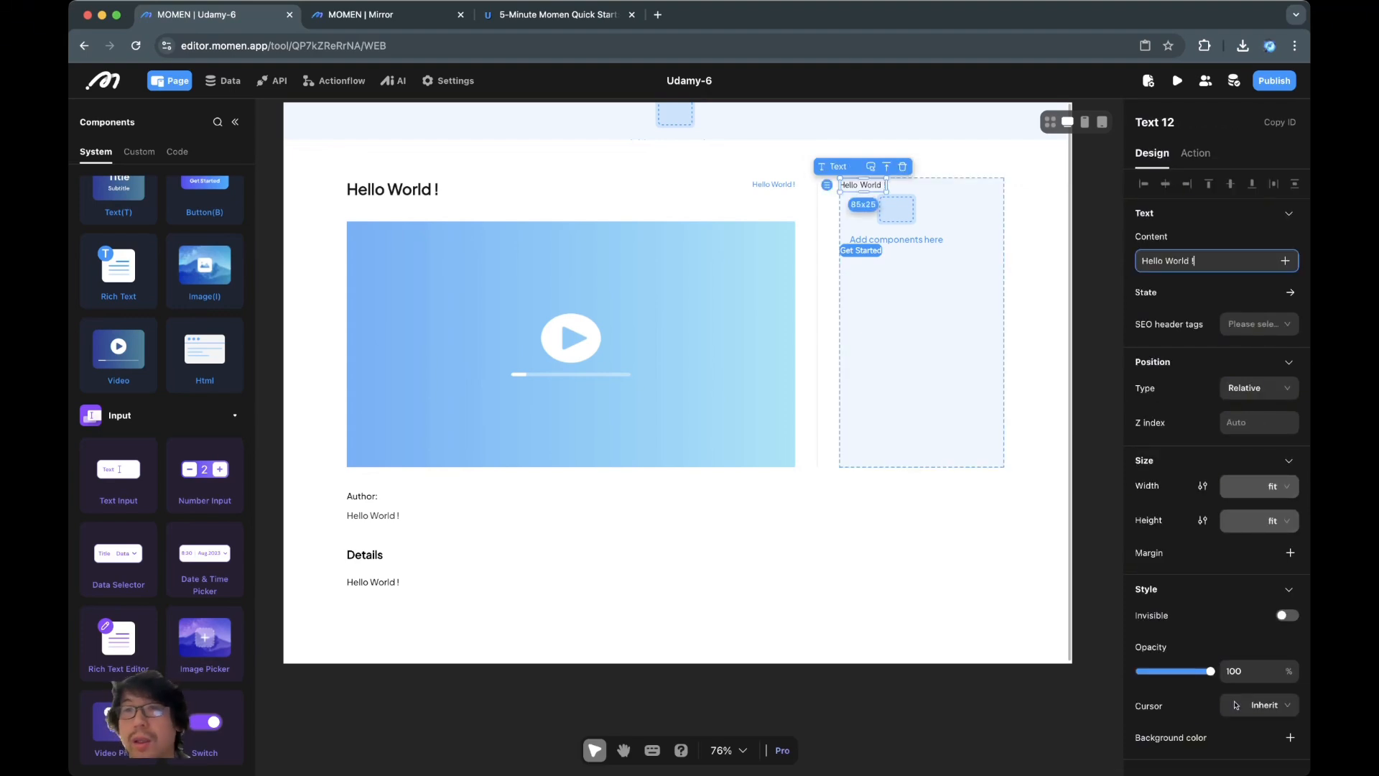
key(super+a)
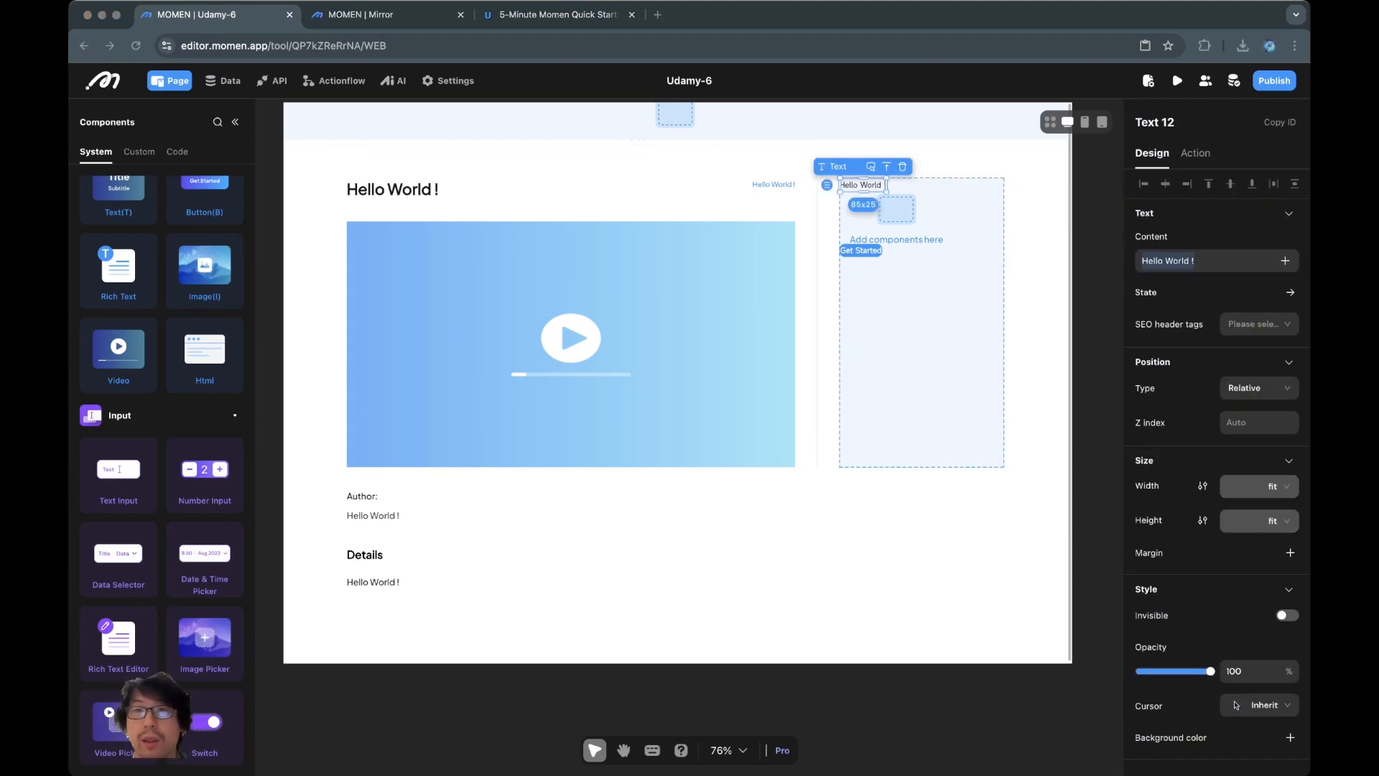
Enter 'Price' as the text, in Plus Jakarta Sans, size 16, bold, line height 1.3
text(Price)
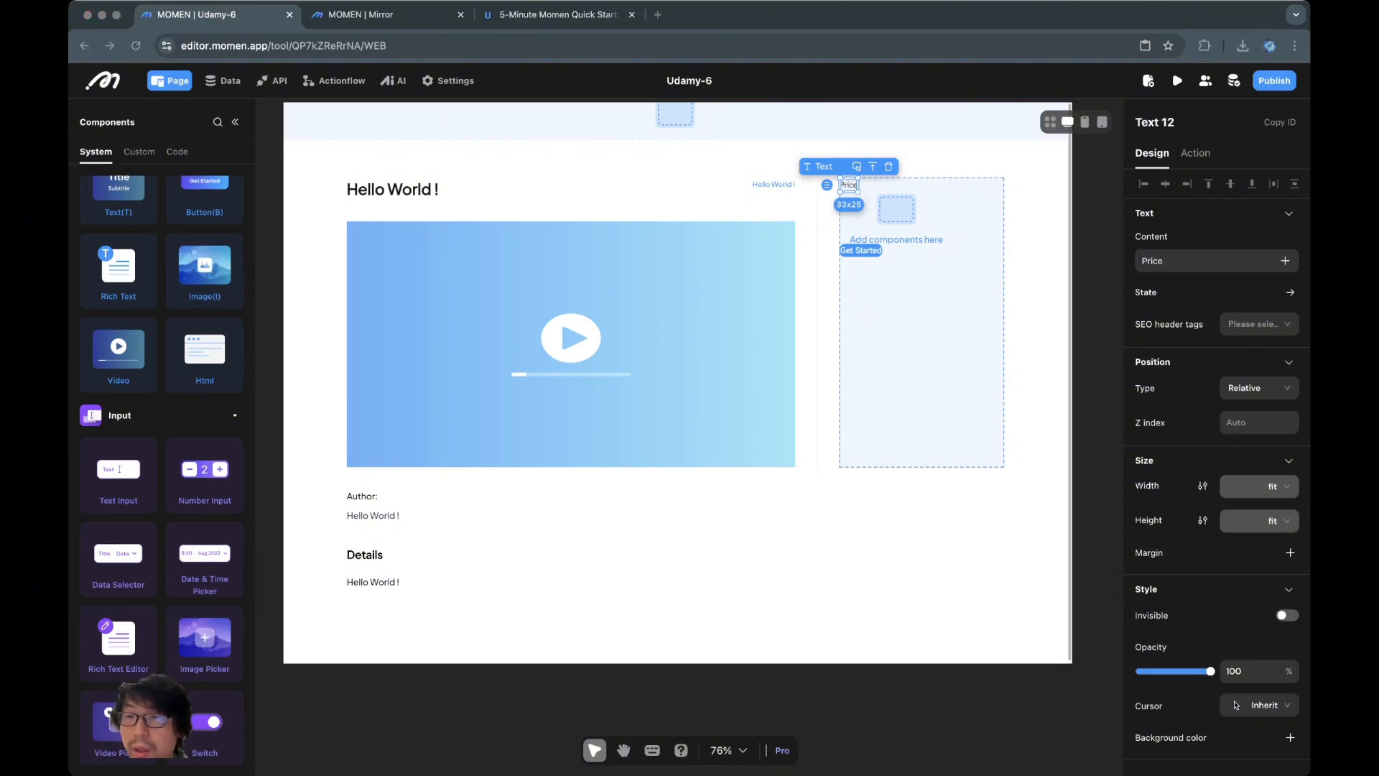
scroll(1213, 502, down, 4)
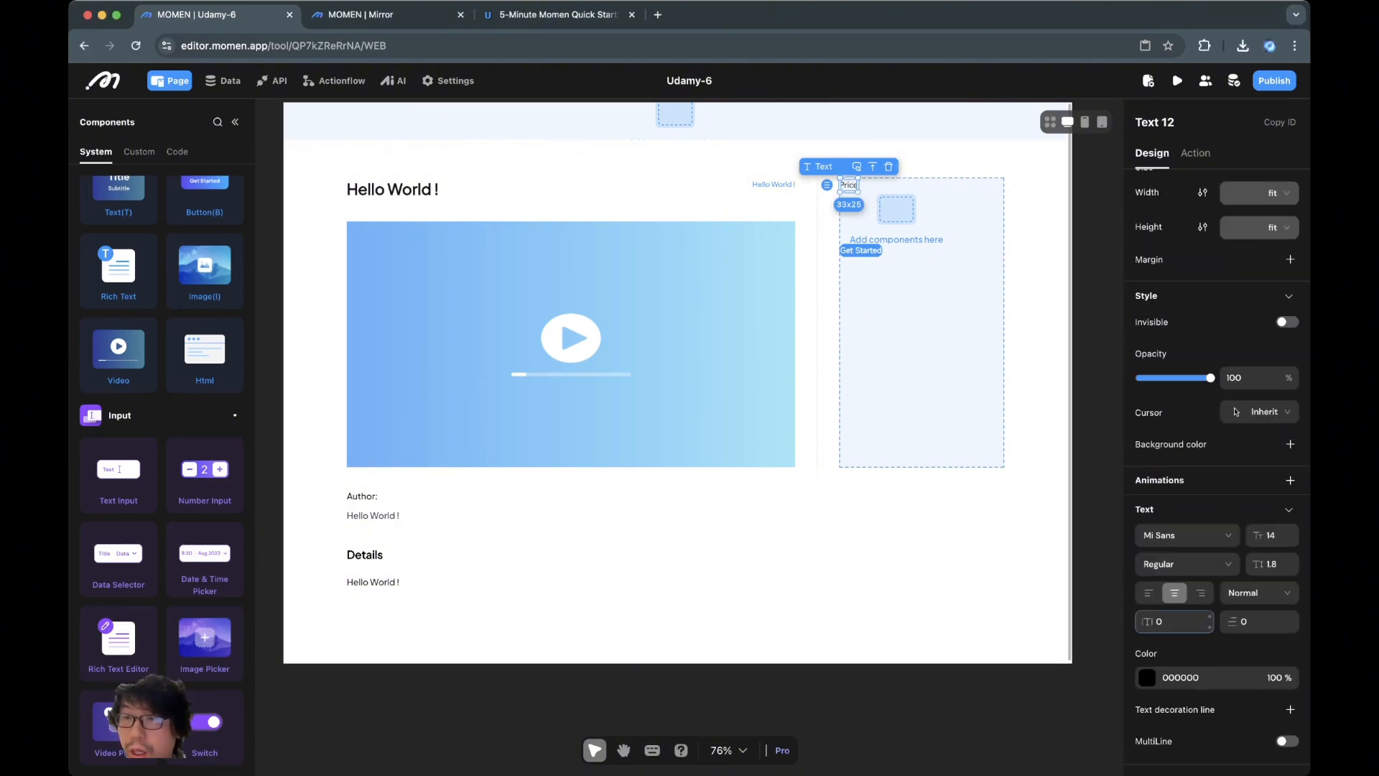
click(1185, 535)
click(1178, 586)
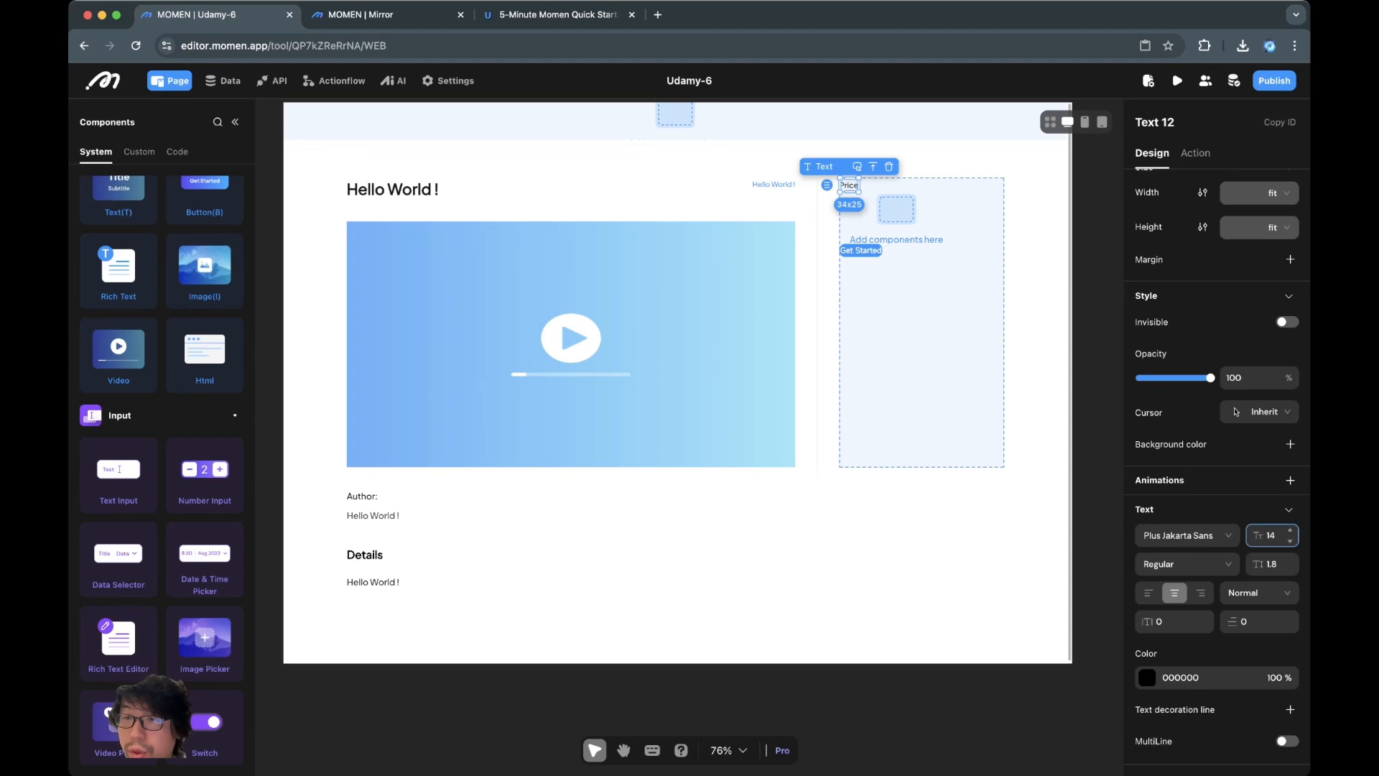
double_click(1290, 531)
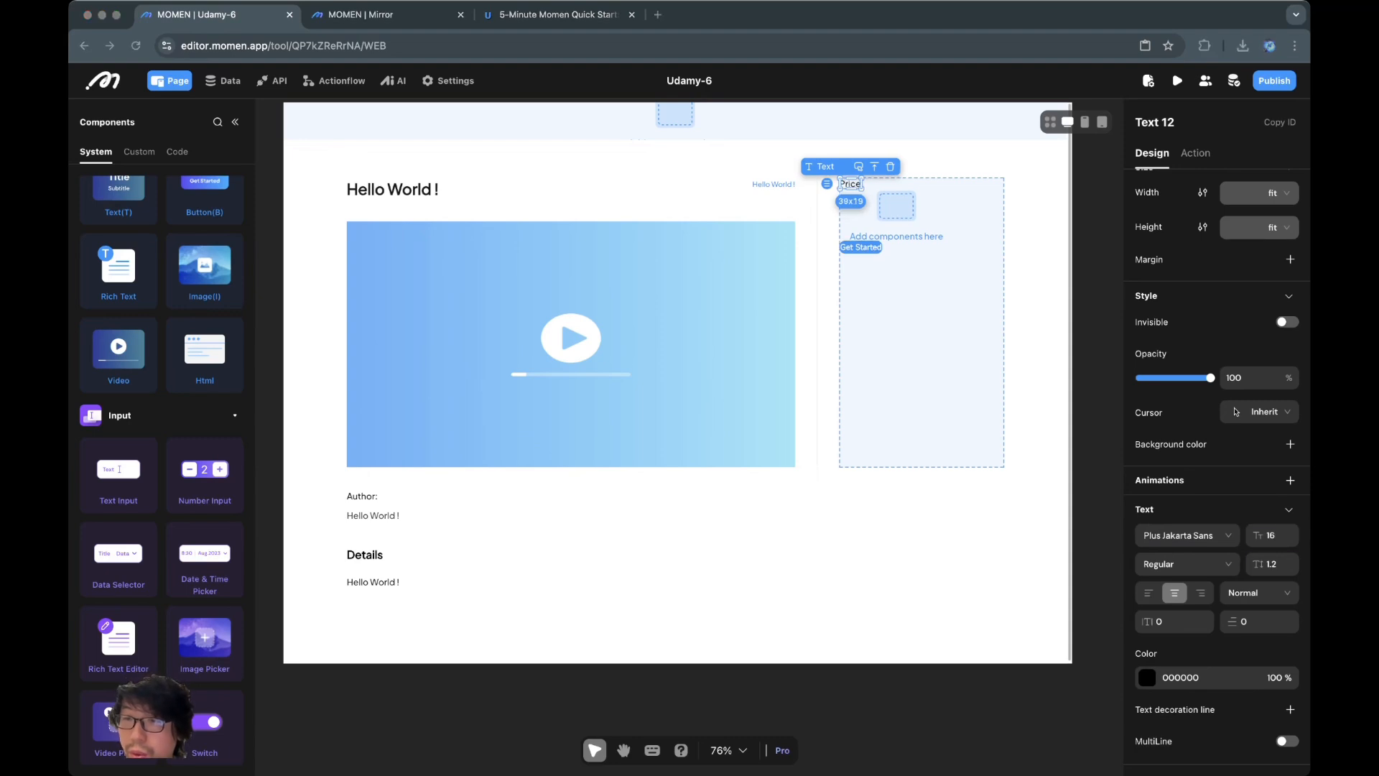
click(1186, 563)
click(1153, 639)
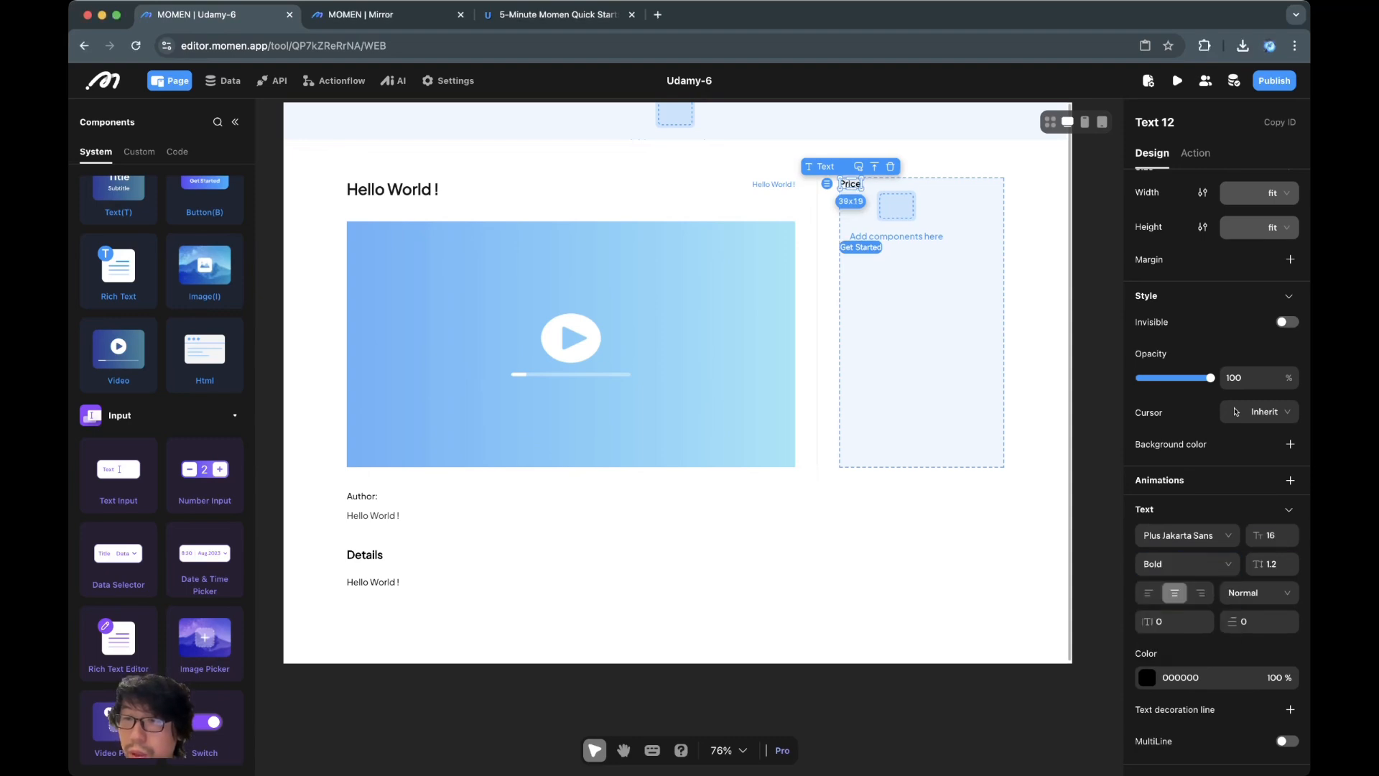
click(1291, 559)
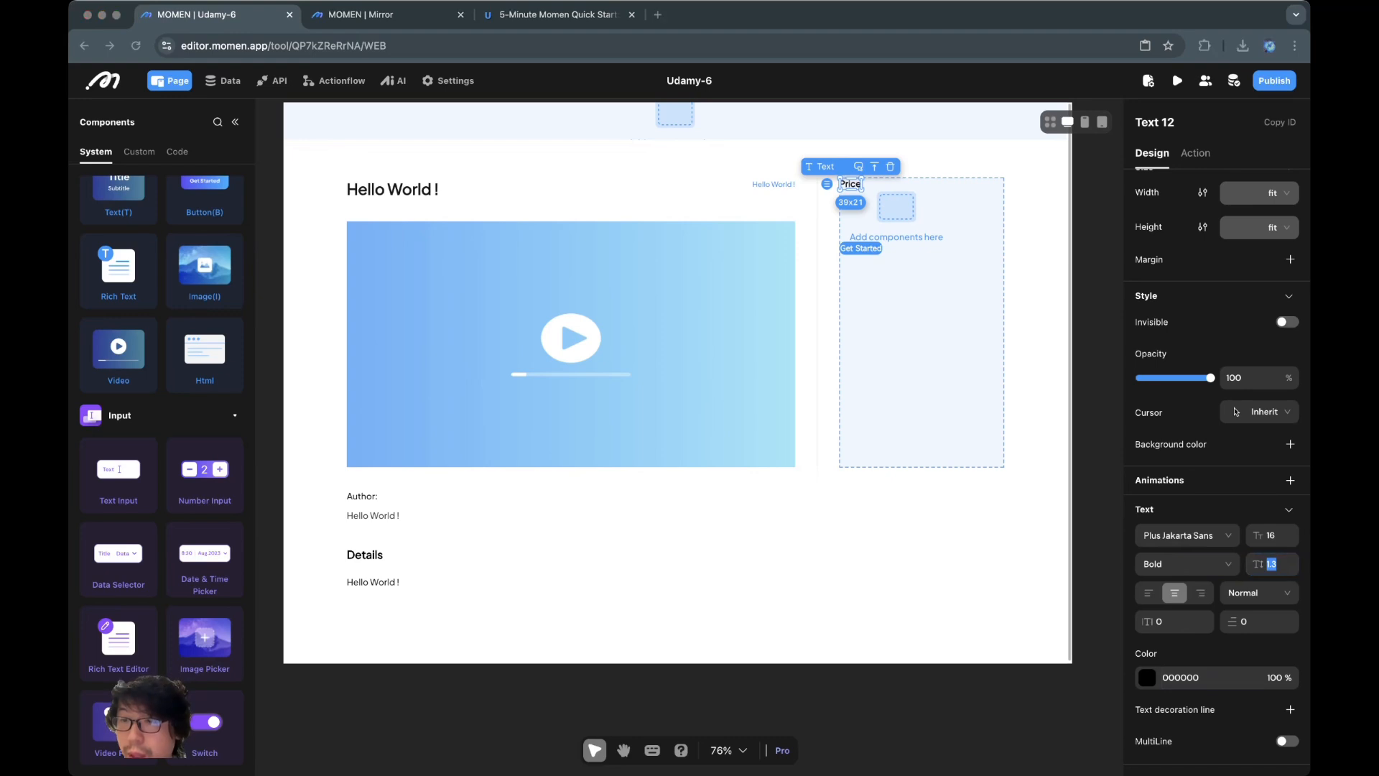
Colour the Price text 18181B
click(1147, 677)
click(965, 757)
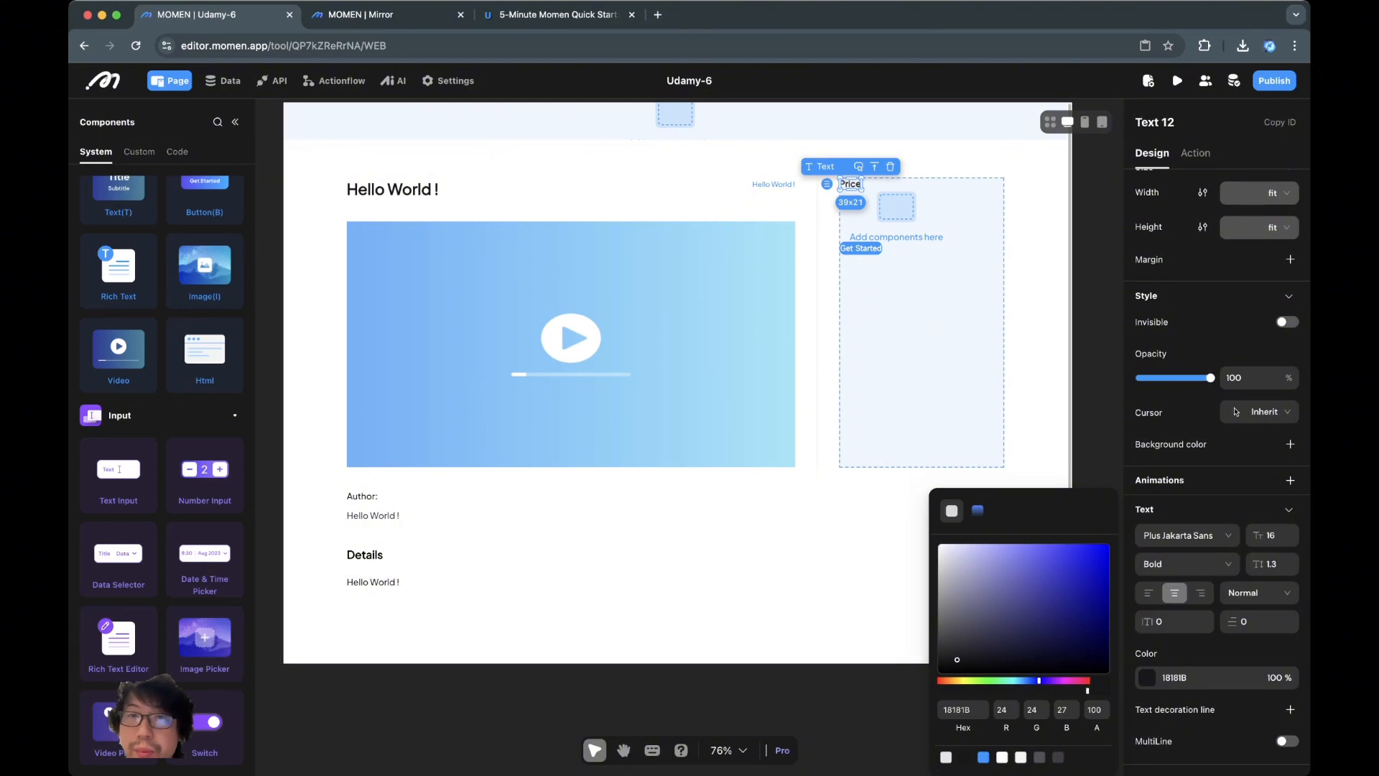
click(922, 359)
click(849, 183)
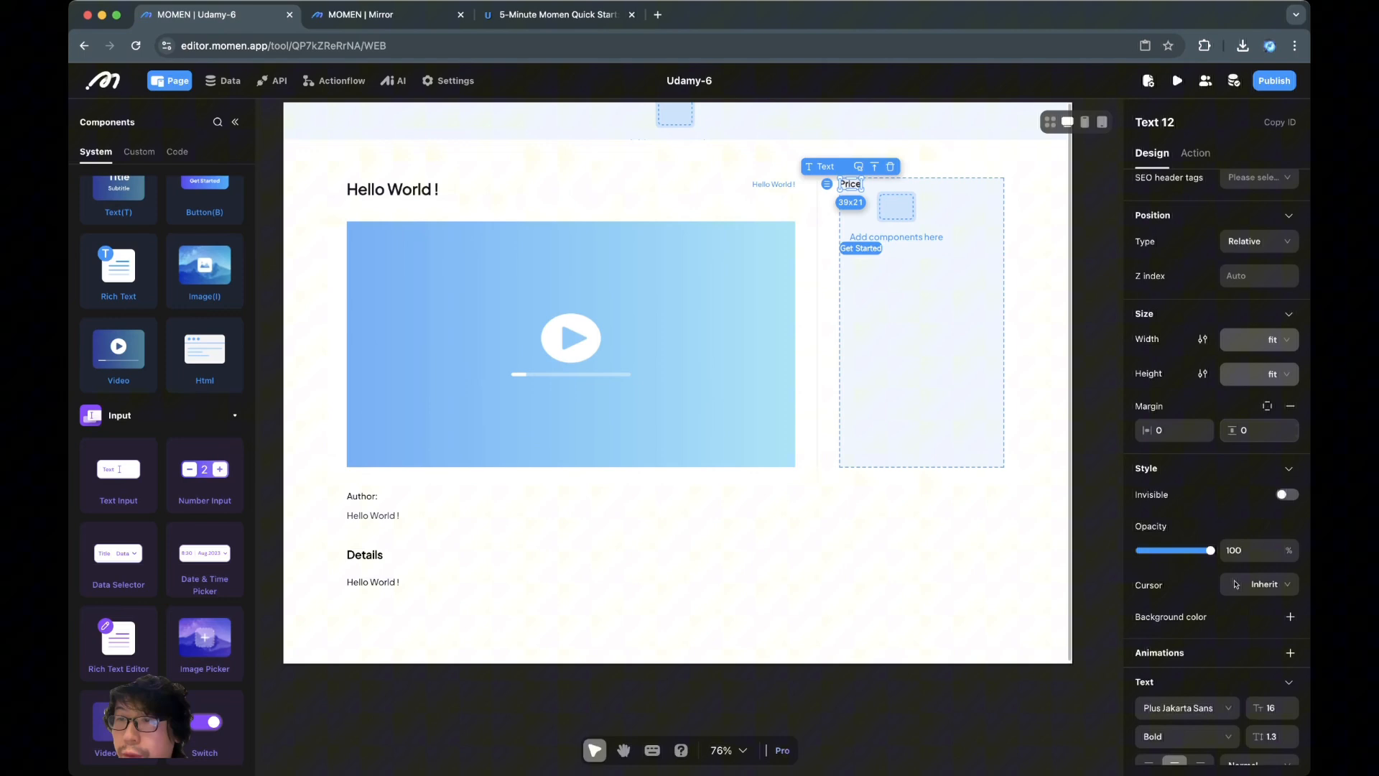
Give the Price text a top margin of 10
click(1267, 407)
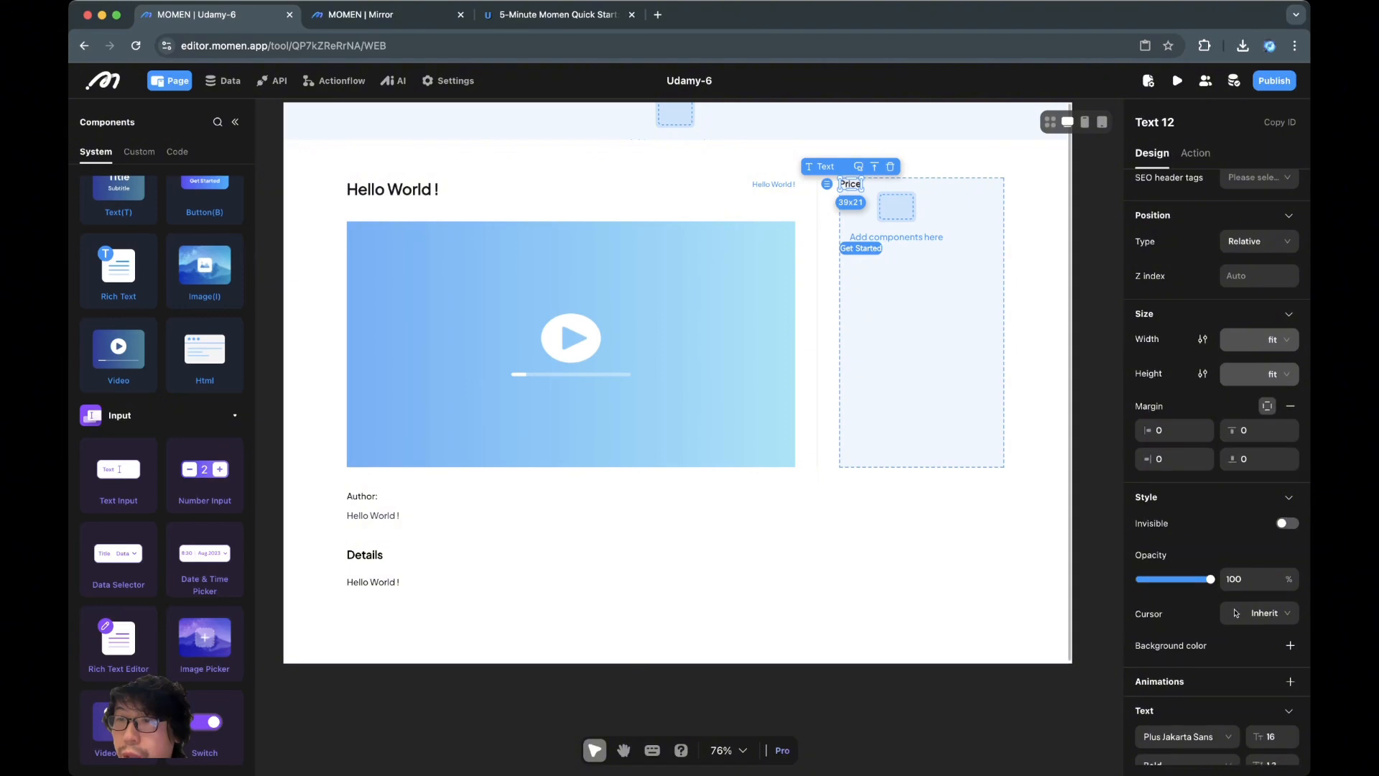
click(1175, 459)
click(1258, 431)
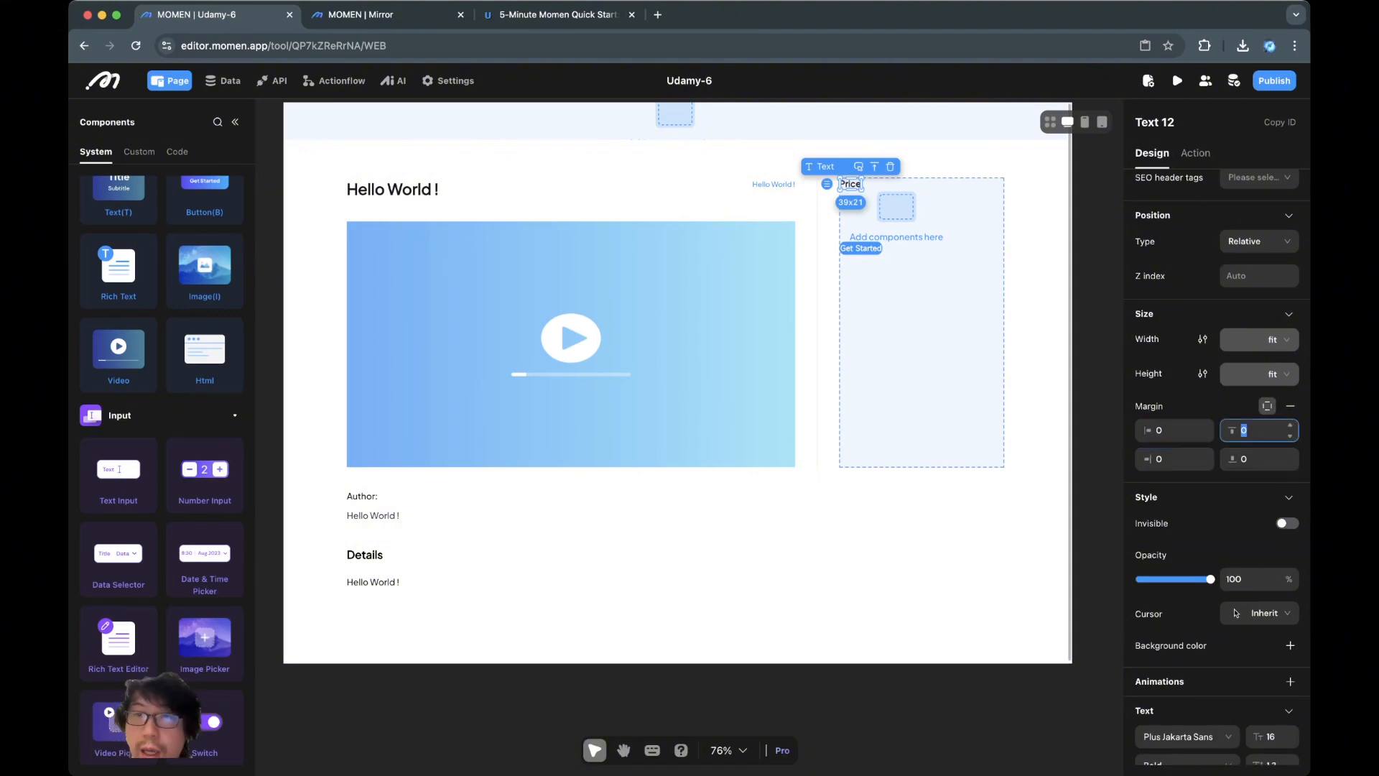
text(10)
click(1034, 360)
Set the box below Price (View 11) to 100% width
click(898, 222)
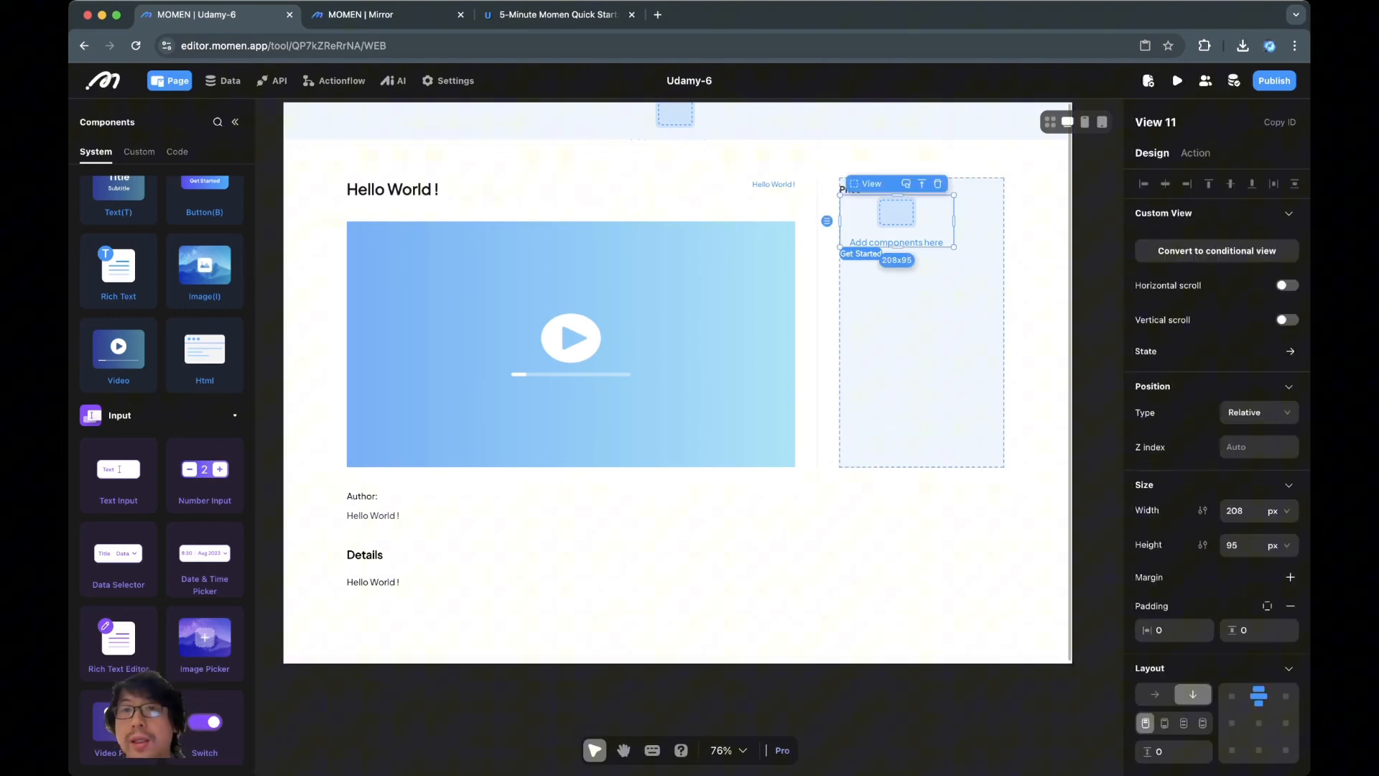
click(1267, 510)
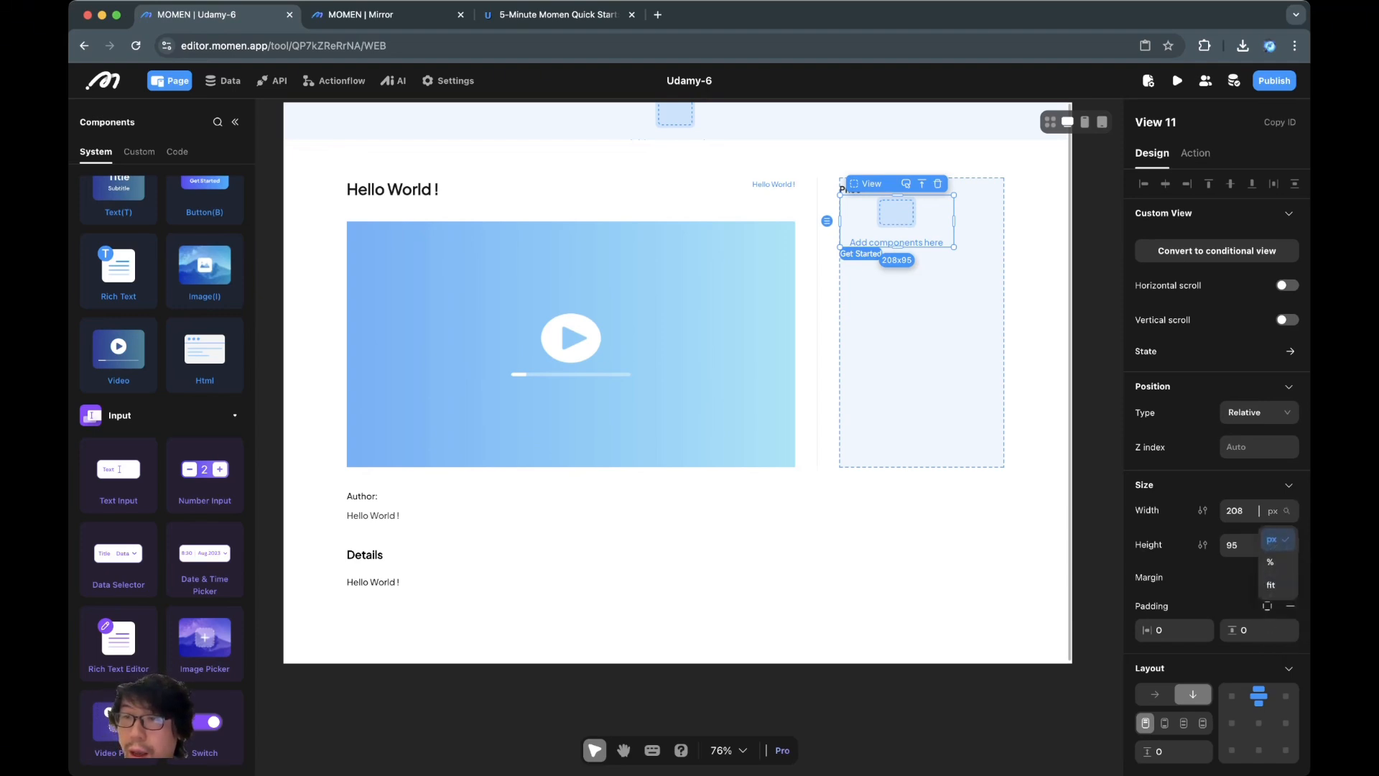
click(1271, 563)
click(1248, 515)
text(1)
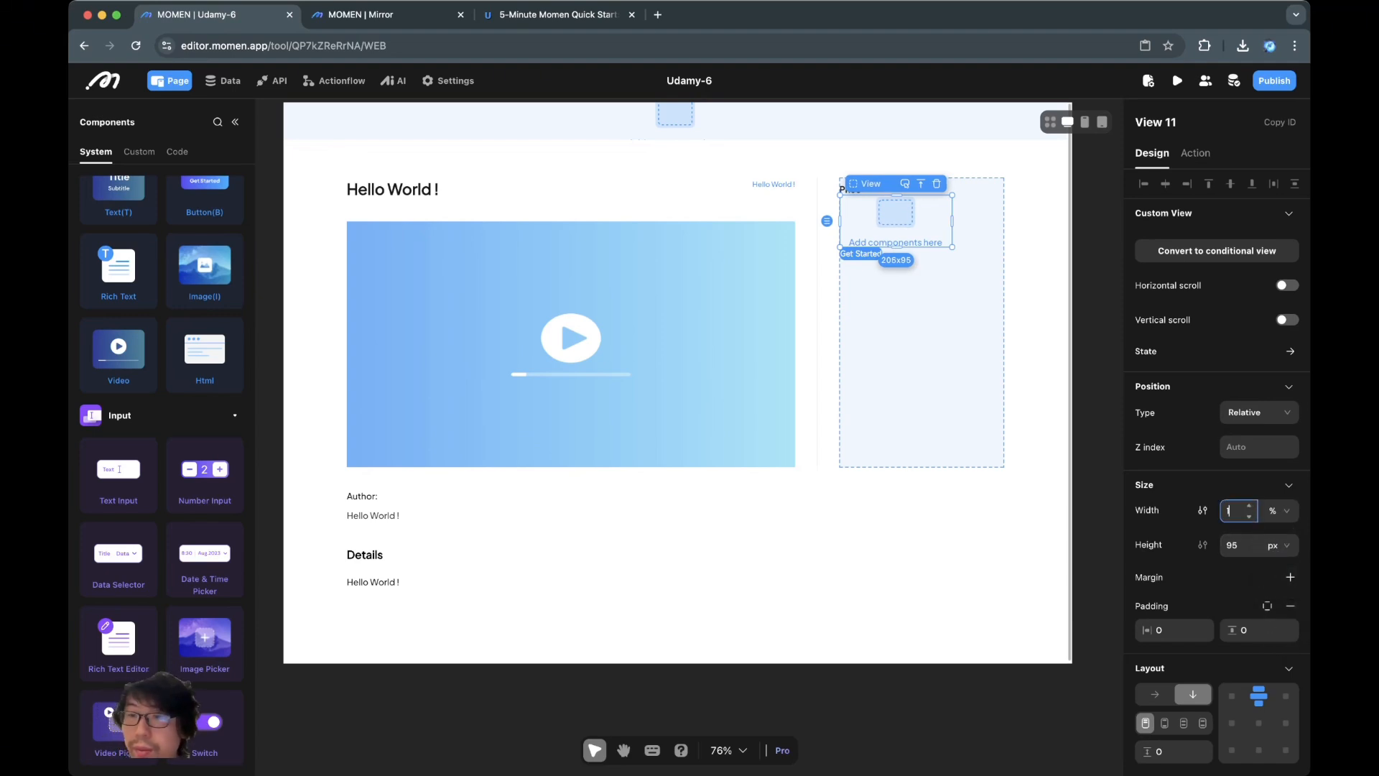
text(00)
key(Return)
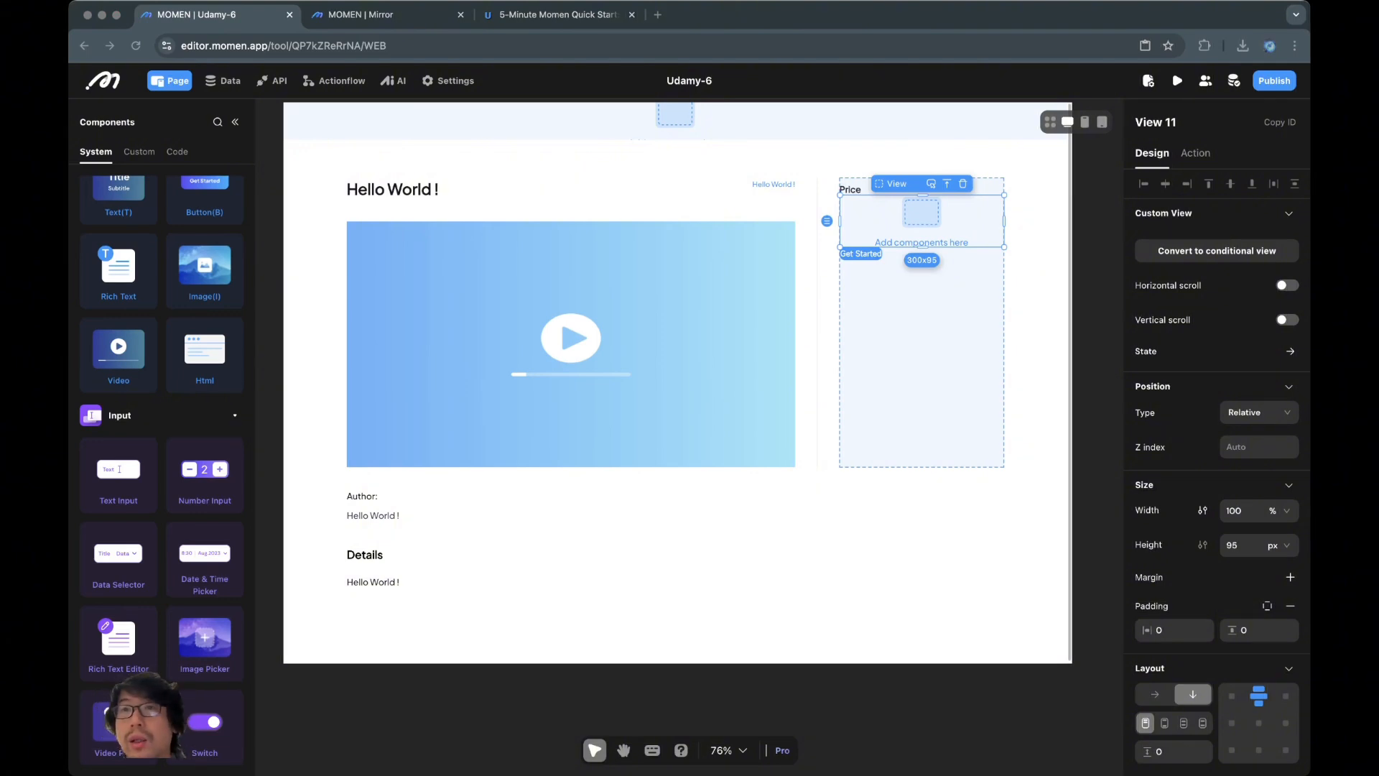
click(557, 15)
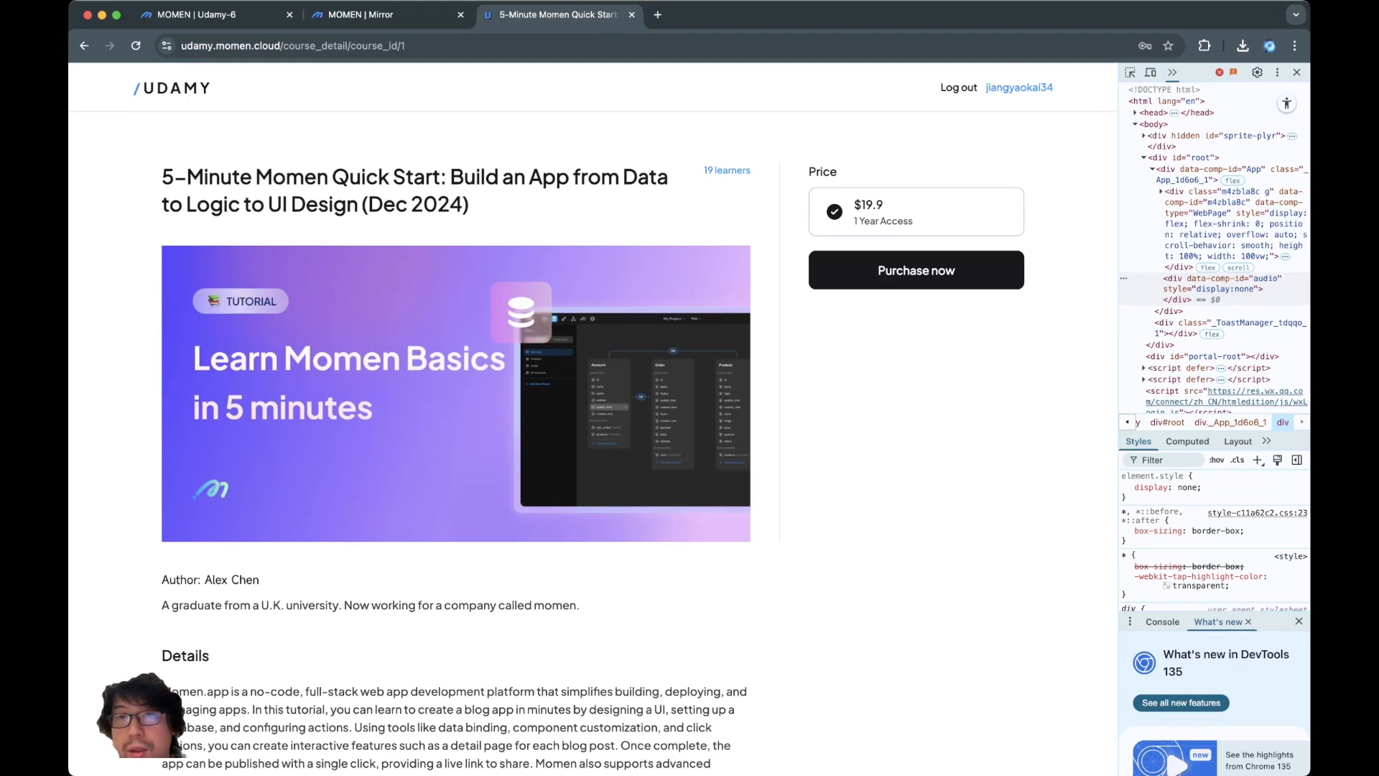
double_click(835, 211)
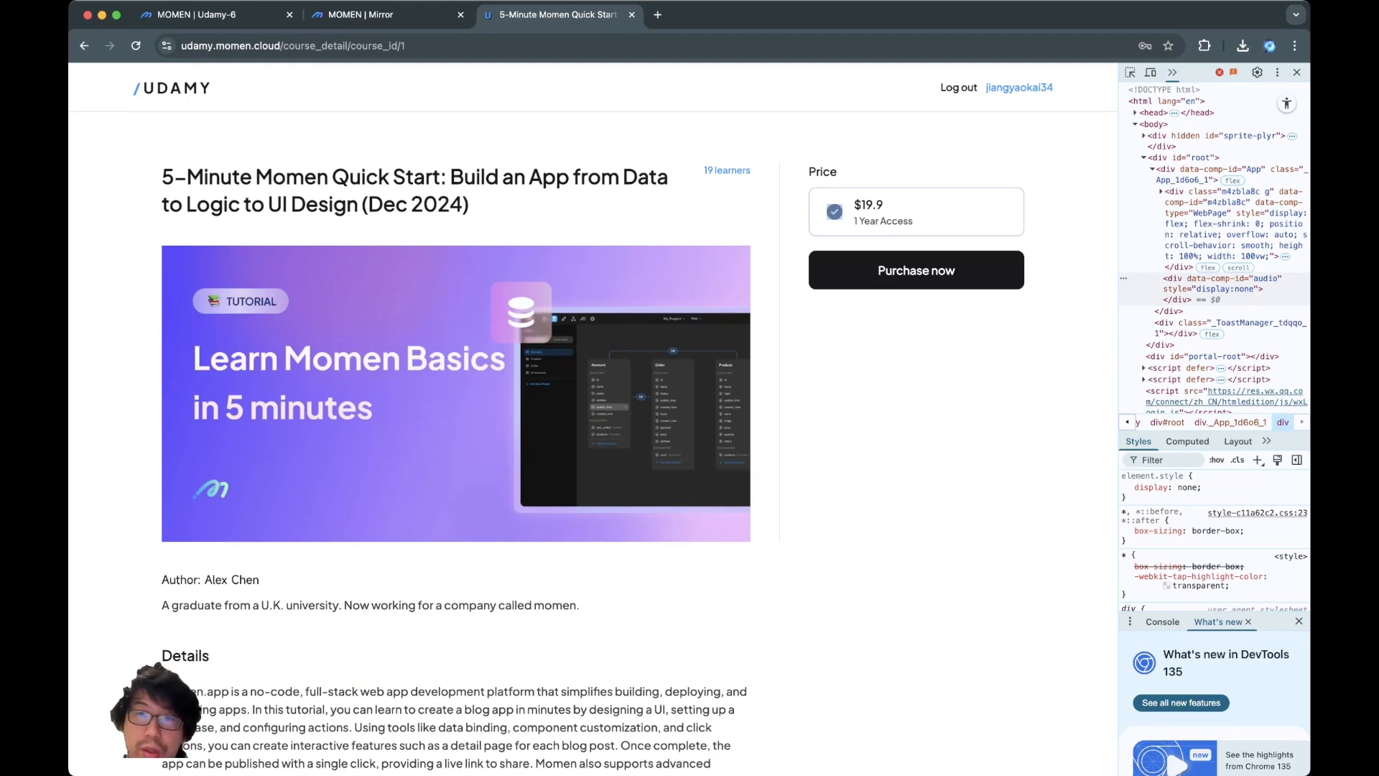
click(835, 212)
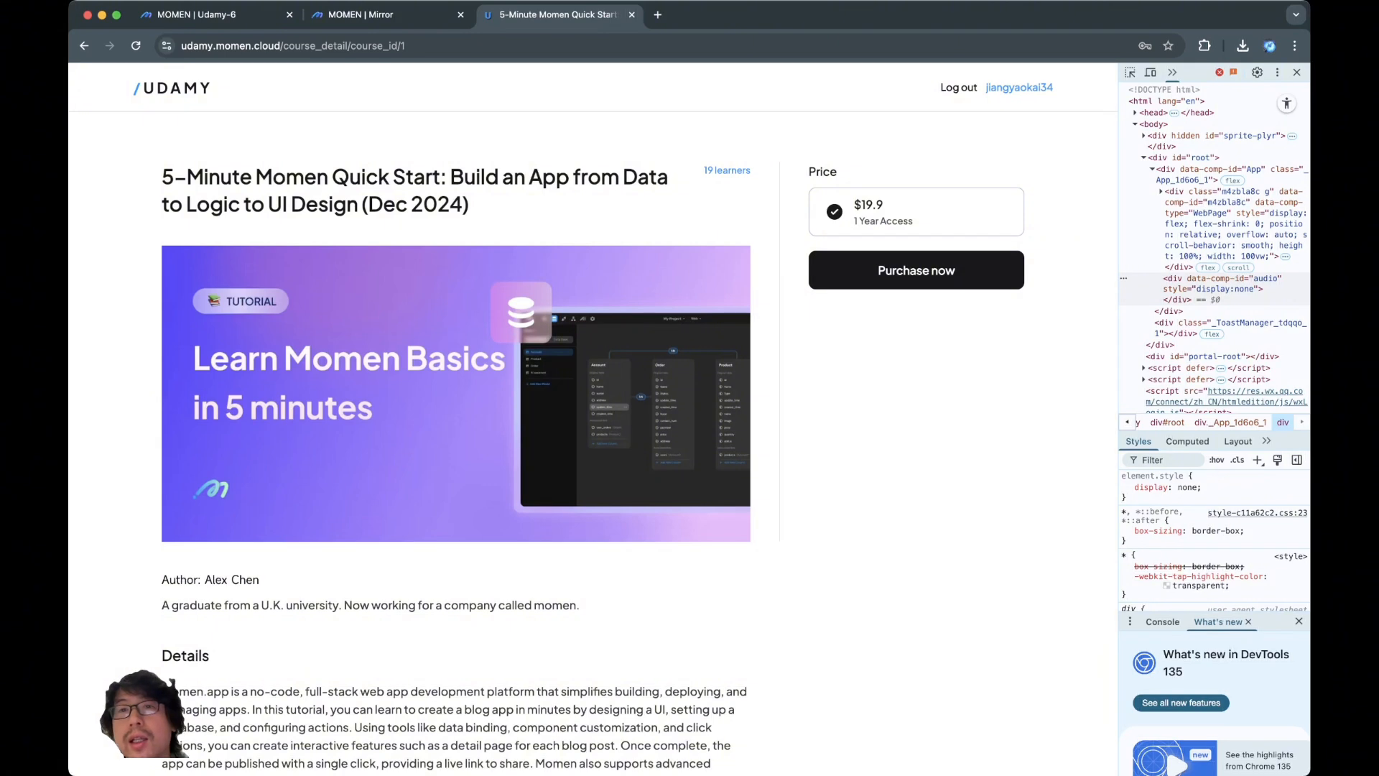
drag(854, 205, 912, 221)
click(912, 221)
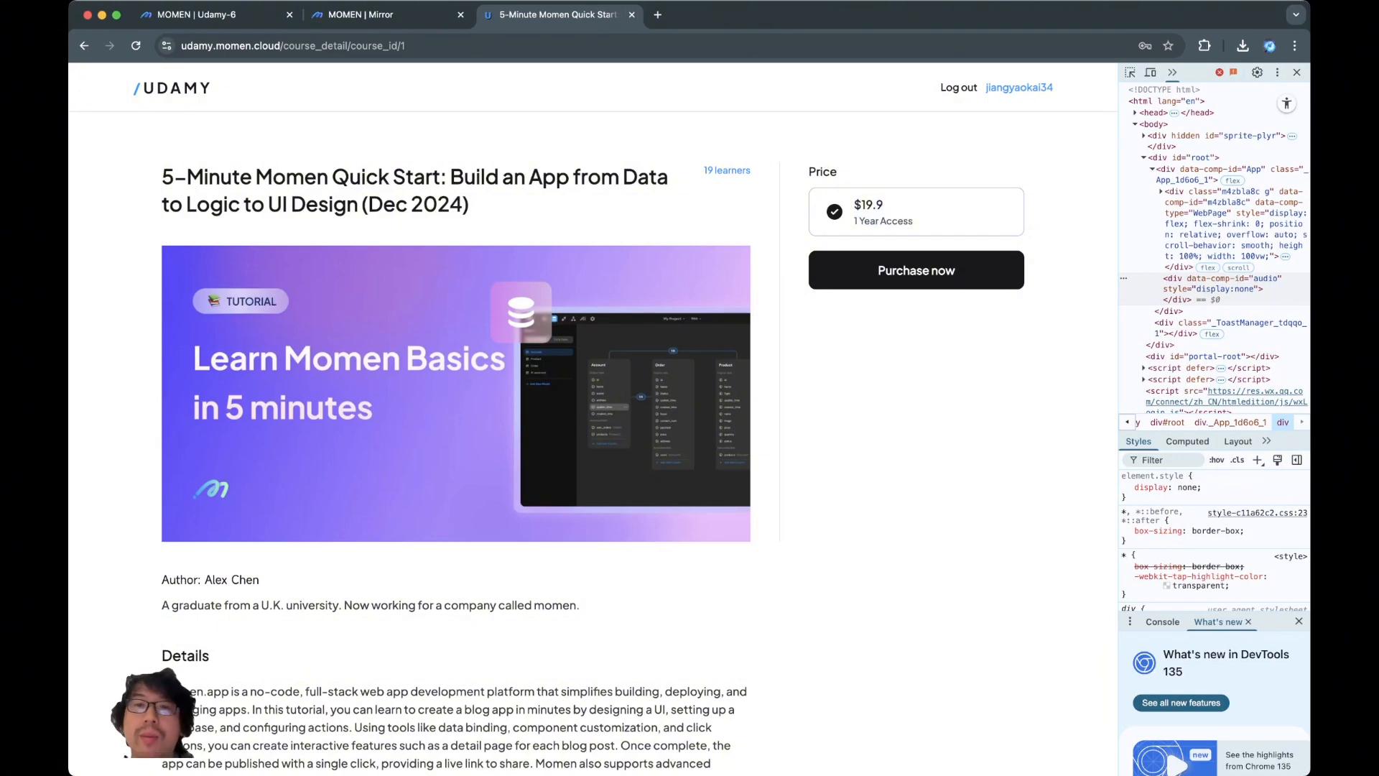
key(super+Tab)
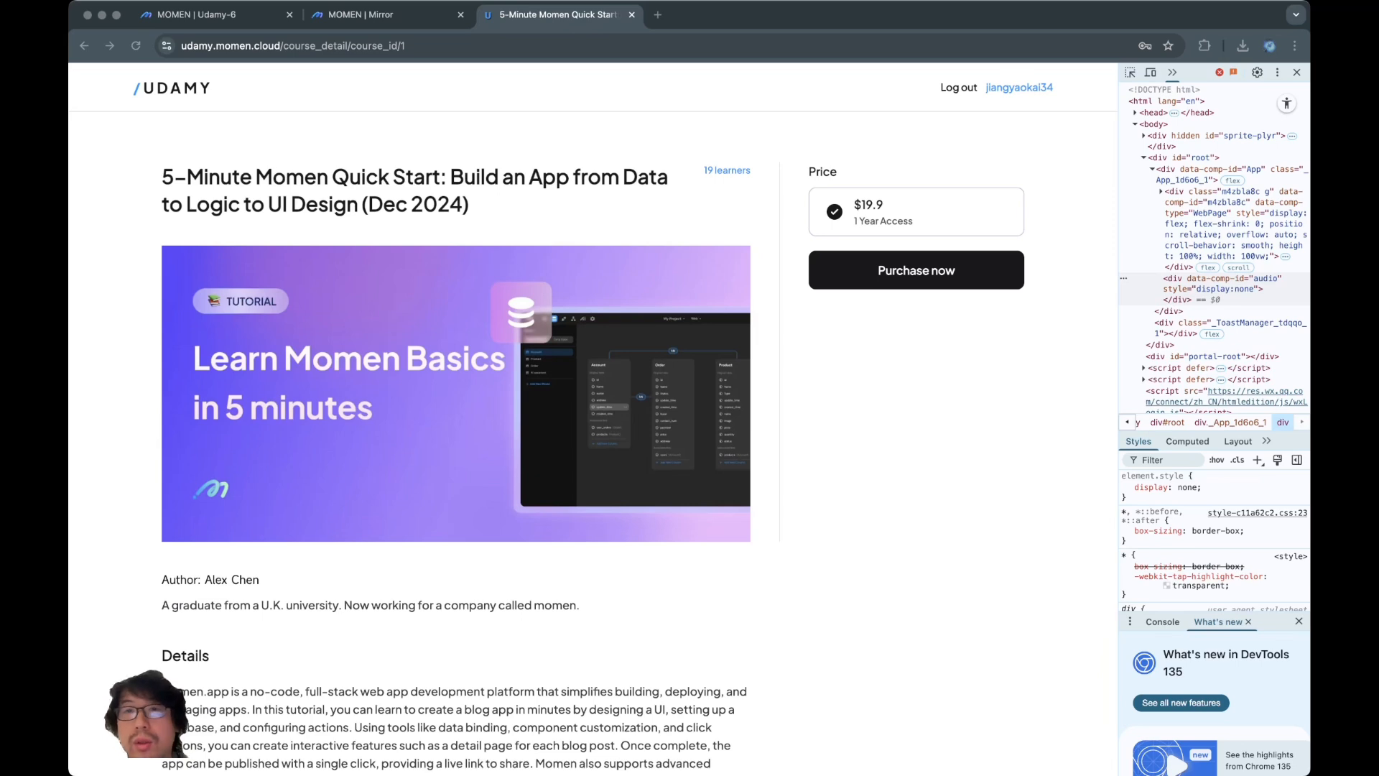
click(915, 270)
Lay the price box out horizontally and place a small image inside it
click(208, 15)
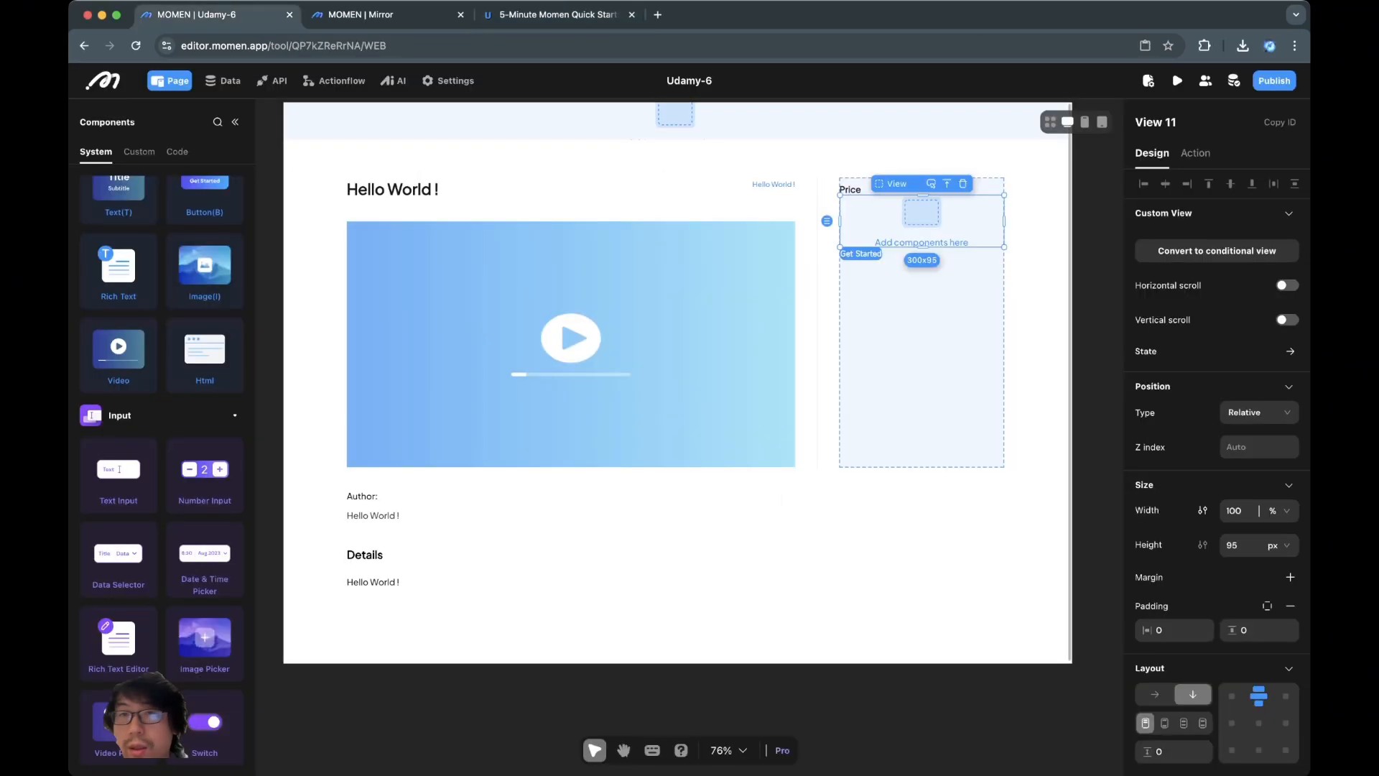
click(1154, 694)
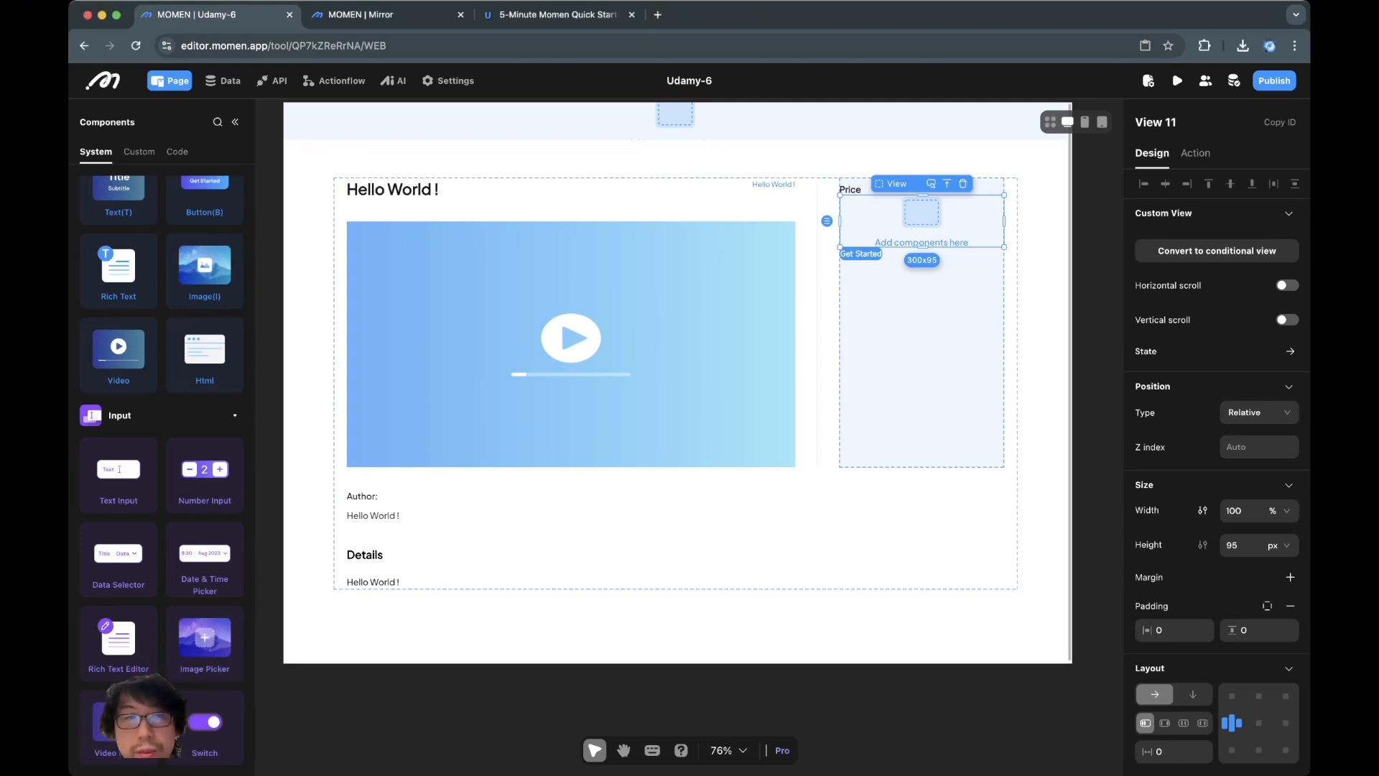
key(i)
click(844, 221)
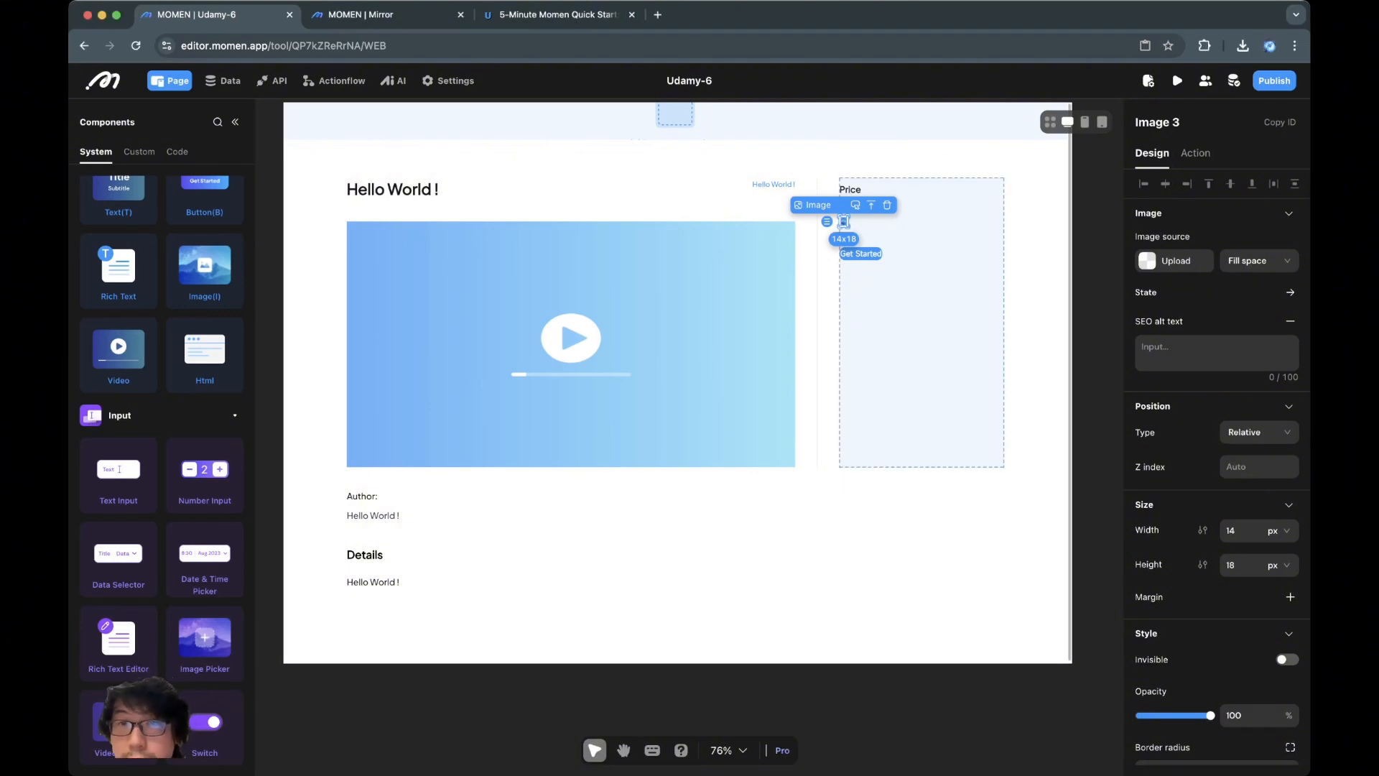
Draw a 148x36 inner view inside the price box next to the image
click(922, 221)
key(v)
drag(873, 210, 954, 231)
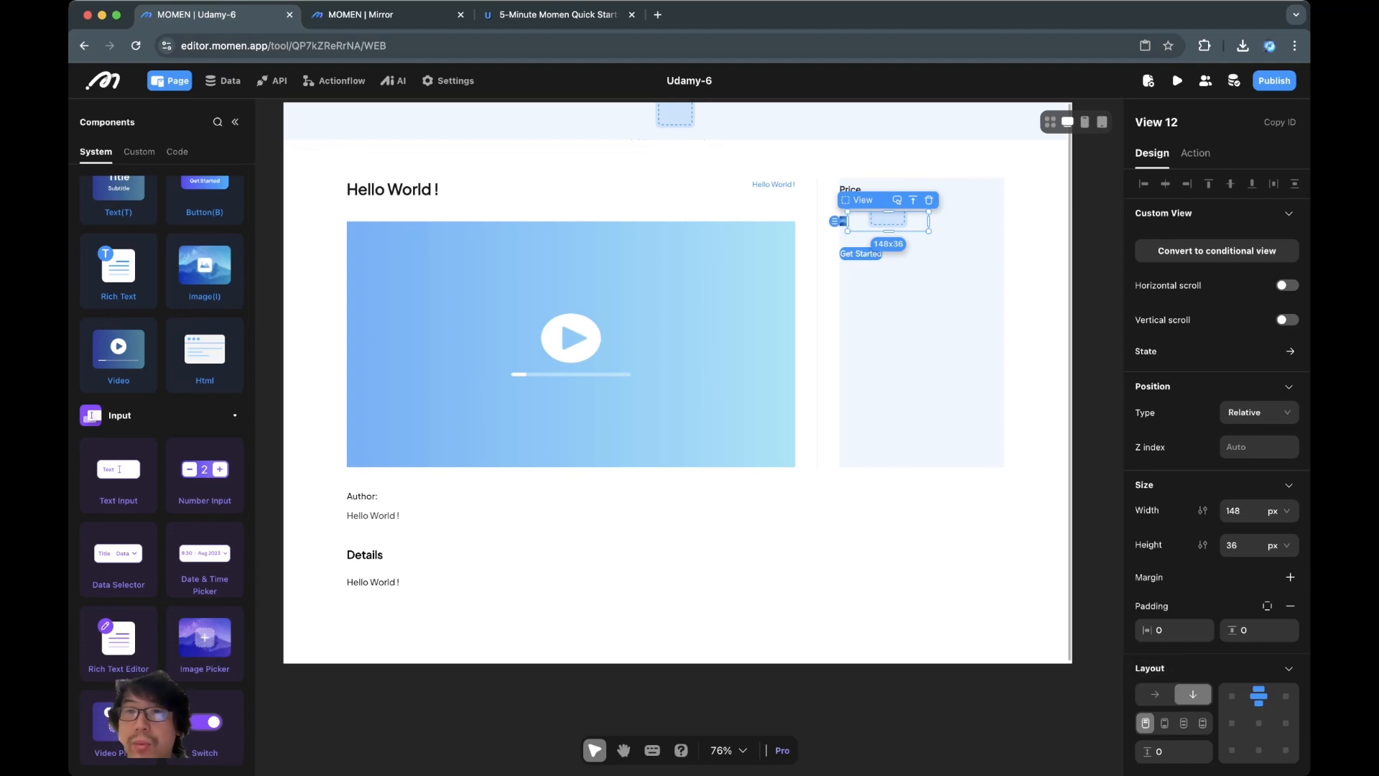
click(962, 227)
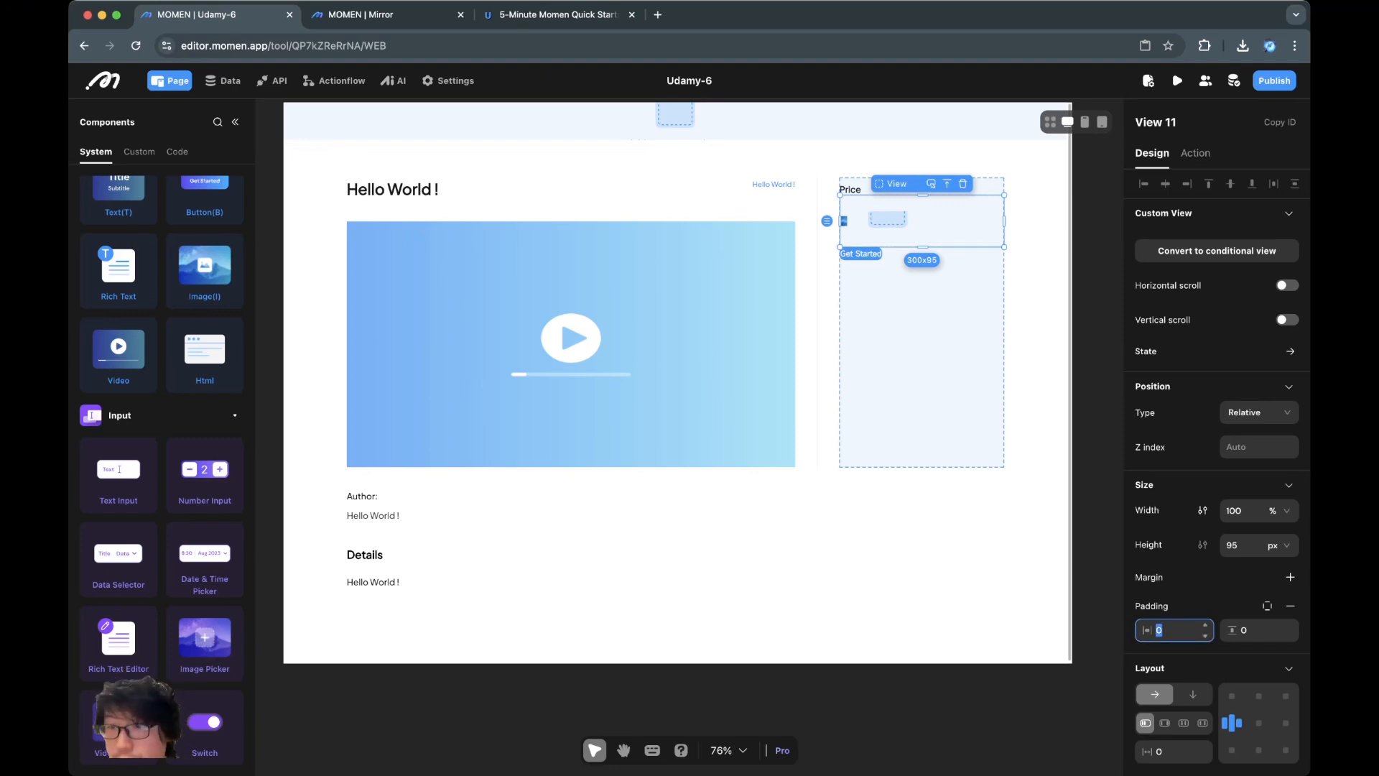
Give the price box 24 left padding and a 16 gap between its items
text(24)
key(Return)
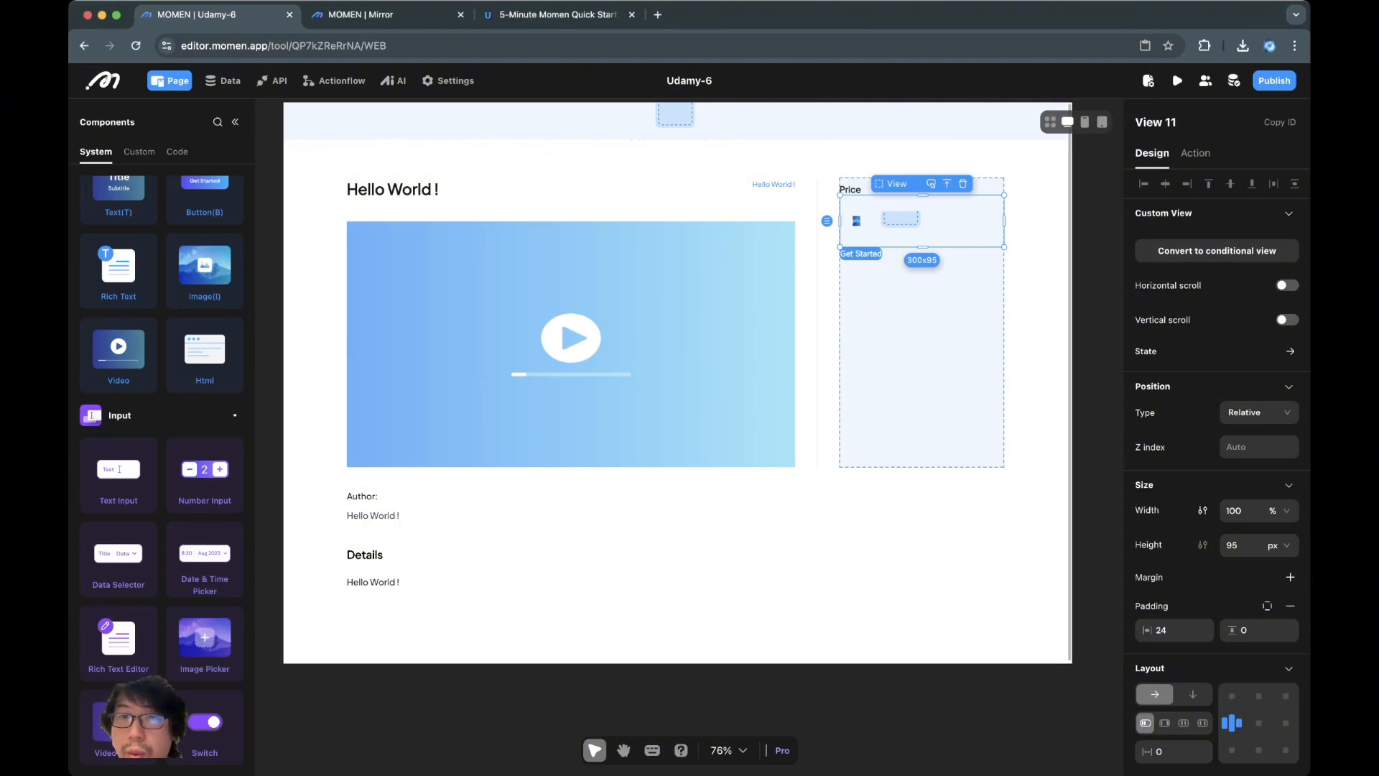
click(900, 220)
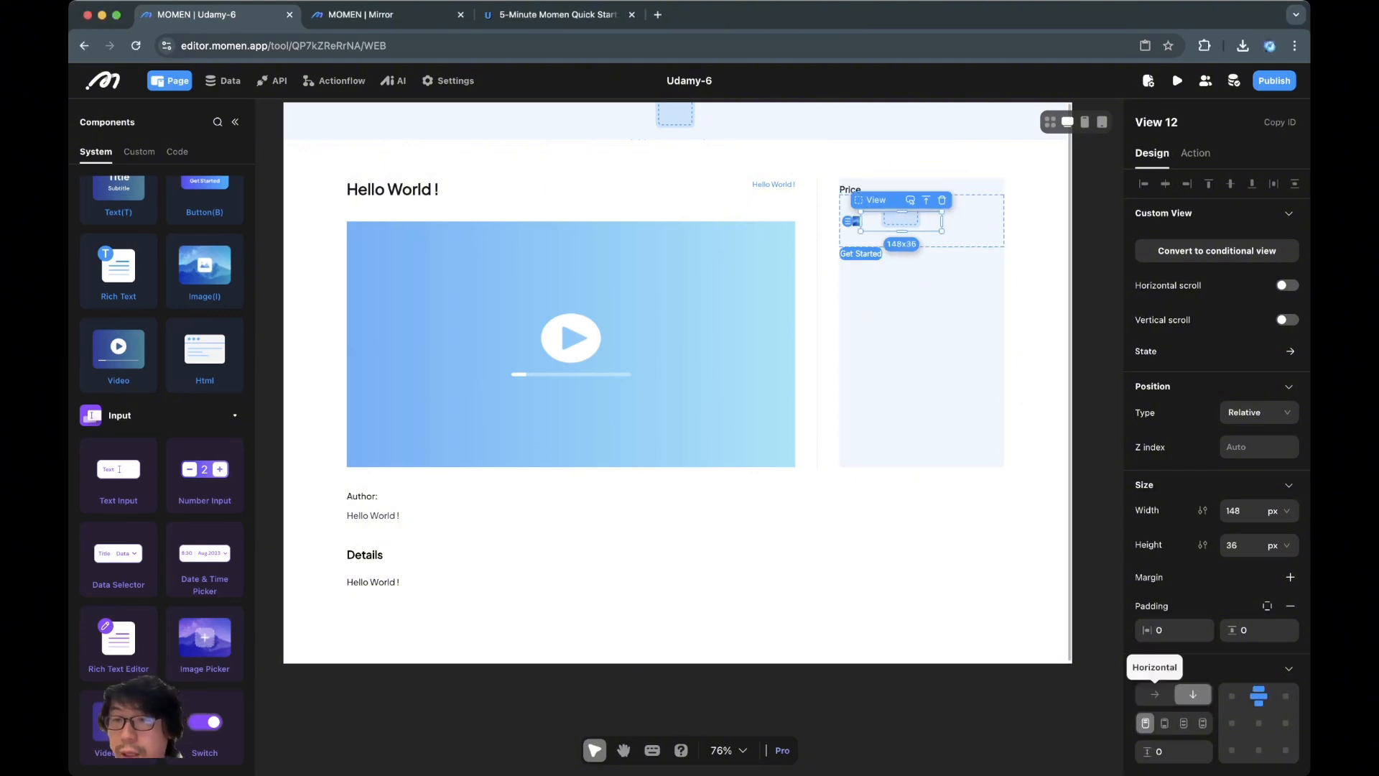
click(1167, 752)
key(super+a)
click(970, 223)
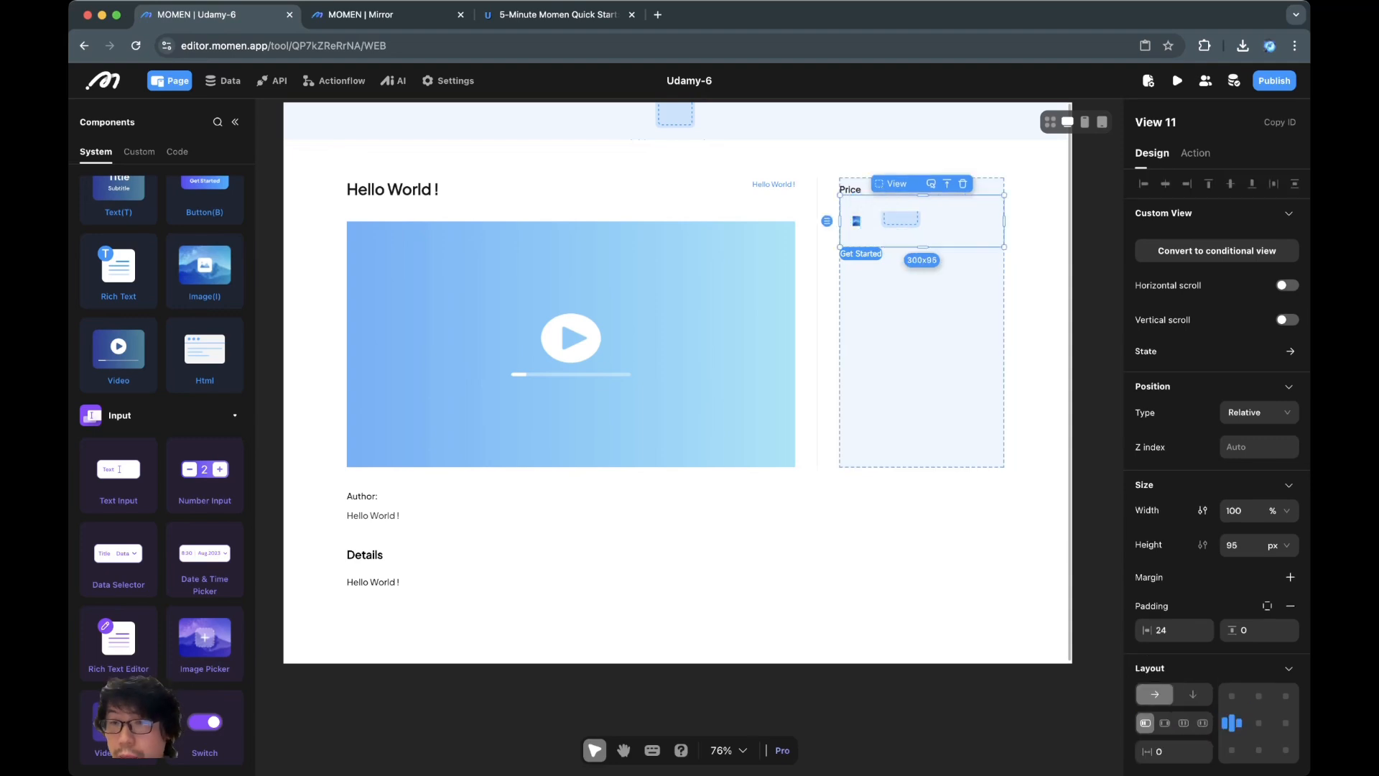
double_click(1159, 751)
text(16)
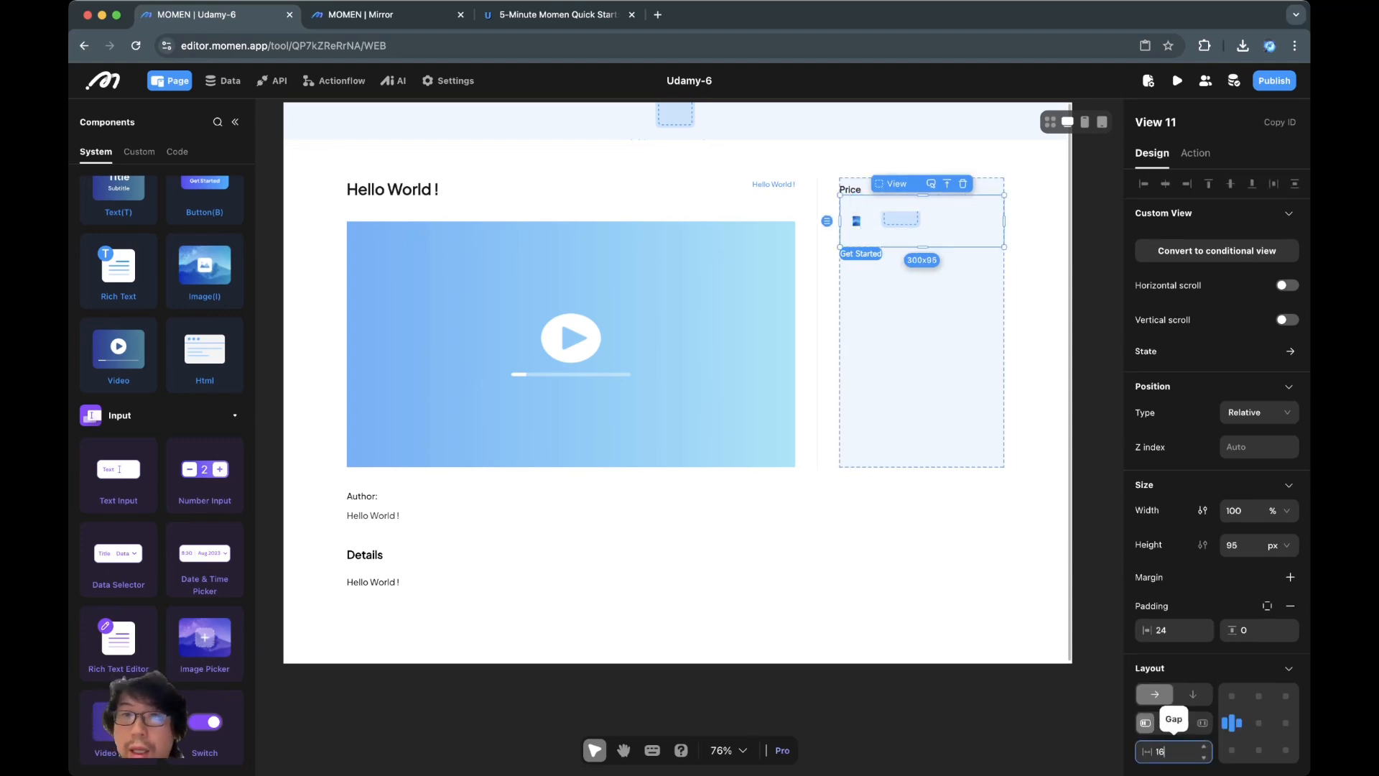
click(861, 539)
Set View 12's width to 1 fr so it fills the row's remaining width
click(962, 222)
click(926, 221)
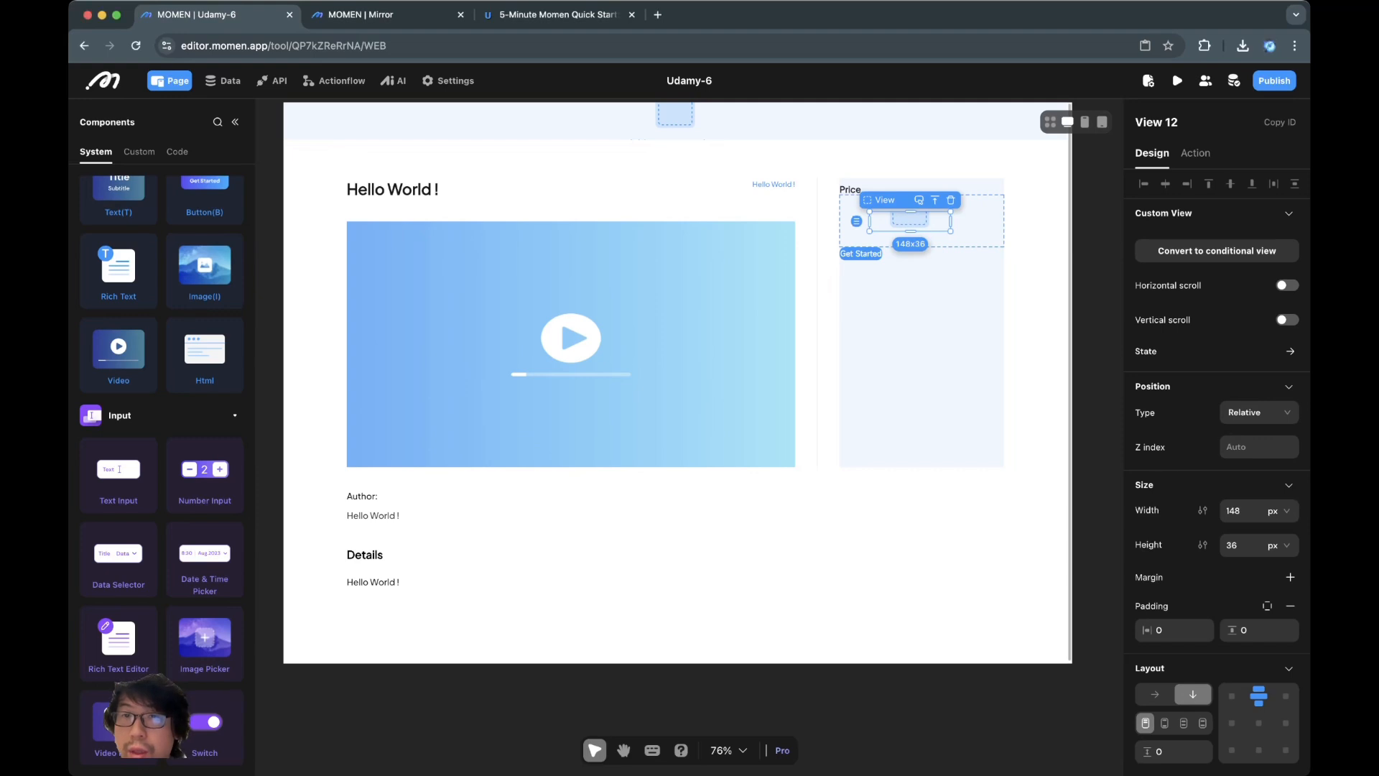
click(1279, 510)
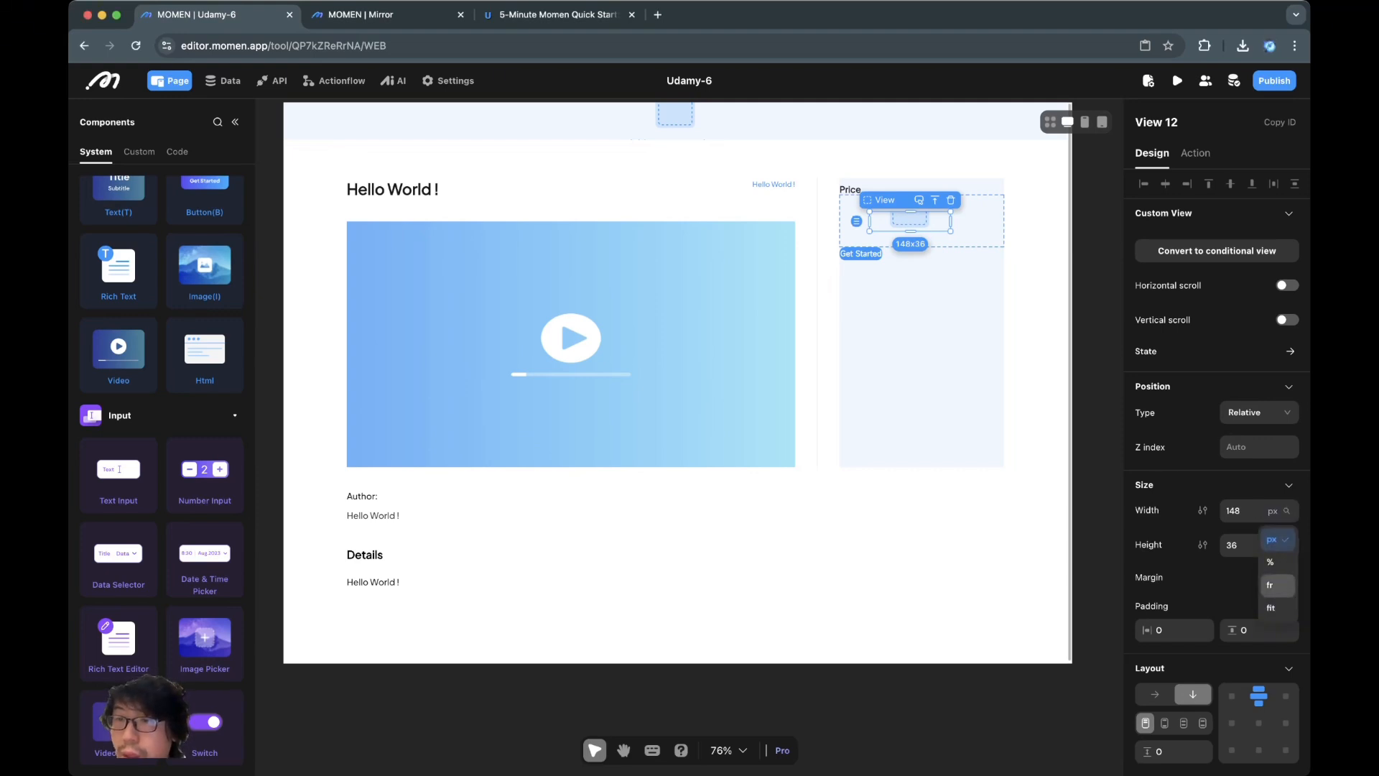
click(1278, 584)
Set the Height unit to fit for View 11, then for View 12
click(1034, 344)
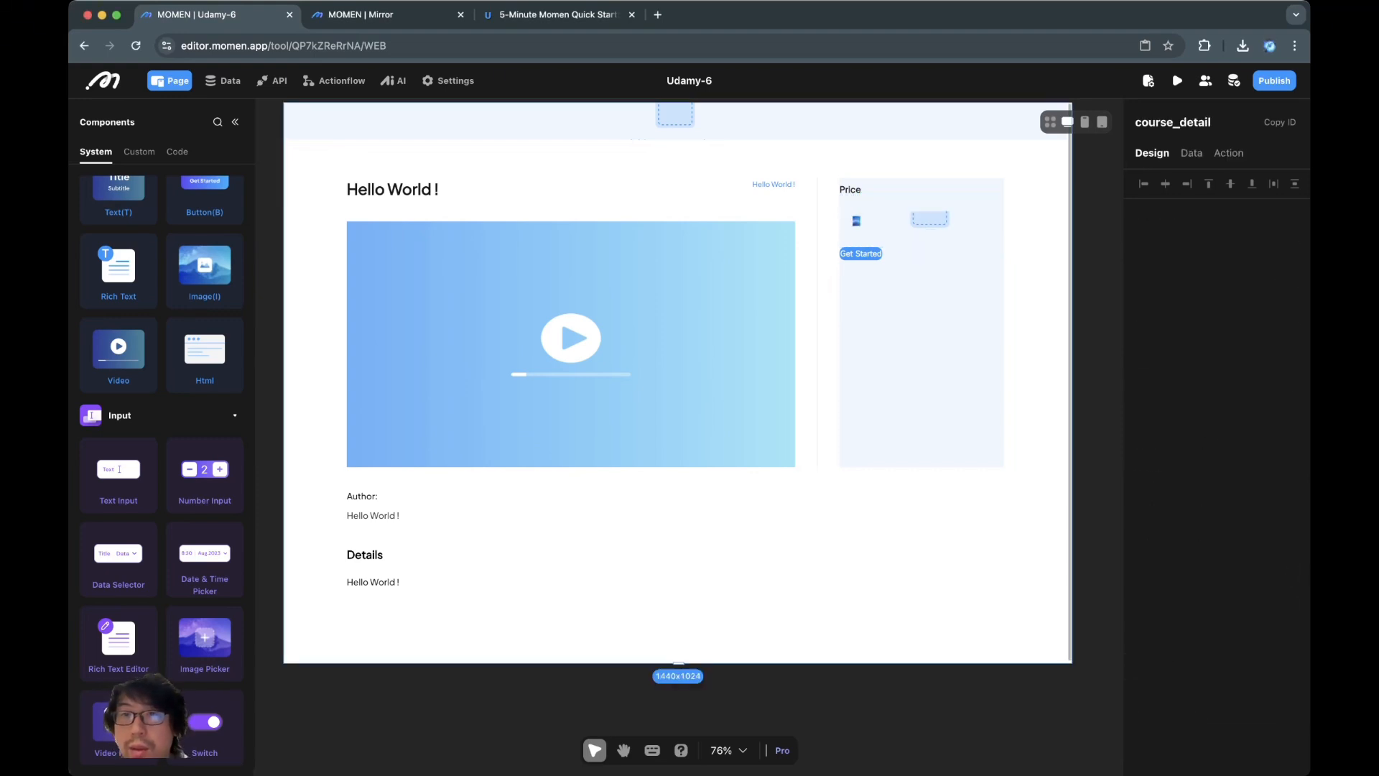
click(933, 239)
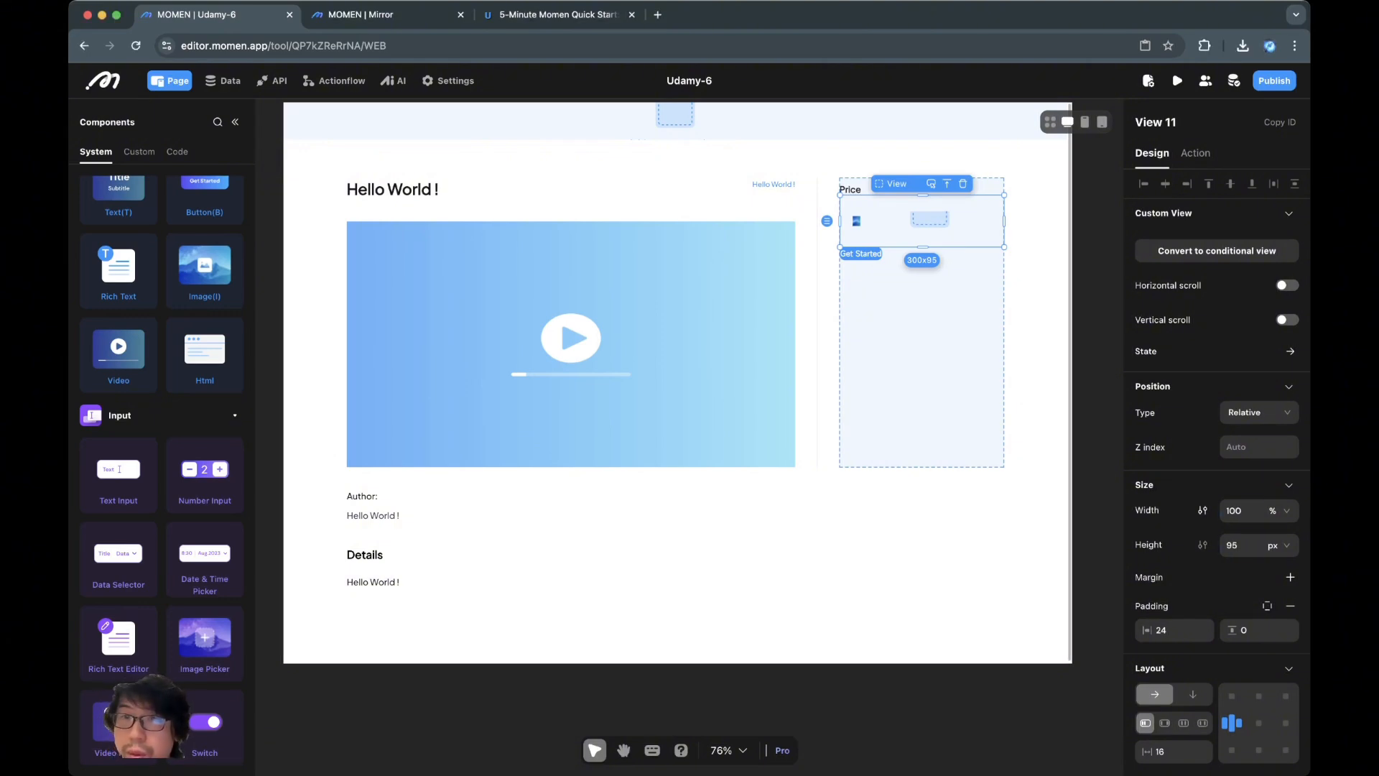
click(930, 221)
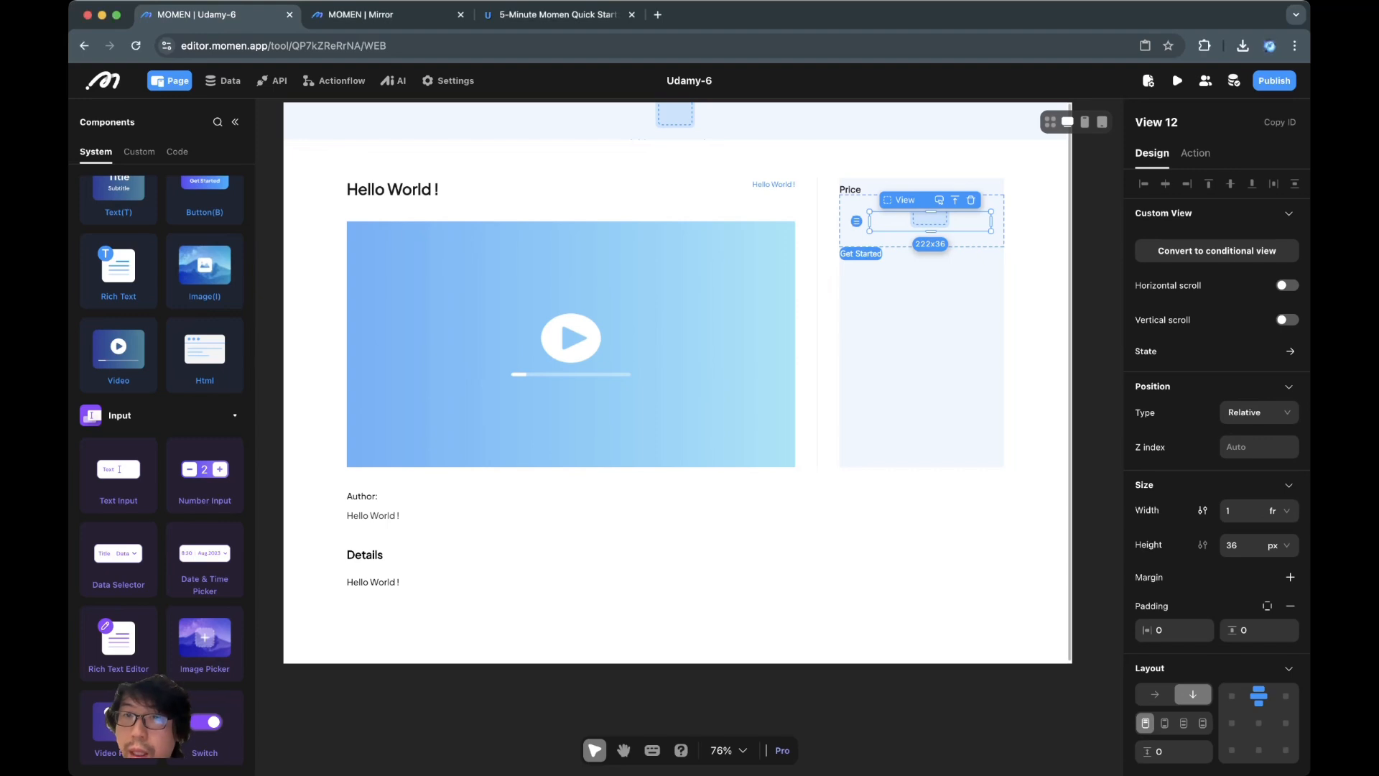
click(955, 201)
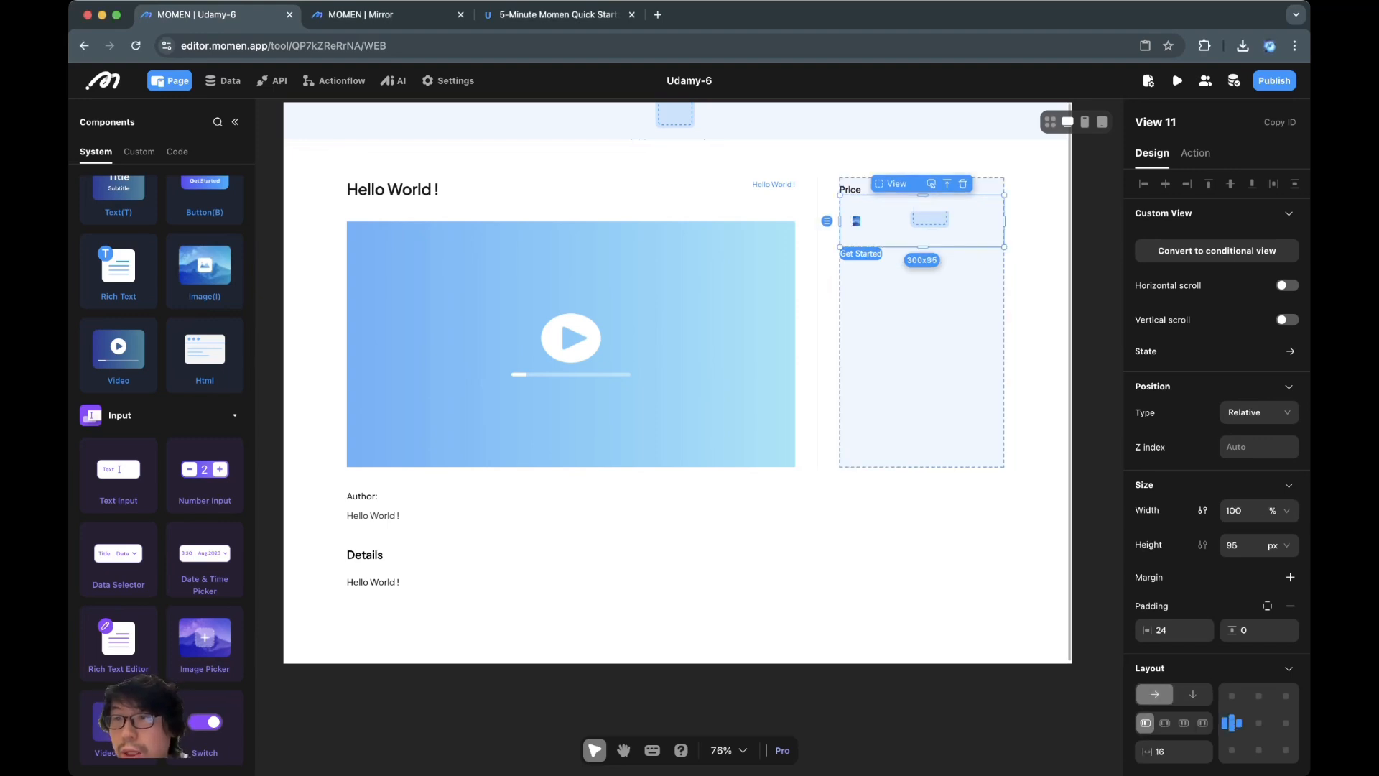
click(1278, 545)
click(1277, 643)
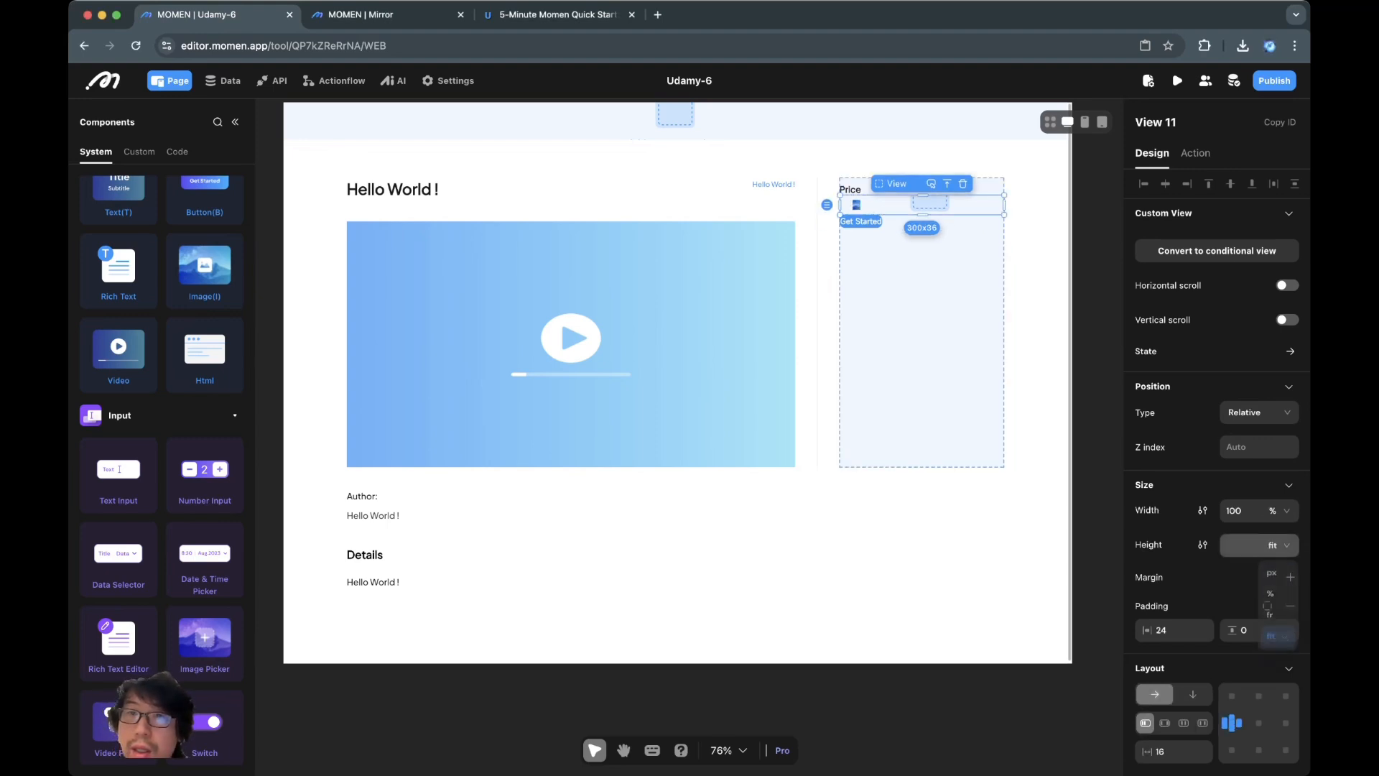
click(930, 204)
click(1278, 546)
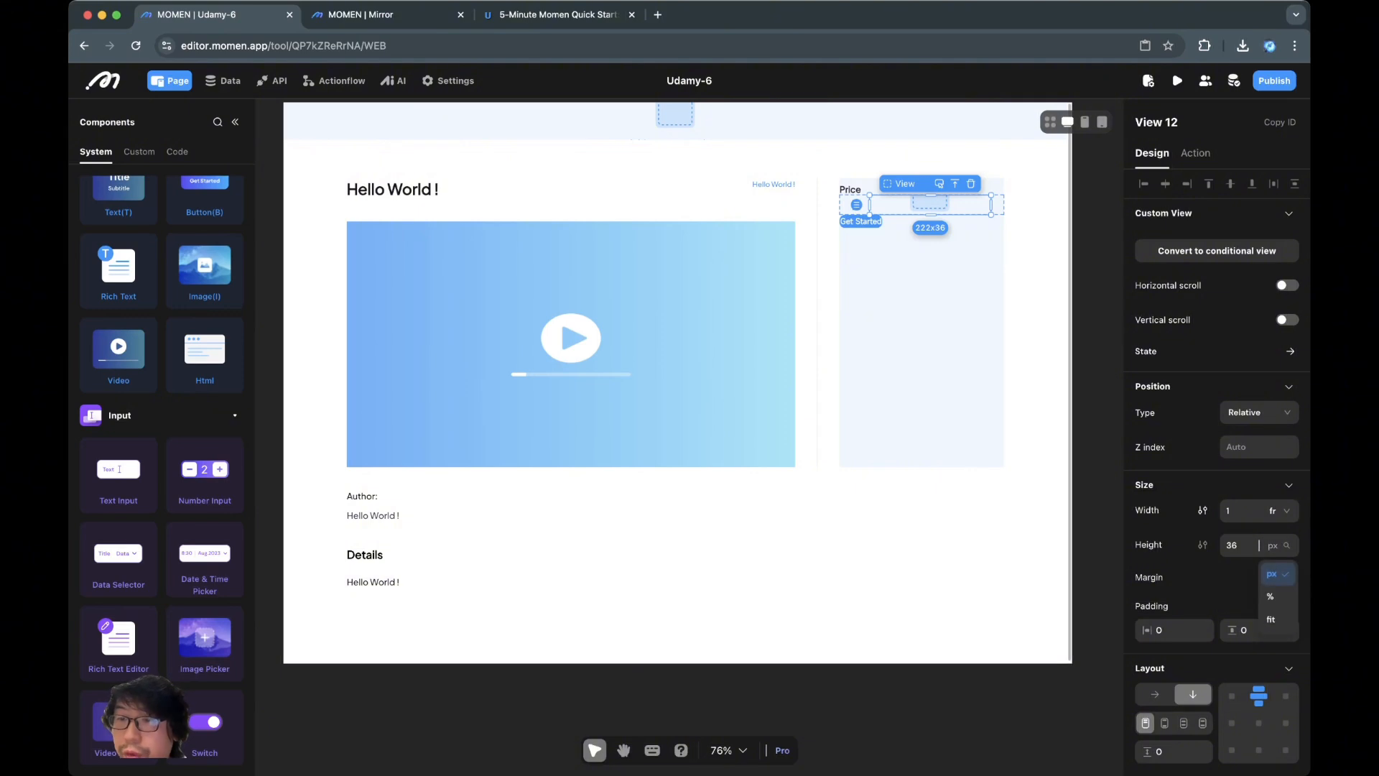
click(1277, 622)
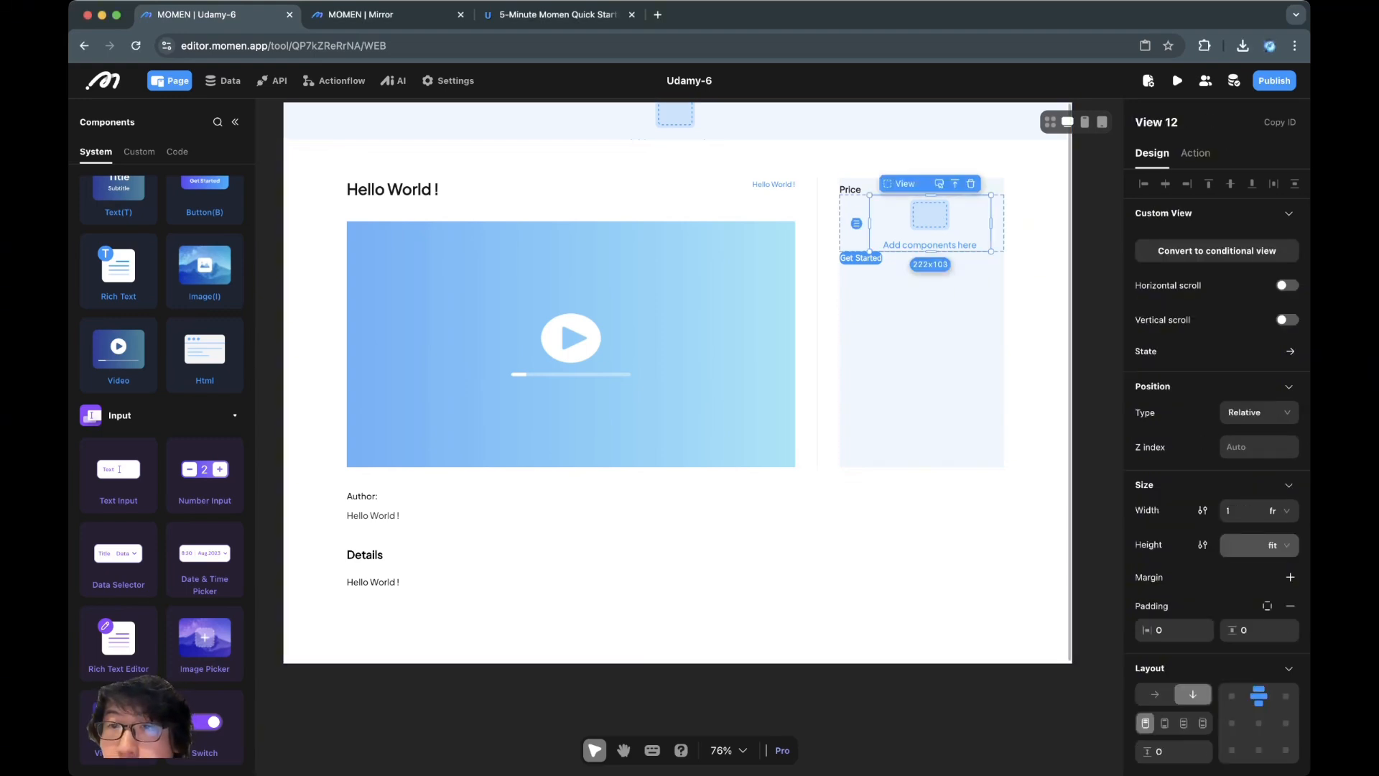
Set the price row container's vertical padding to 10
click(955, 184)
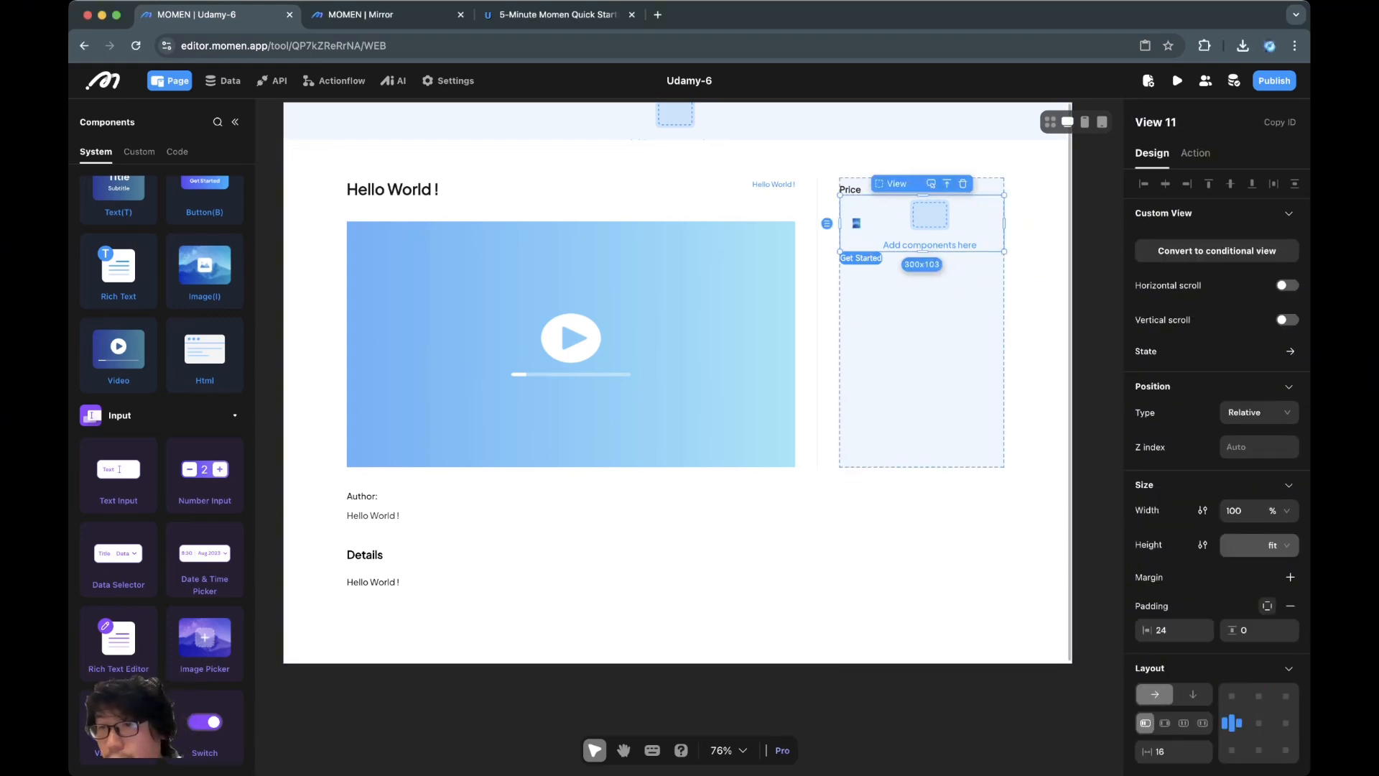
double_click(1245, 630)
text(10)
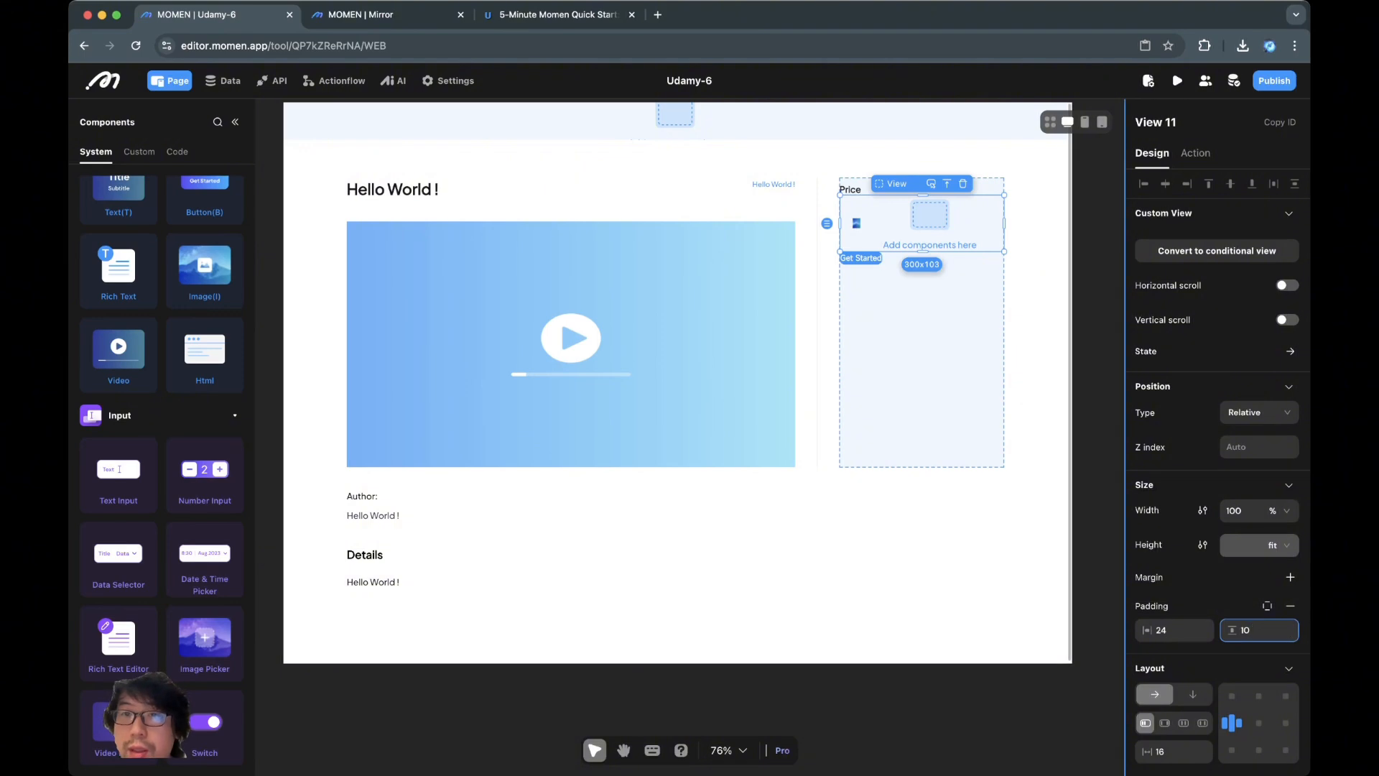
key(Return)
scroll(1042, 545, left, 1)
click(1041, 545)
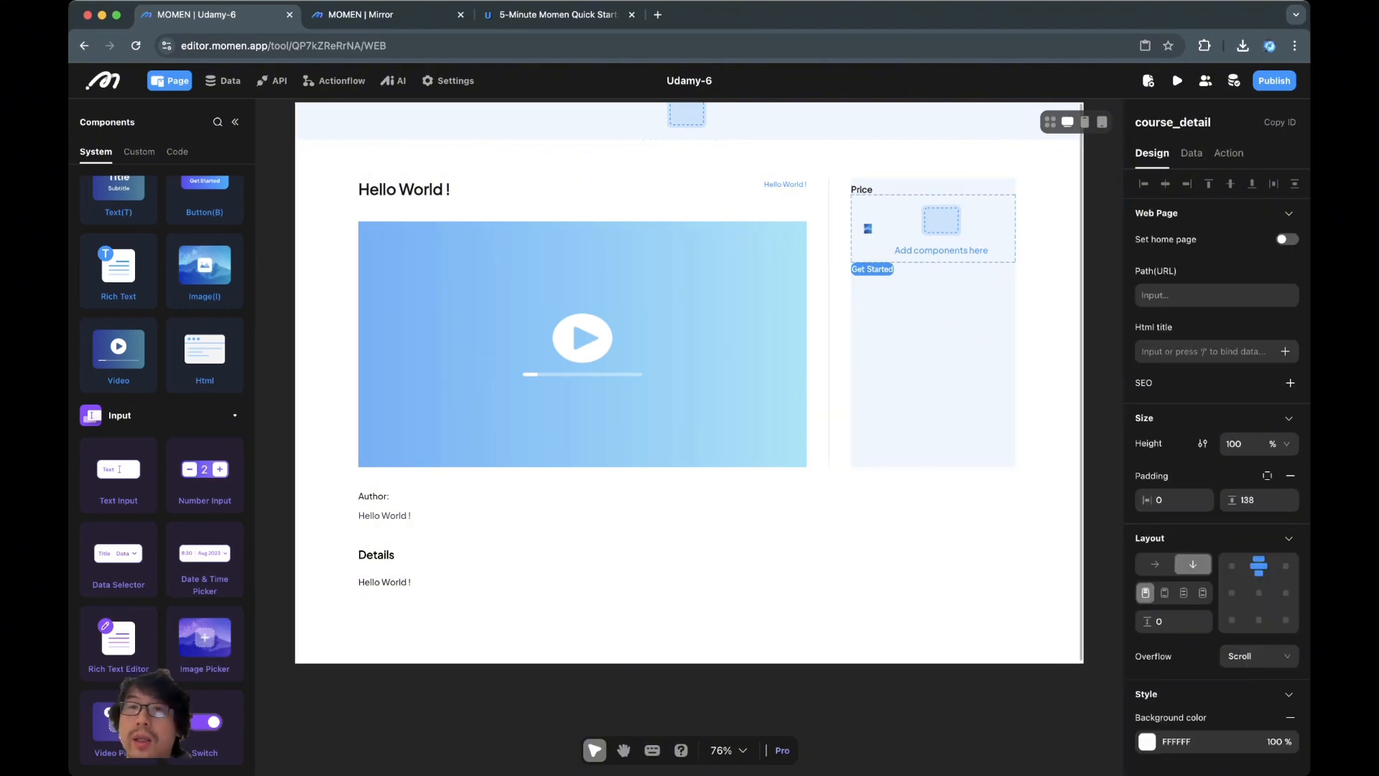
click(941, 234)
click(957, 187)
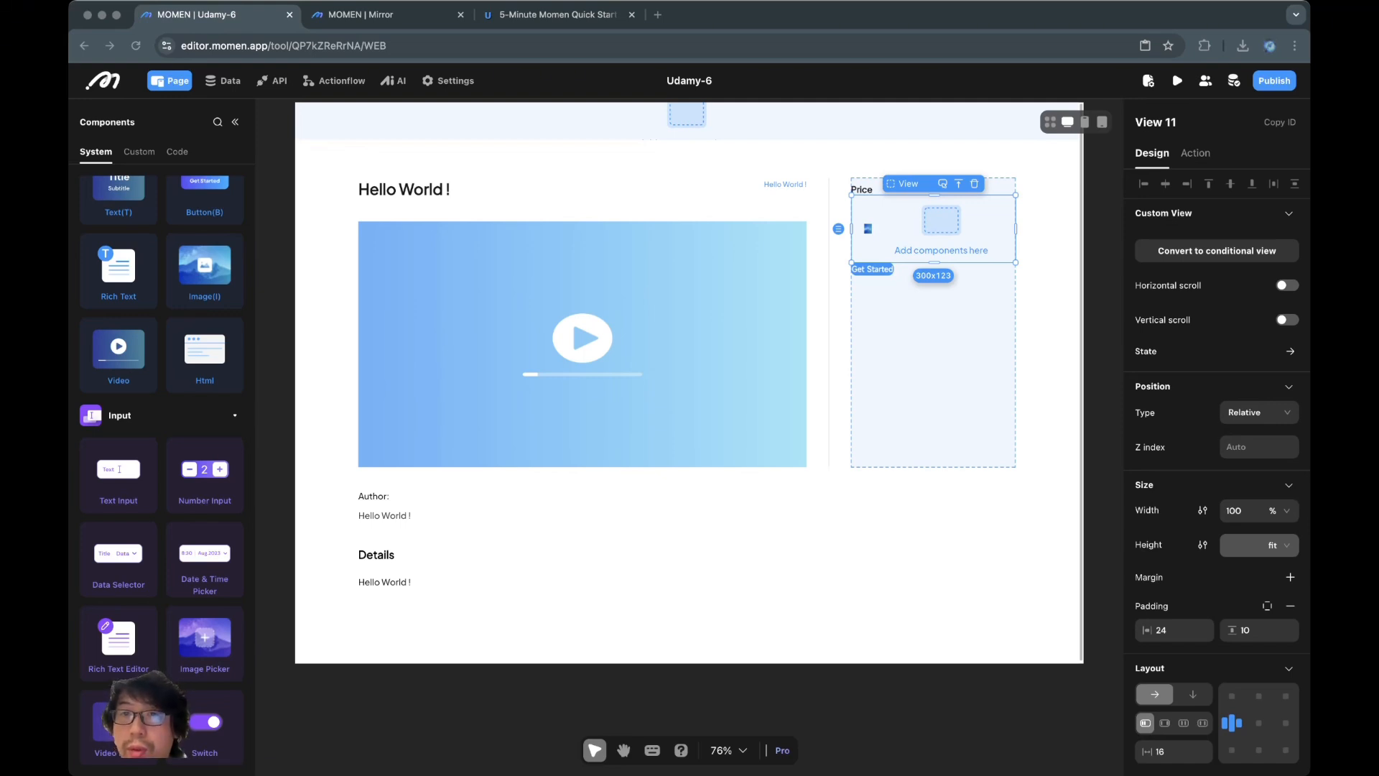
Round the price row's corners to 10 and add a thin dark grey border
scroll(1217, 430, down, 3)
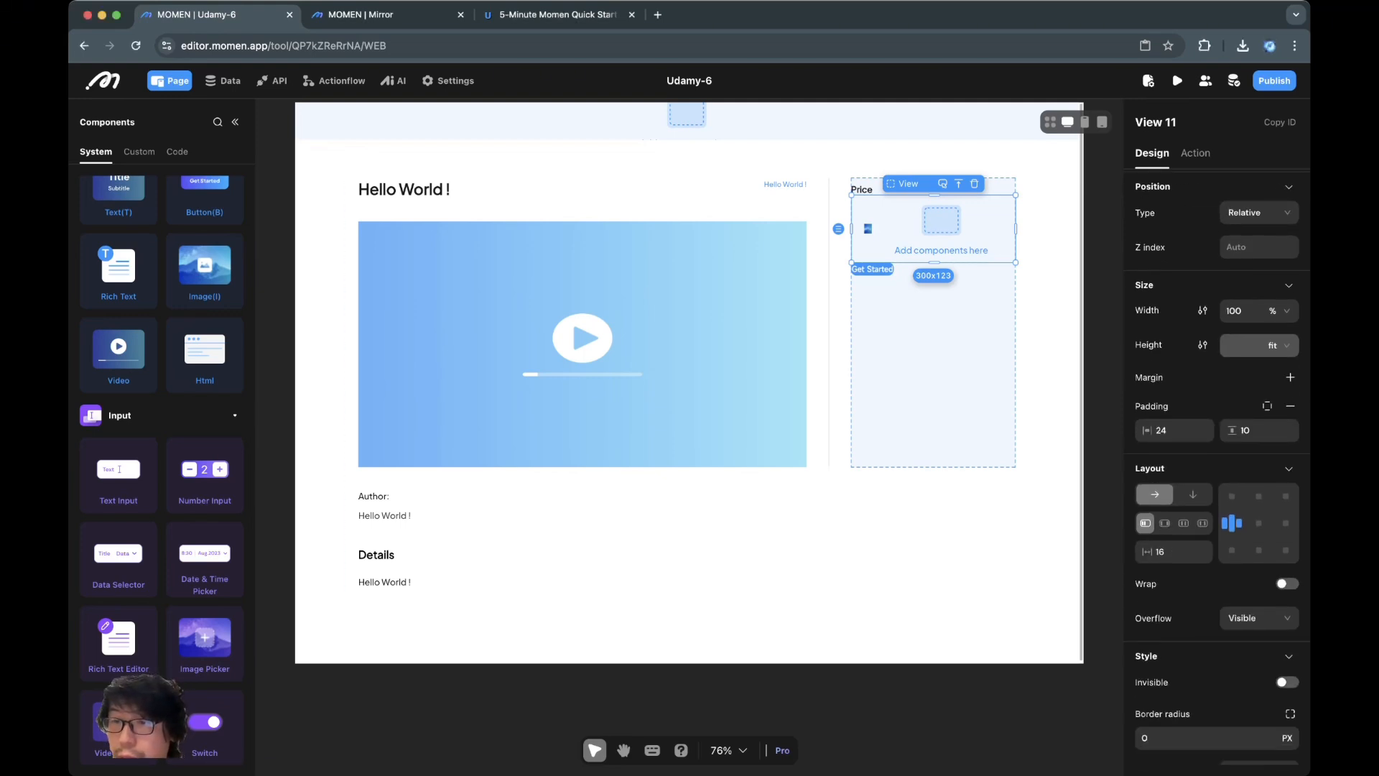
scroll(1216, 503, down, 3)
click(1221, 505)
text(10)
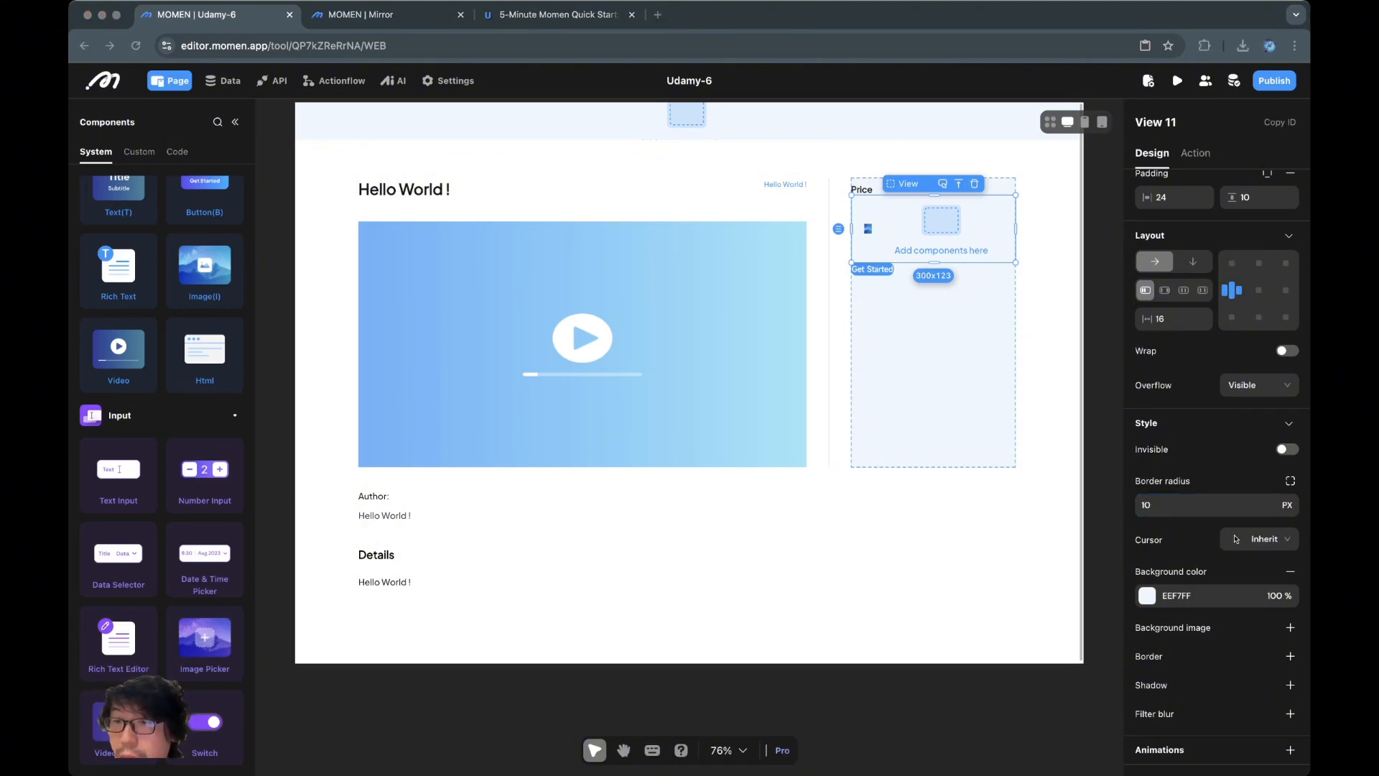
click(1205, 505)
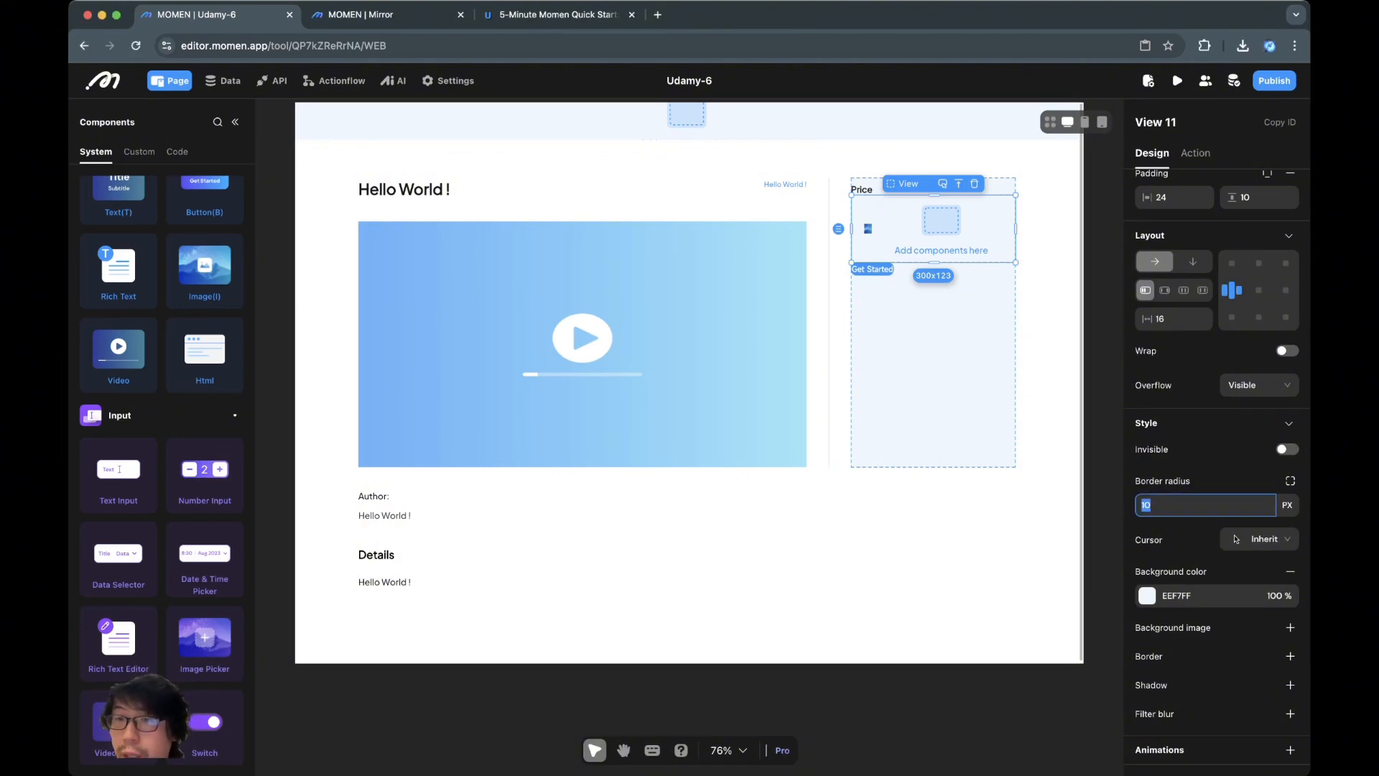
click(1290, 655)
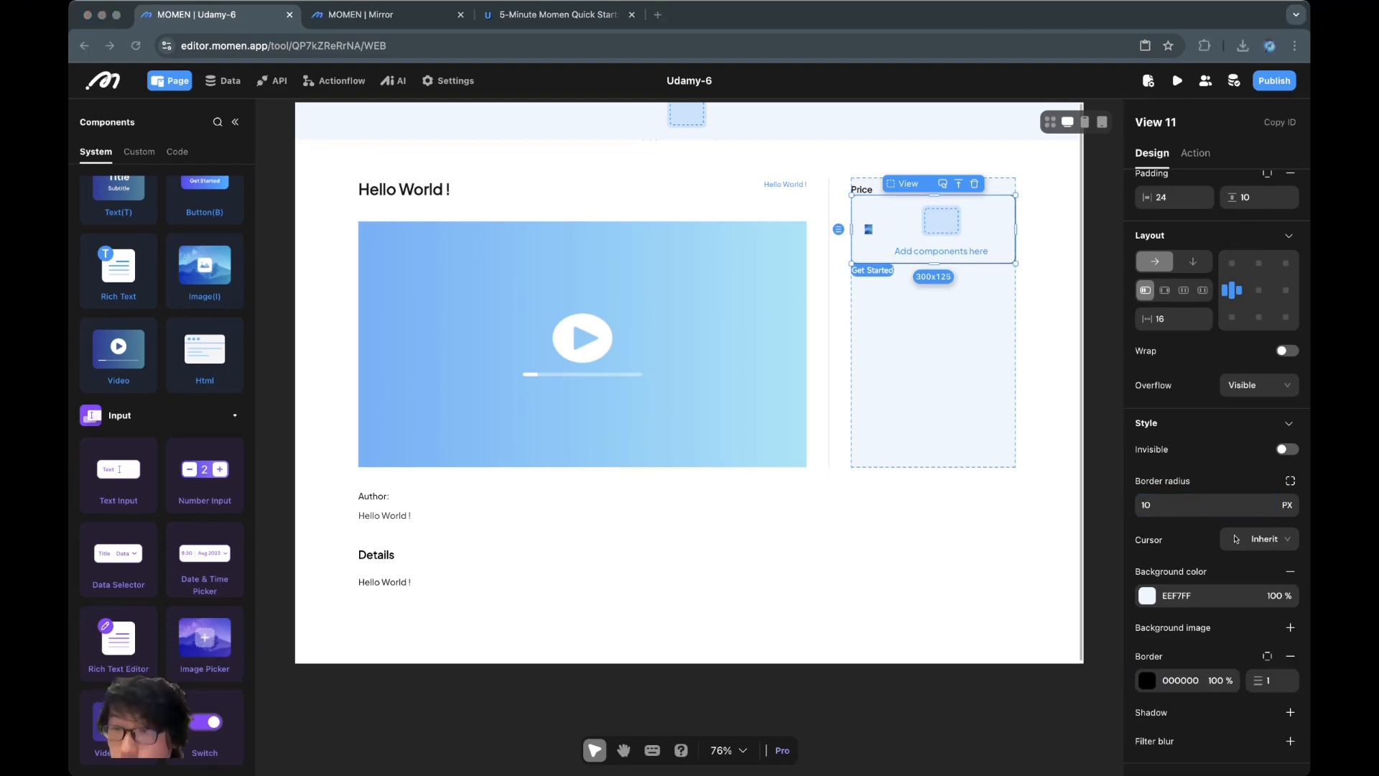
click(1147, 680)
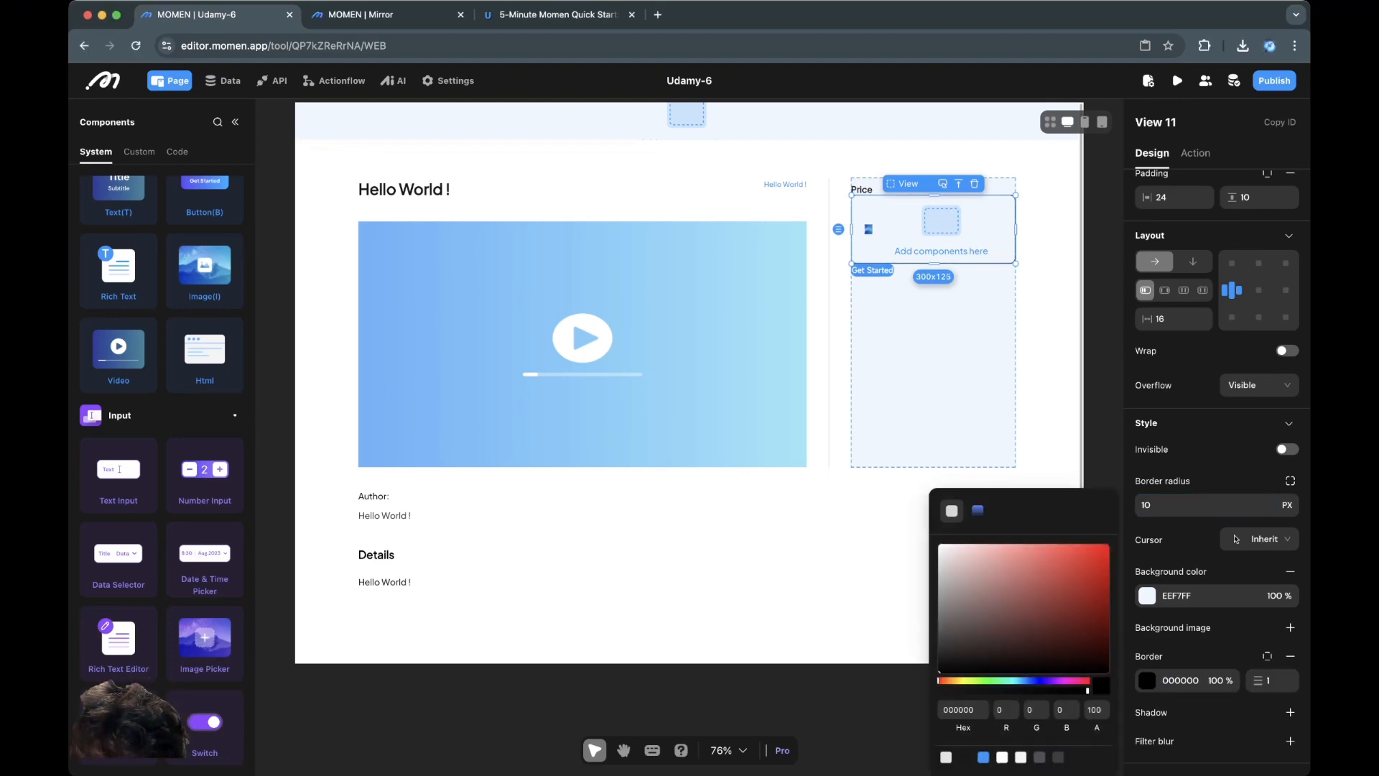
click(1058, 756)
click(460, 121)
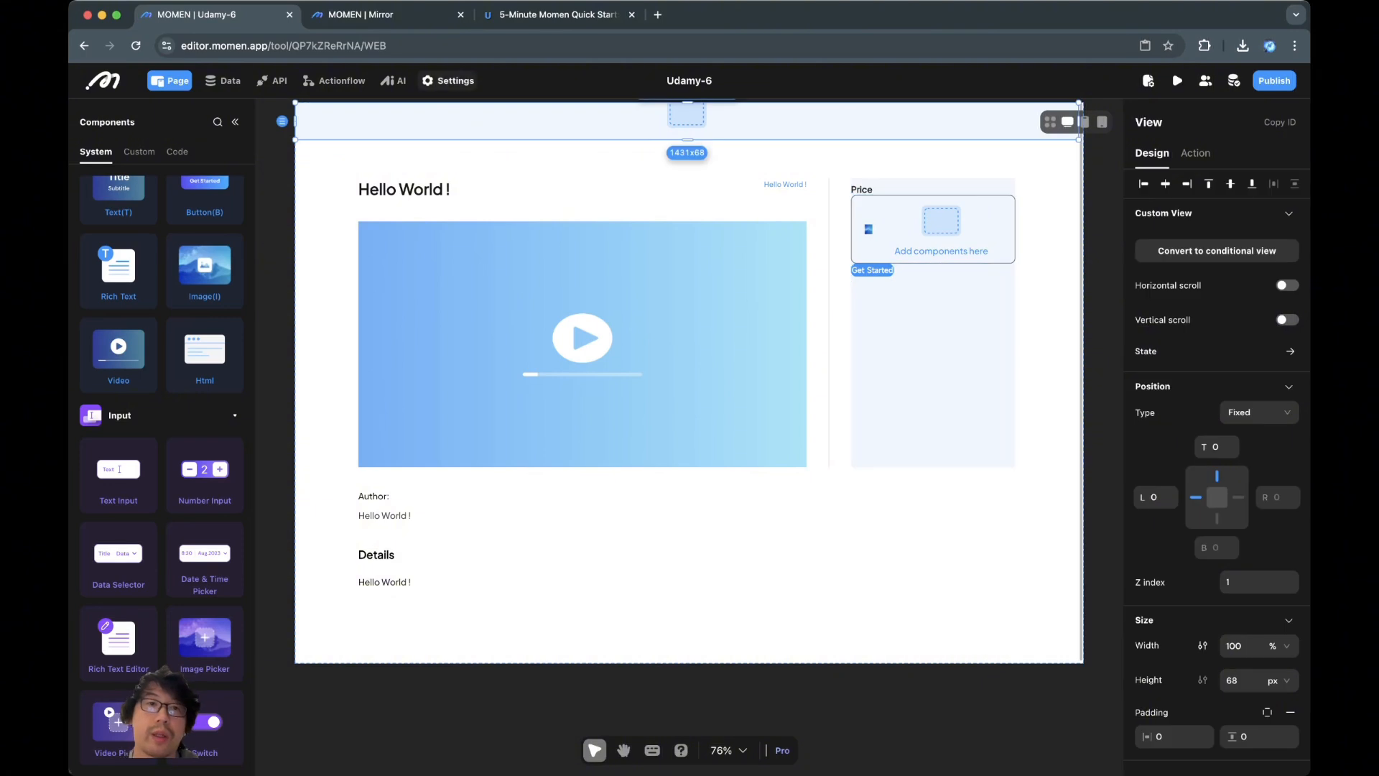
Add a new colour to the project's theme palette
click(448, 80)
click(133, 243)
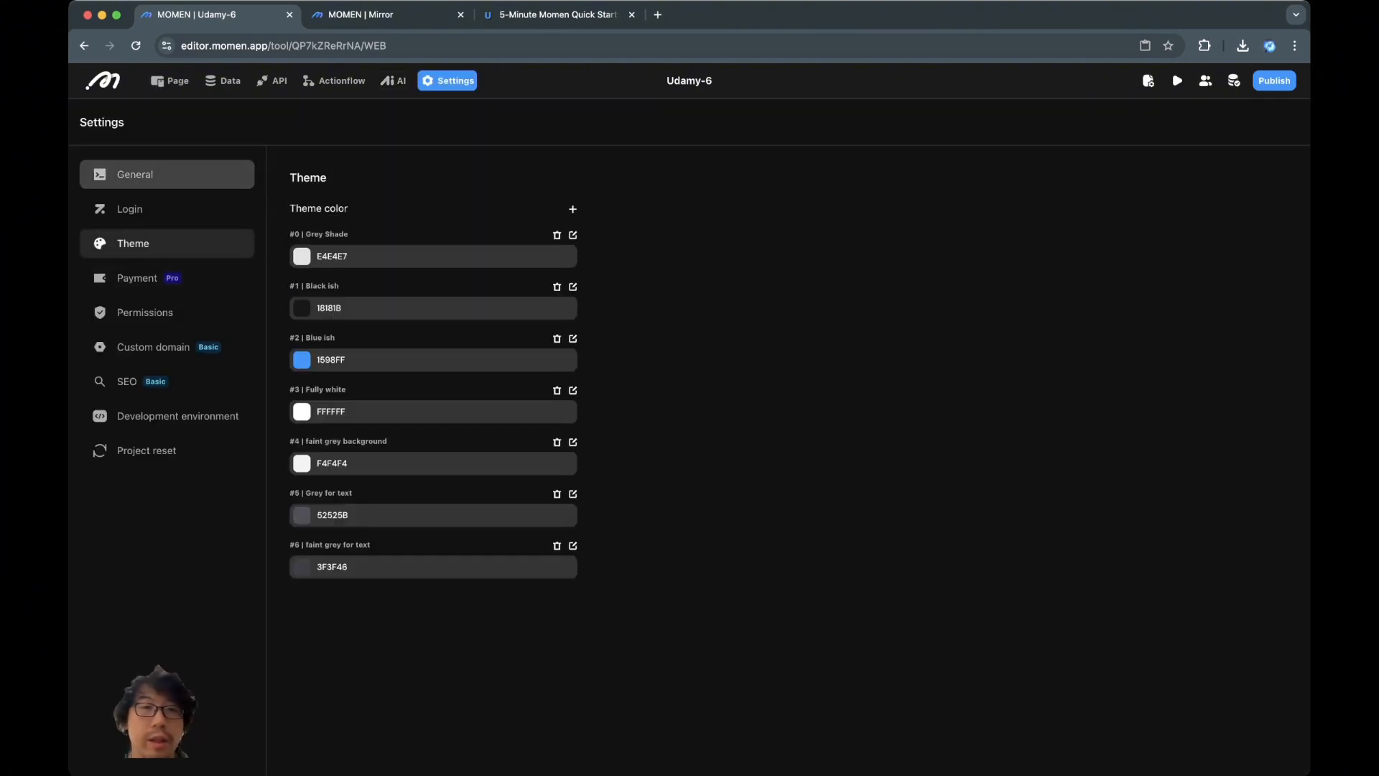
click(573, 209)
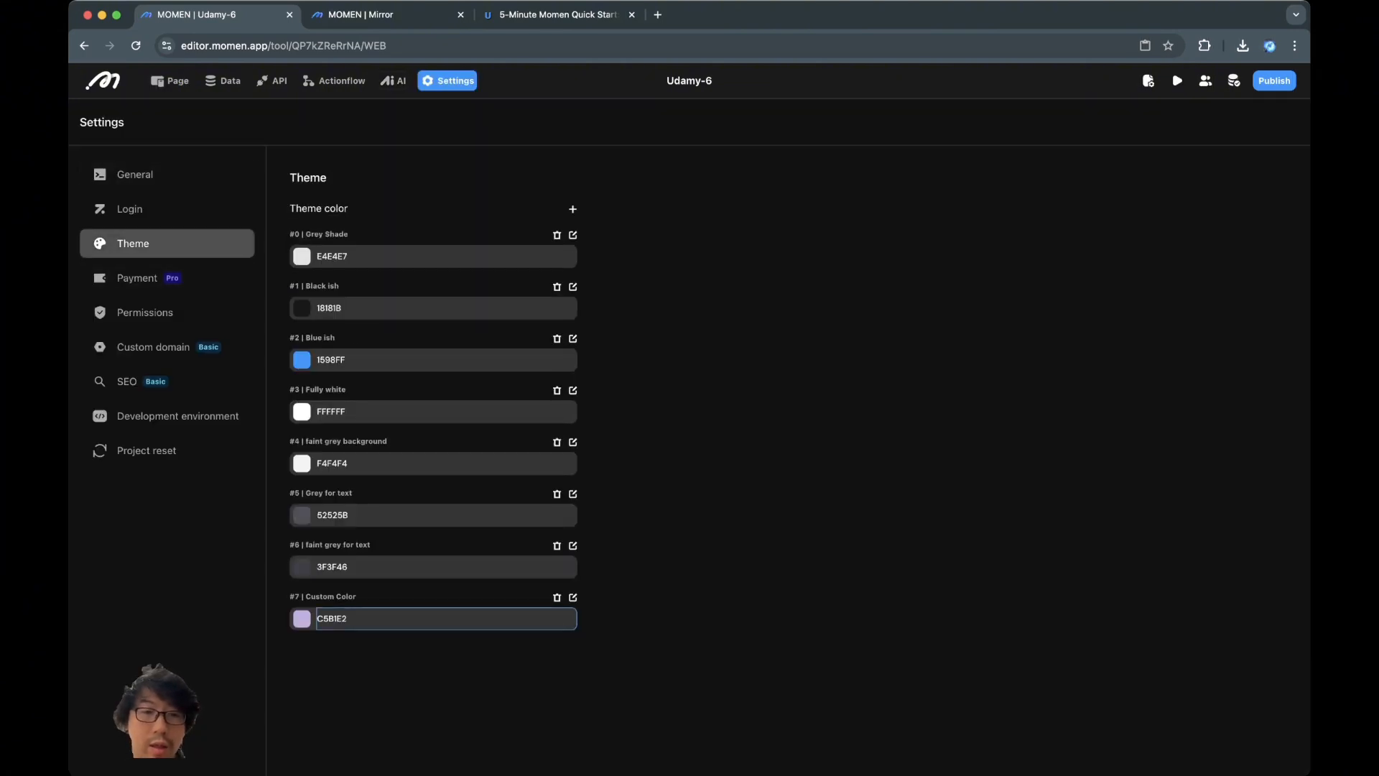
Name the new colour 'faint grey for border' with hex B8C1D9, back in the page editor
click(573, 597)
triple_click(424, 597)
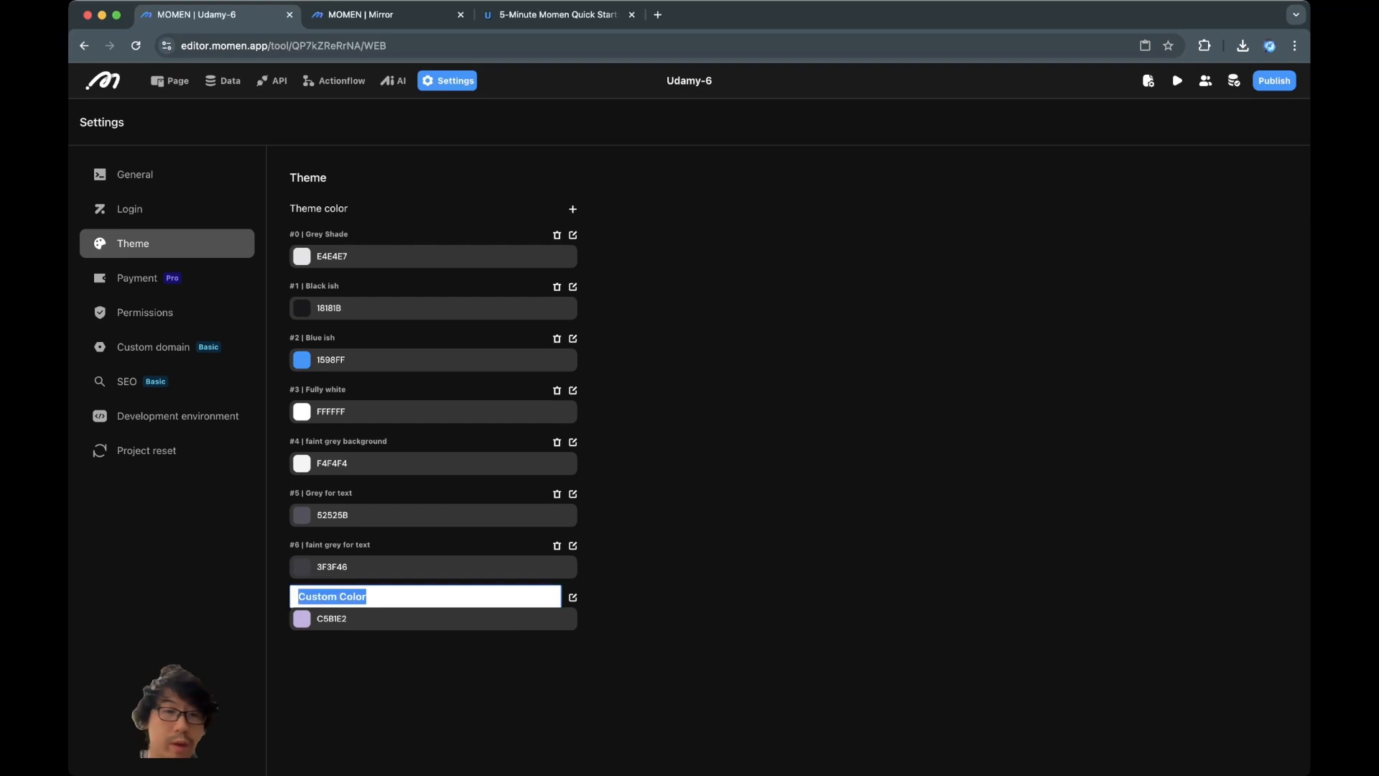
text(grey)
key(BackSpace)
key(BackSpace)
key(BackSpace)
key(BackSpace)
text(faint grey for )
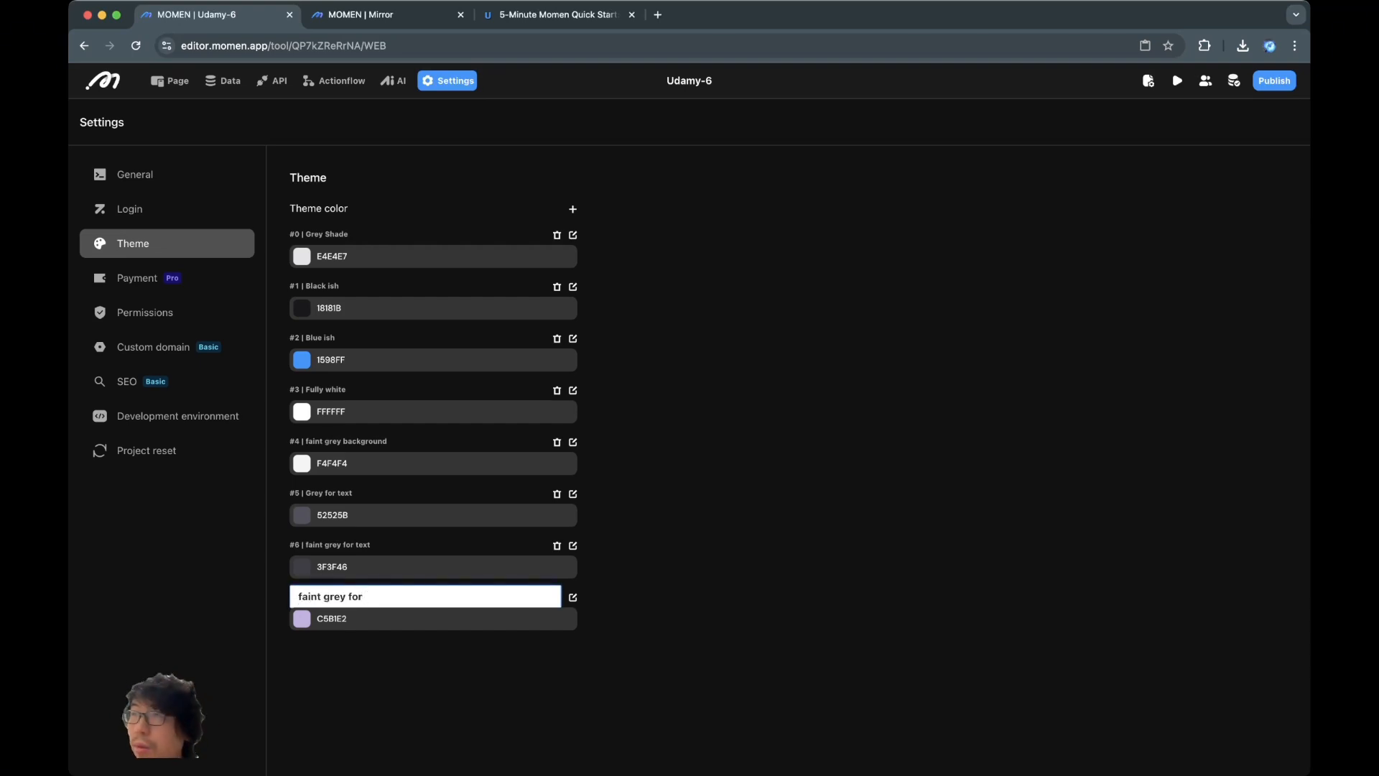
text(border)
key(Tab)
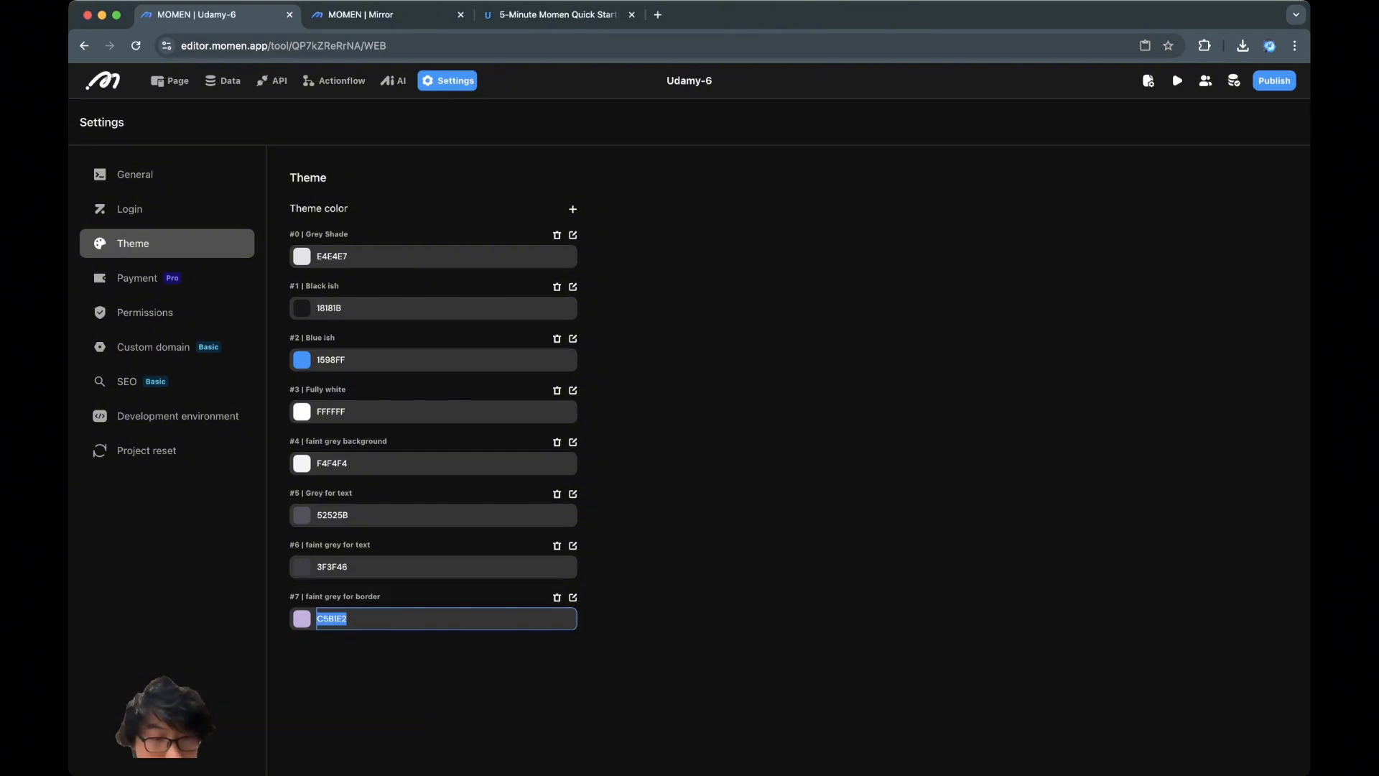
text(B8C1D9)
key(Return)
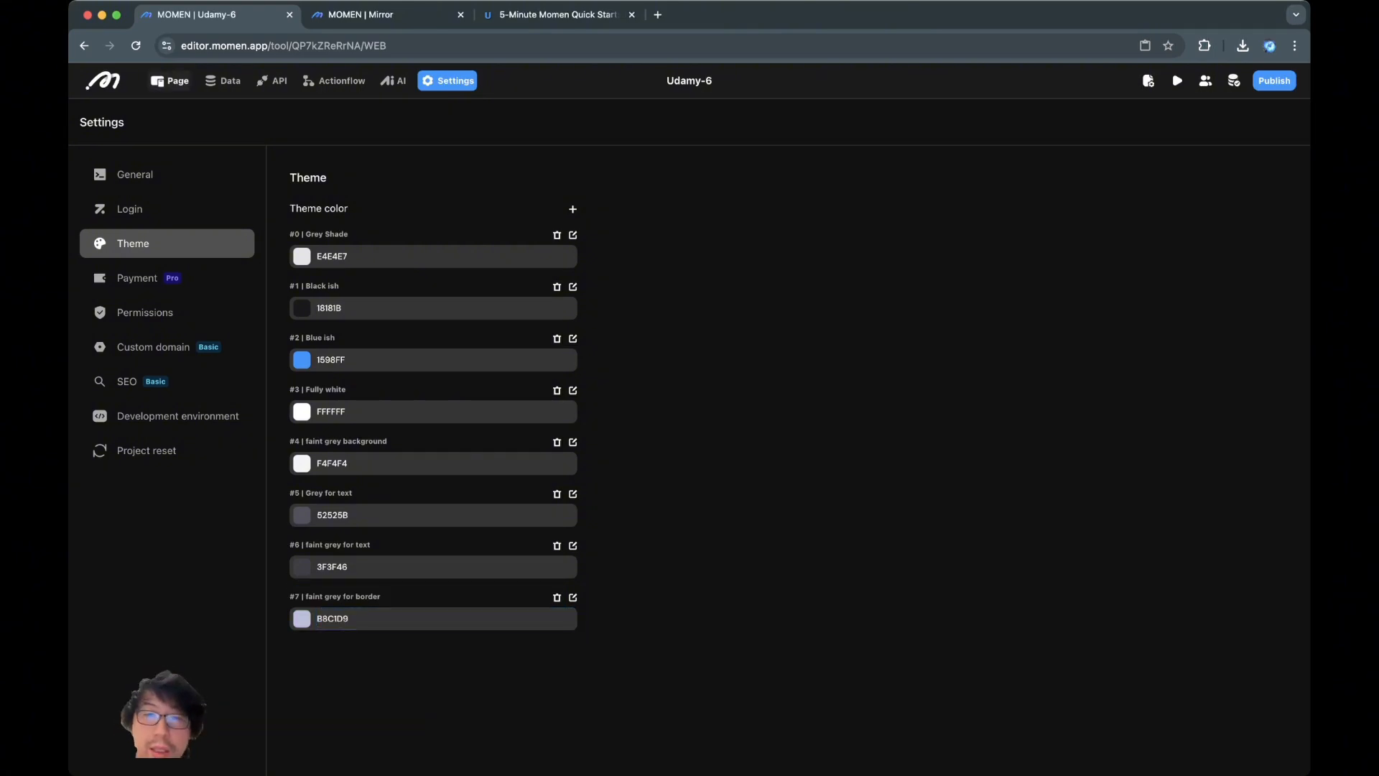
click(170, 81)
Give the price row container a faint grey border
click(941, 230)
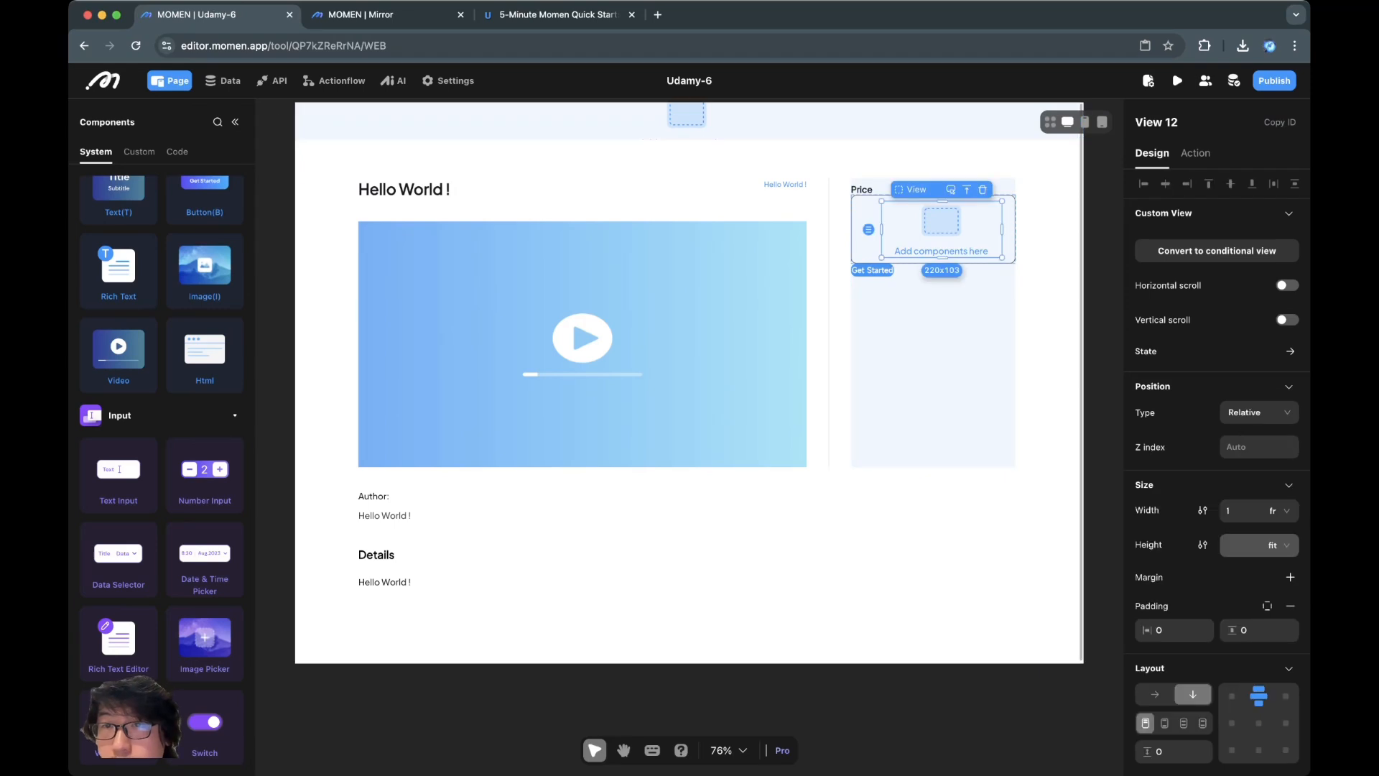
click(966, 191)
scroll(1217, 503, down, 6)
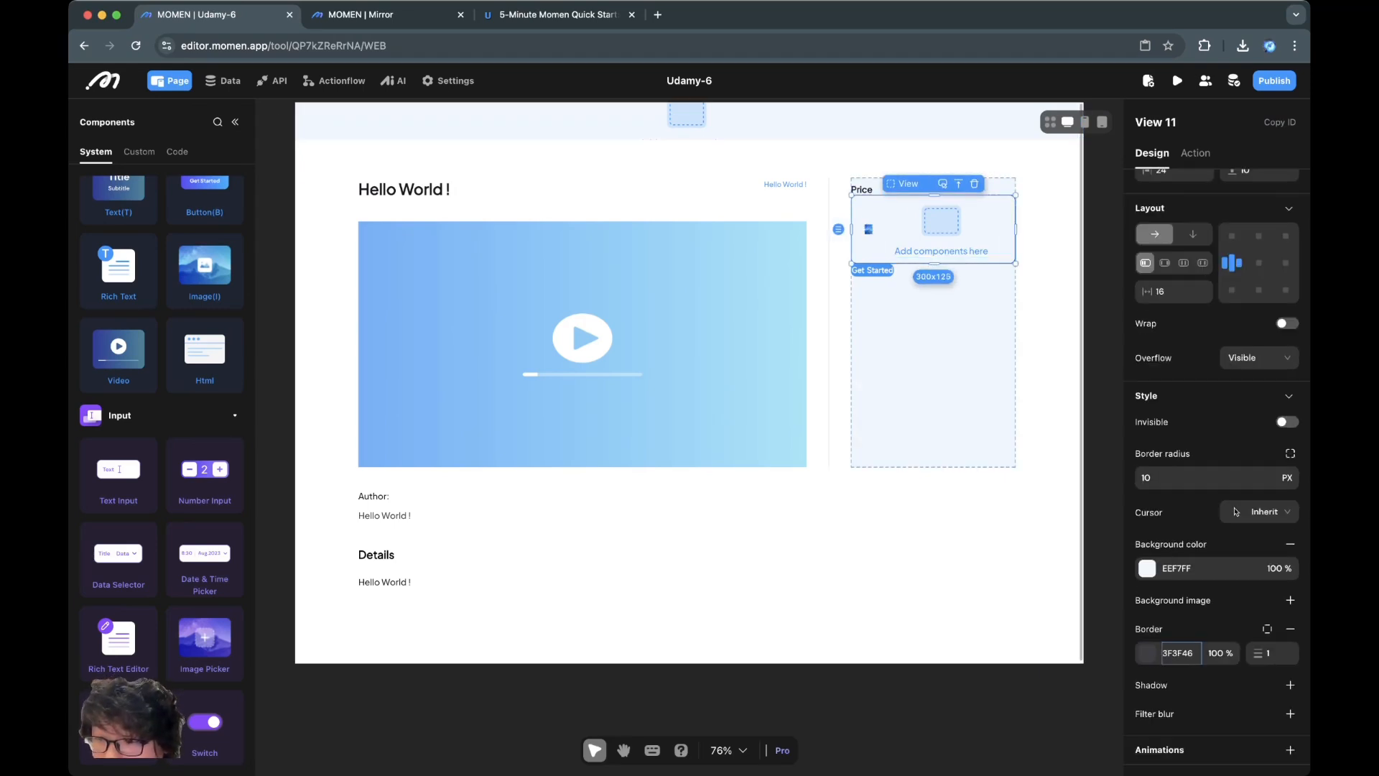
click(1147, 653)
click(1077, 757)
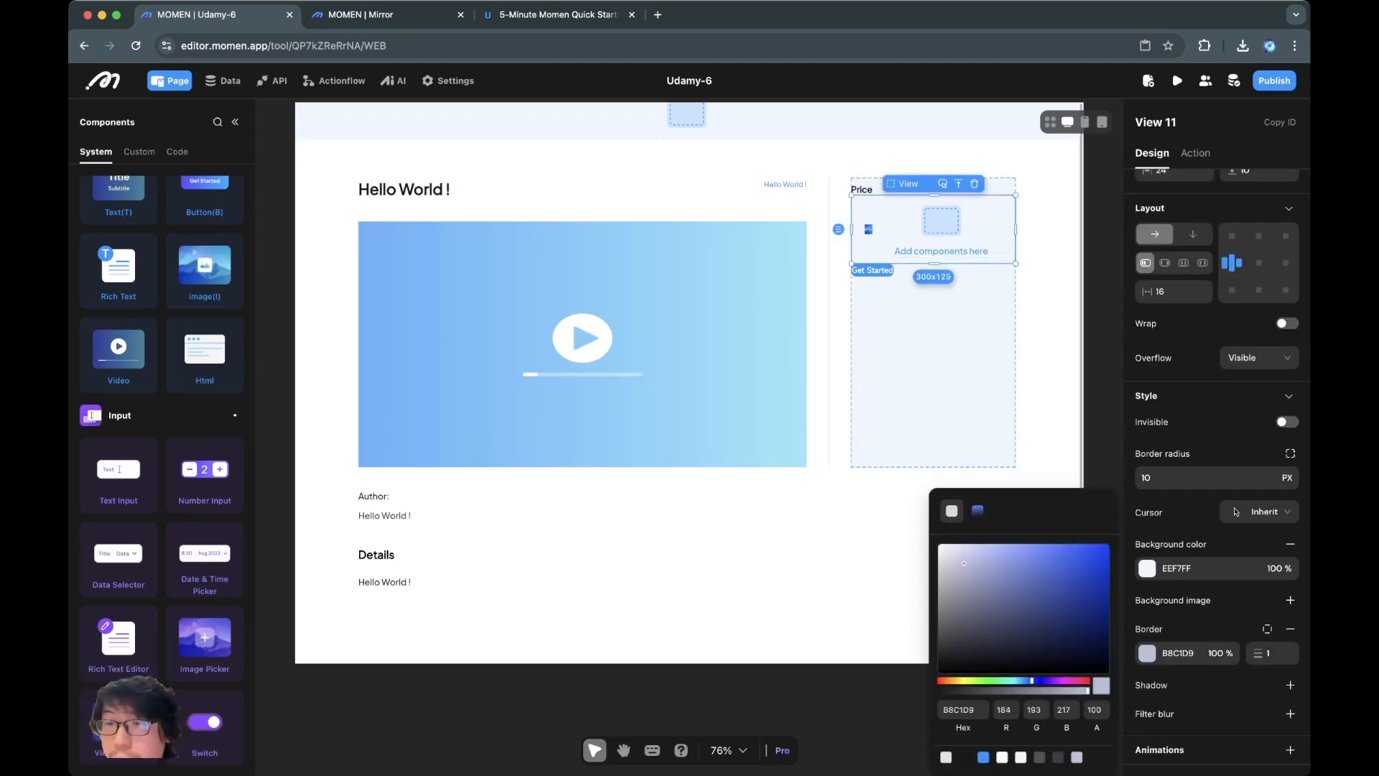
key(super+Tab)
click(819, 563)
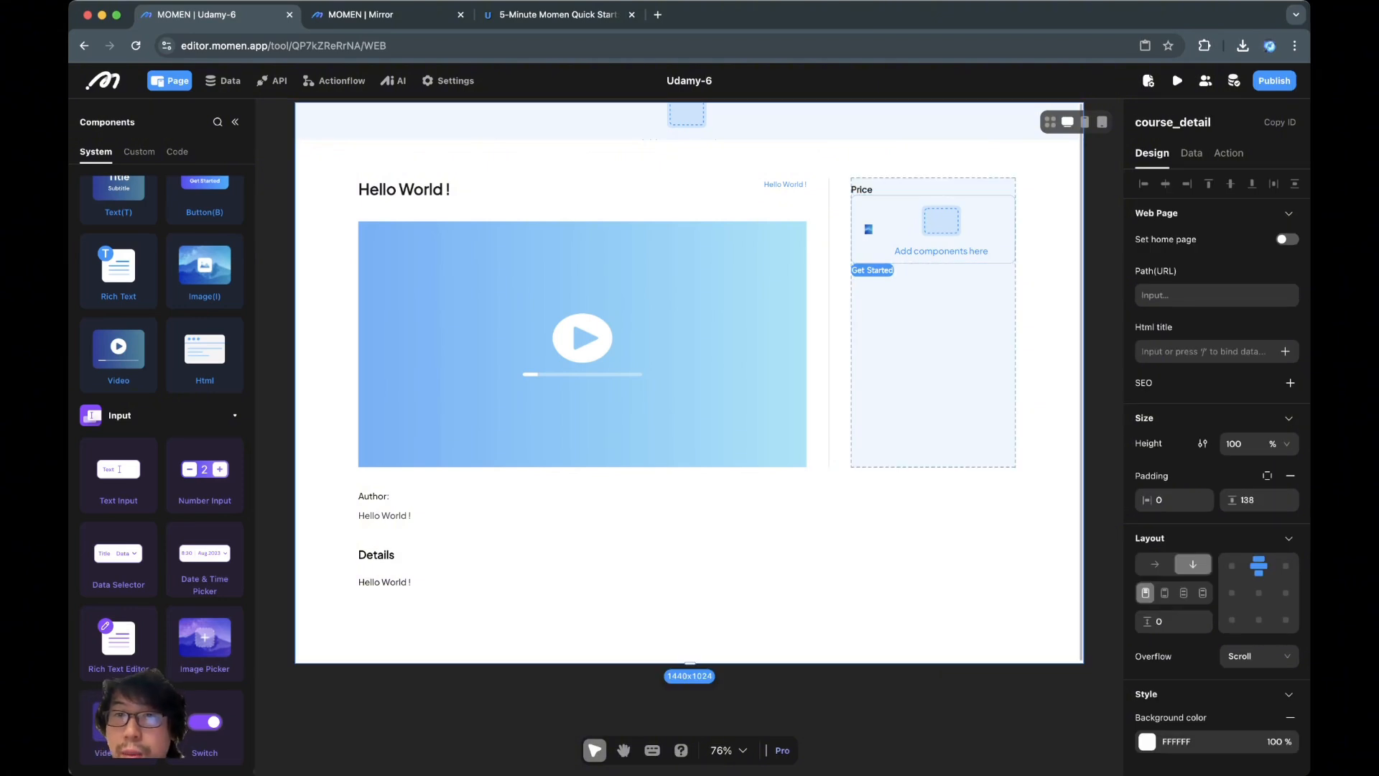
Change the Price heading's margins to 0 on top and 10 on the bottom
click(861, 188)
click(1267, 552)
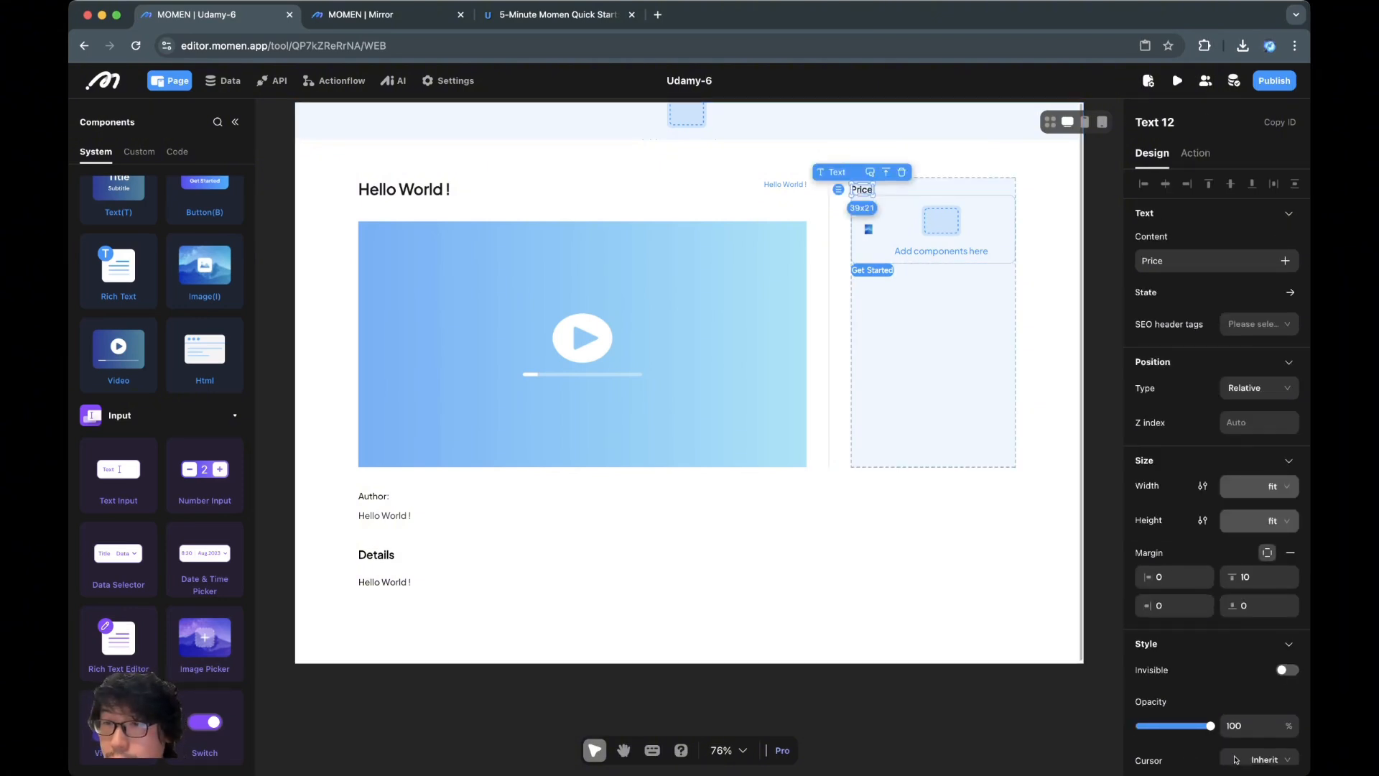
double_click(1245, 576)
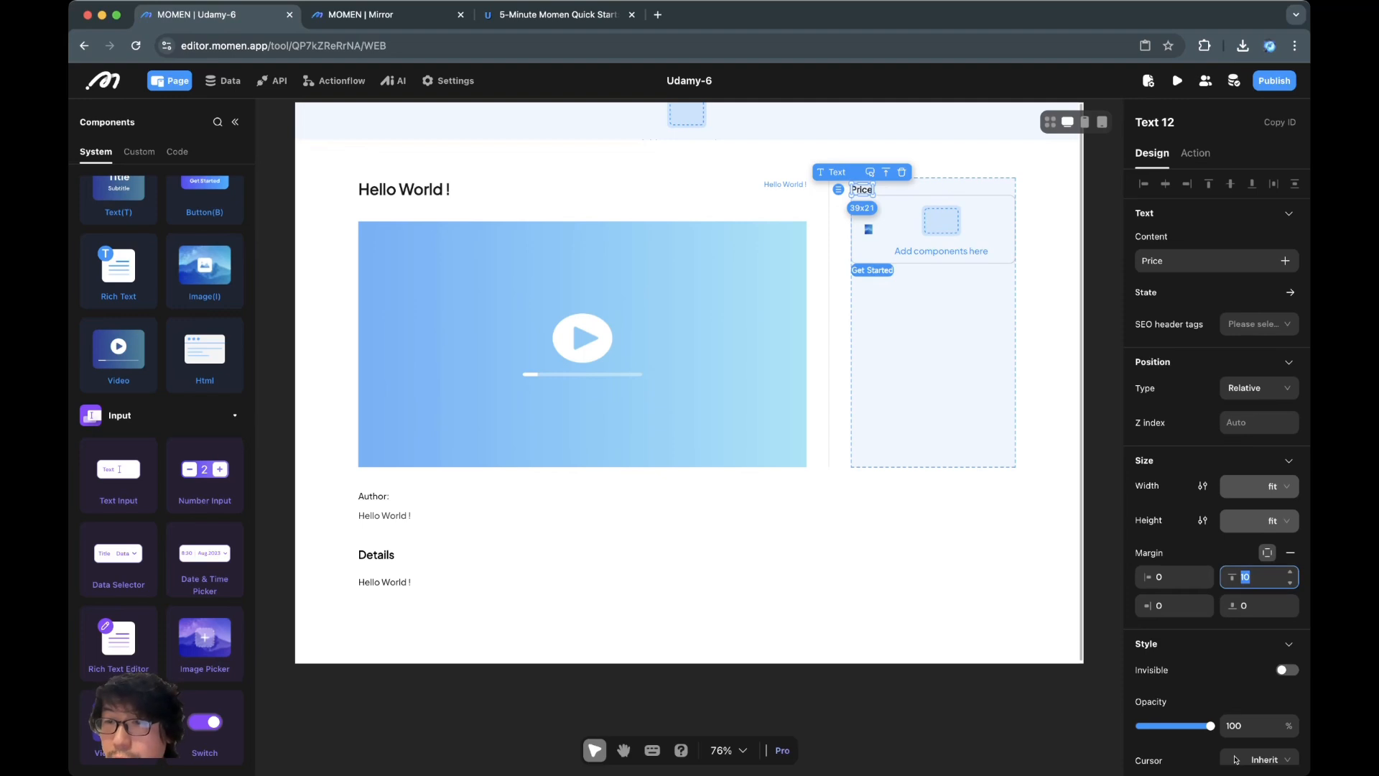
text(0)
key(Tab)
key(Tab)
text(10)
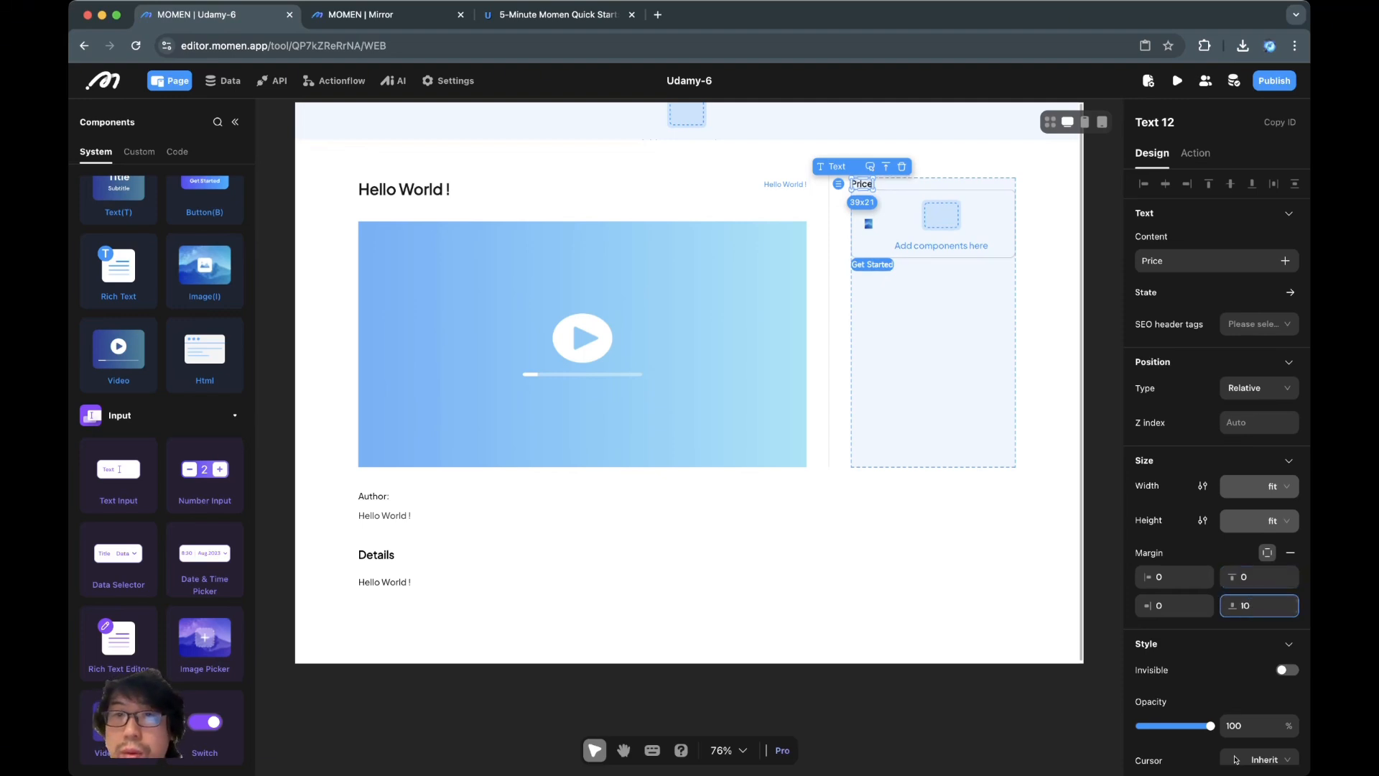
click(932, 528)
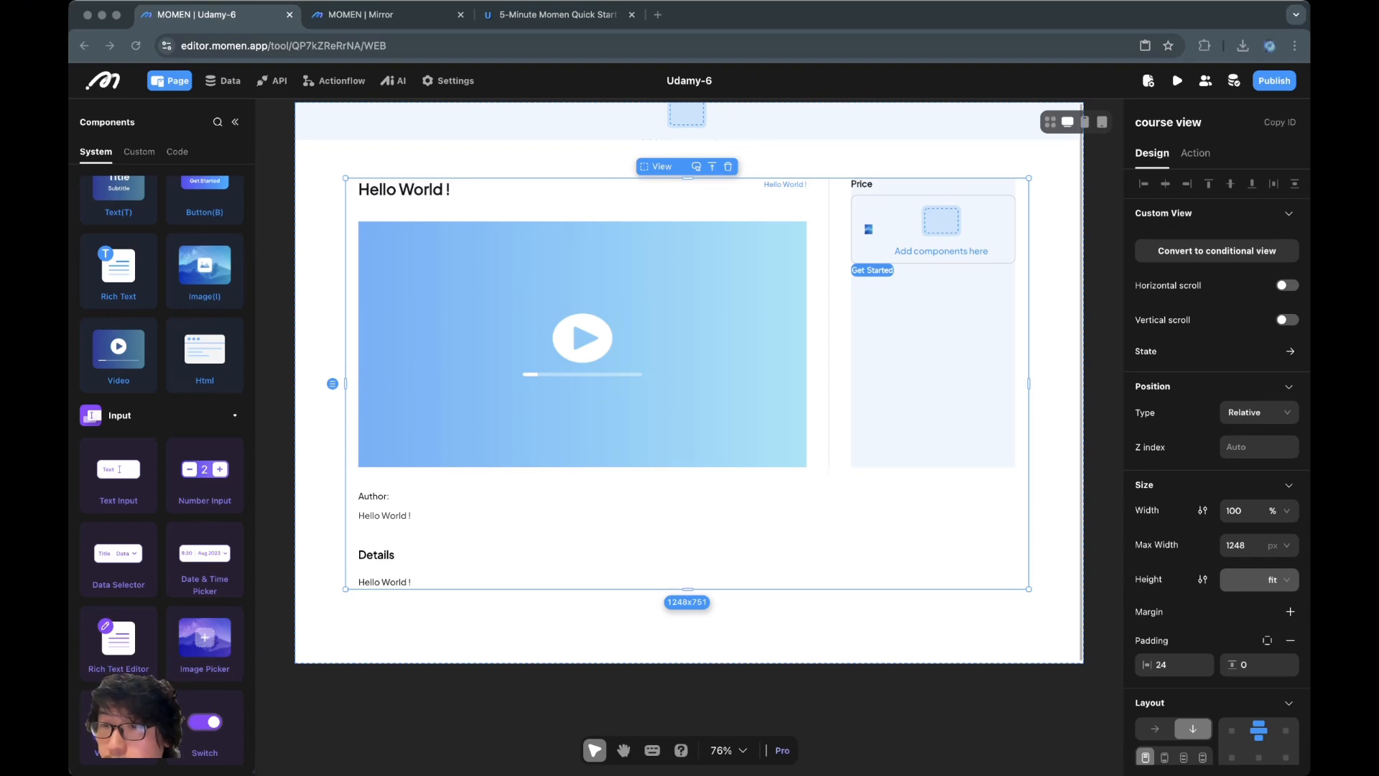
Add a Hello World ! text beside the card icon and paste a duplicate below it
click(861, 185)
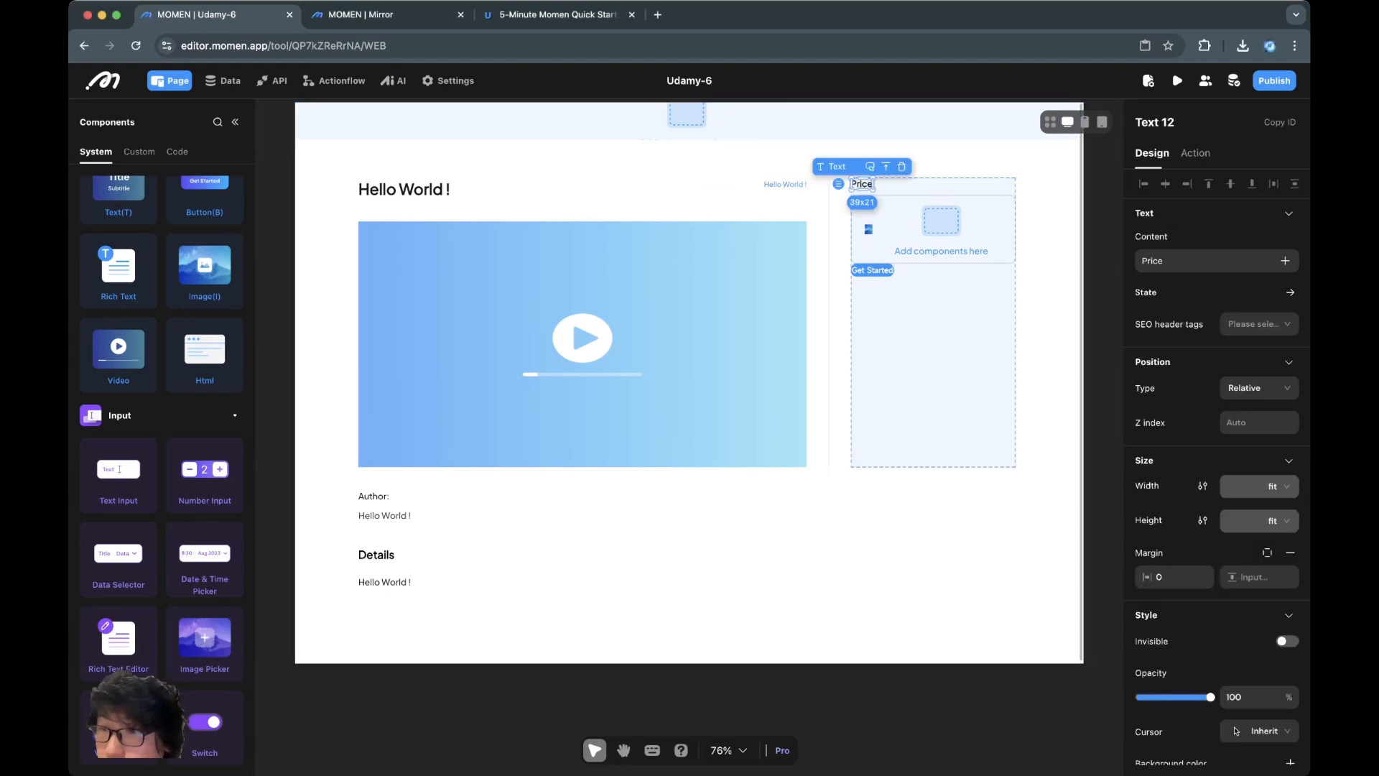
click(940, 524)
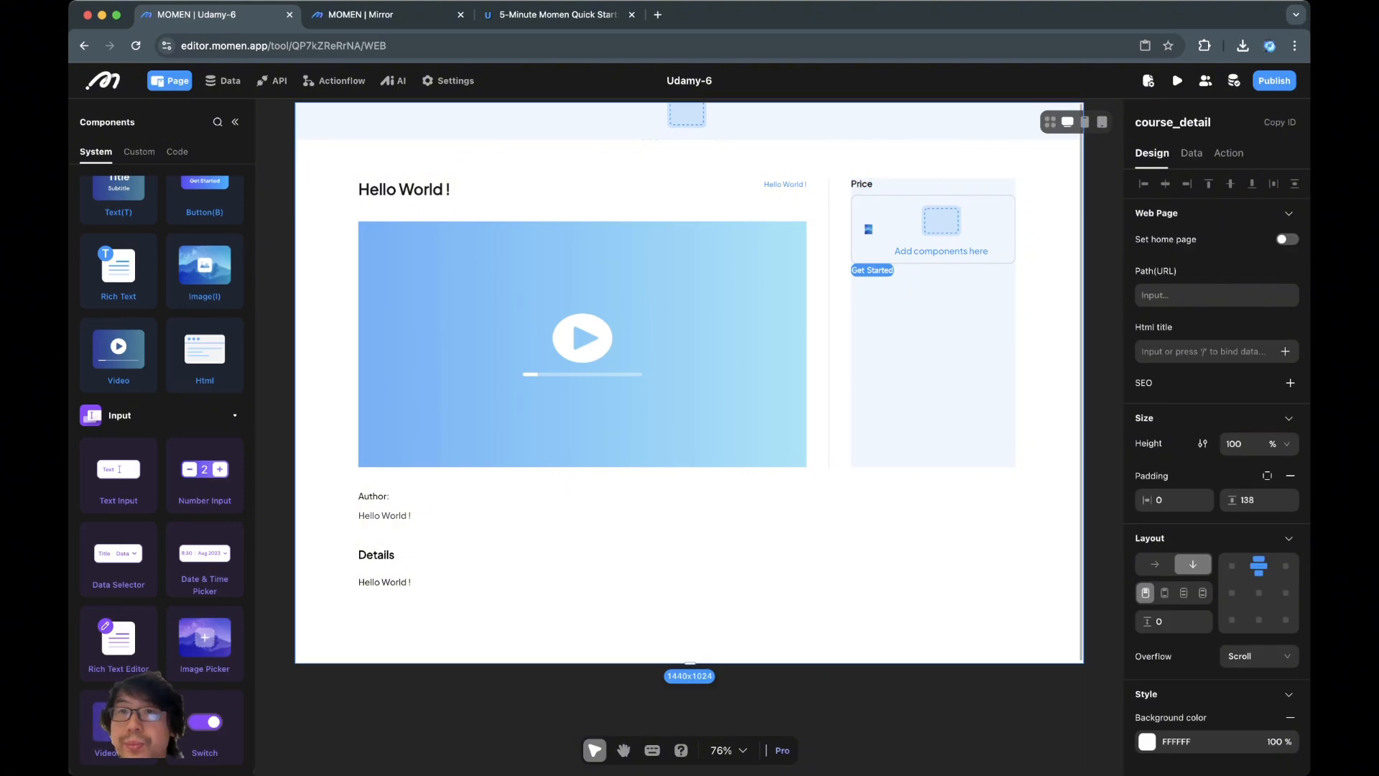
click(942, 231)
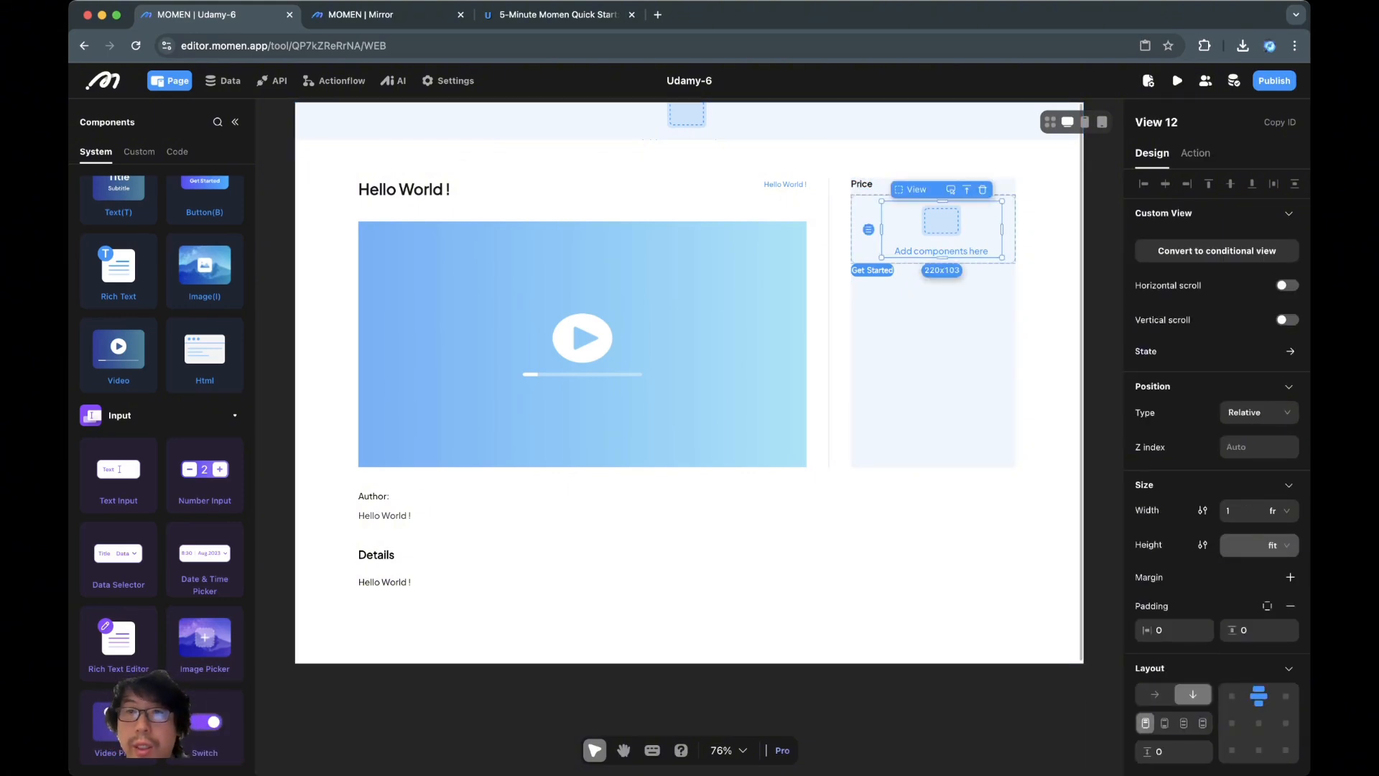
key(t)
click(940, 230)
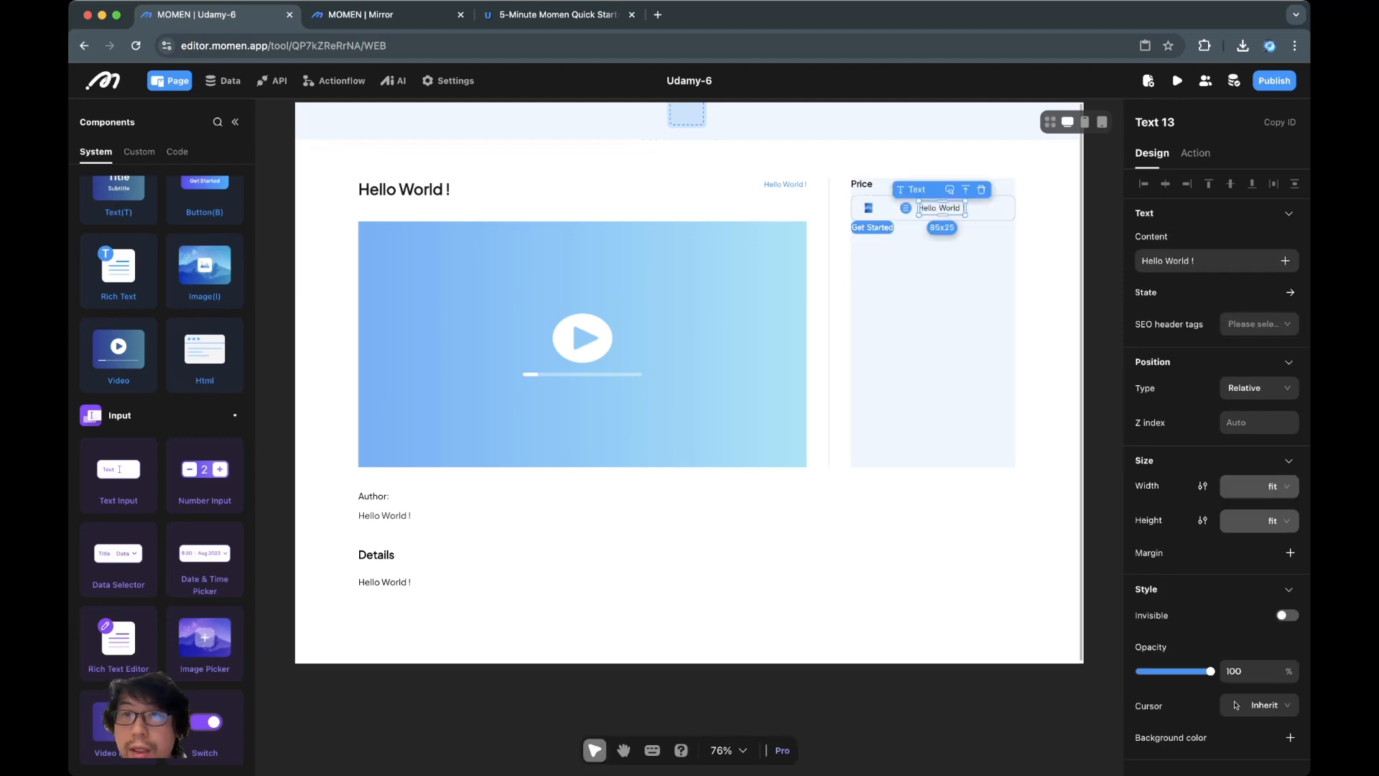
key(super+c)
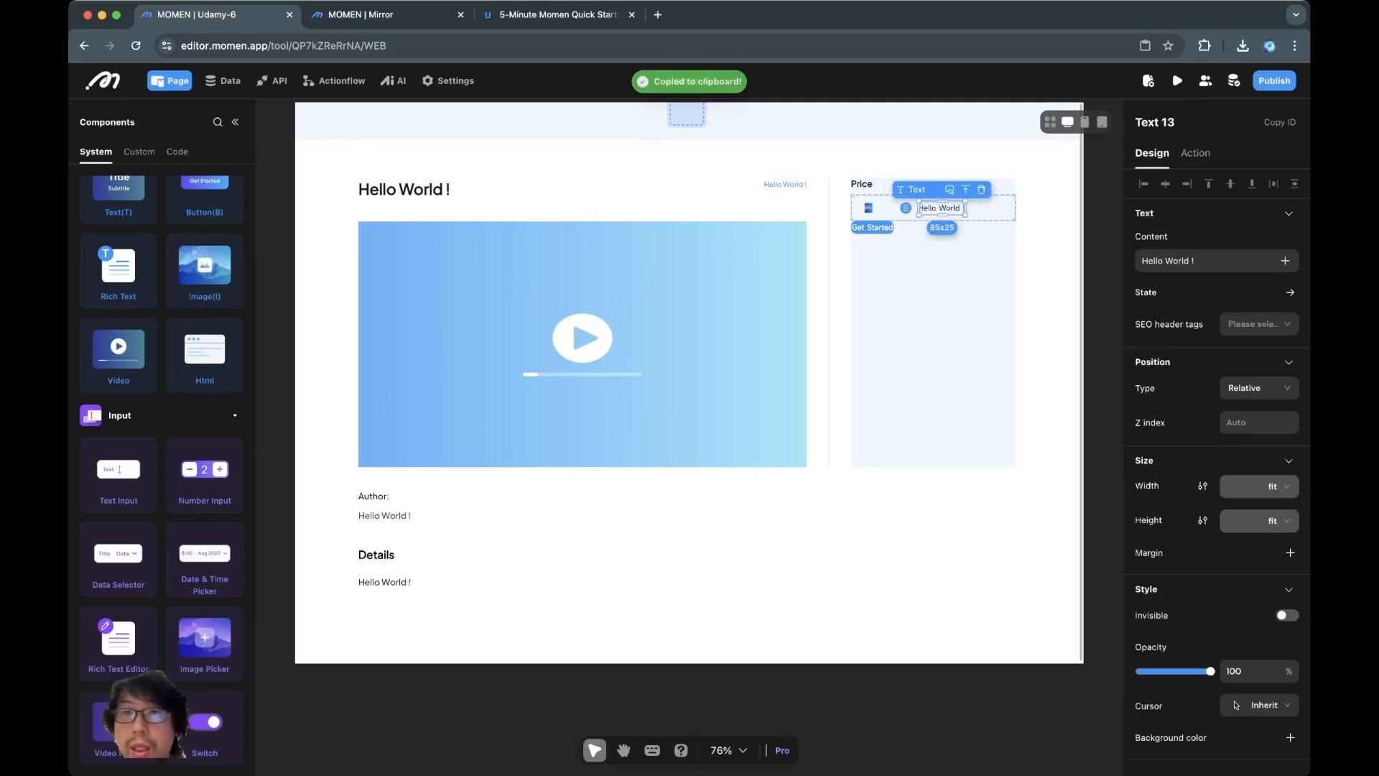
key(super+v)
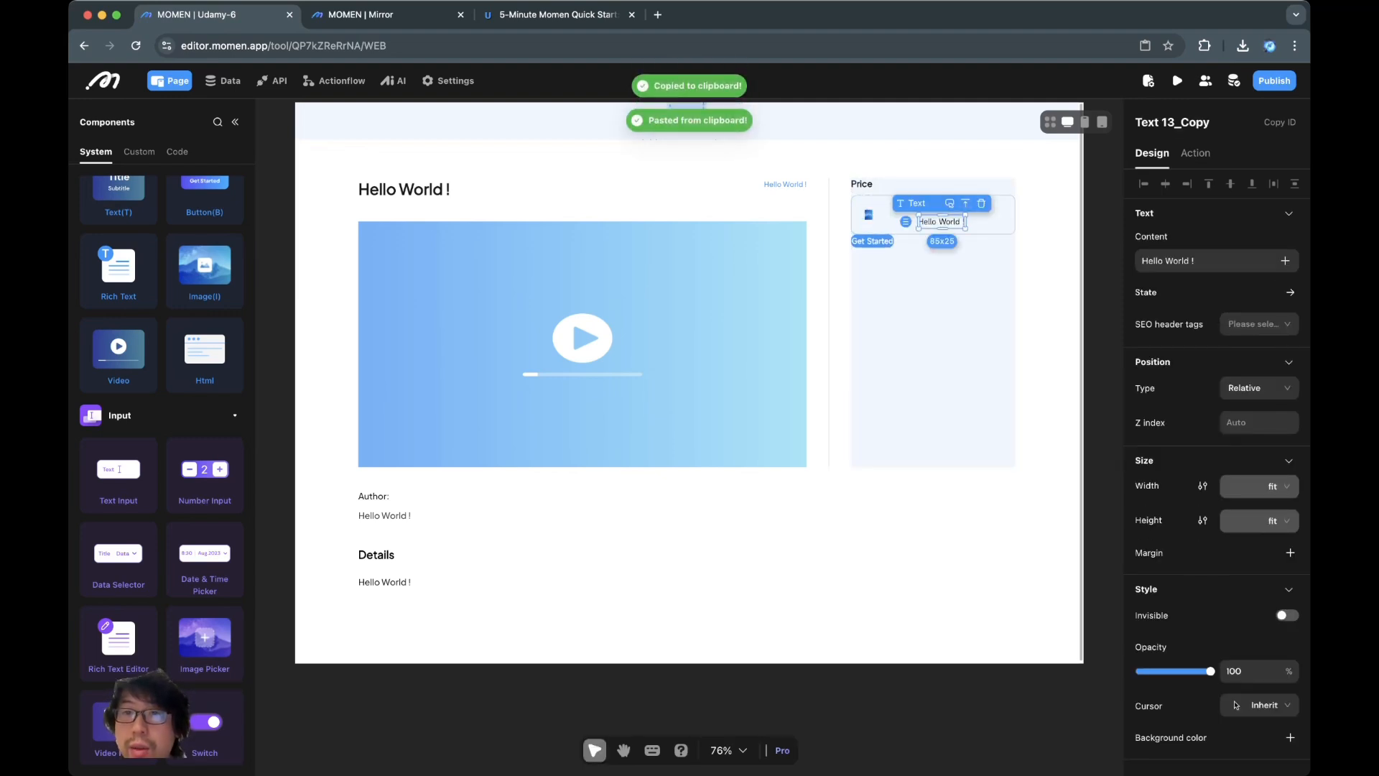
Align the two texts to the top-left of their container
click(1024, 215)
click(985, 216)
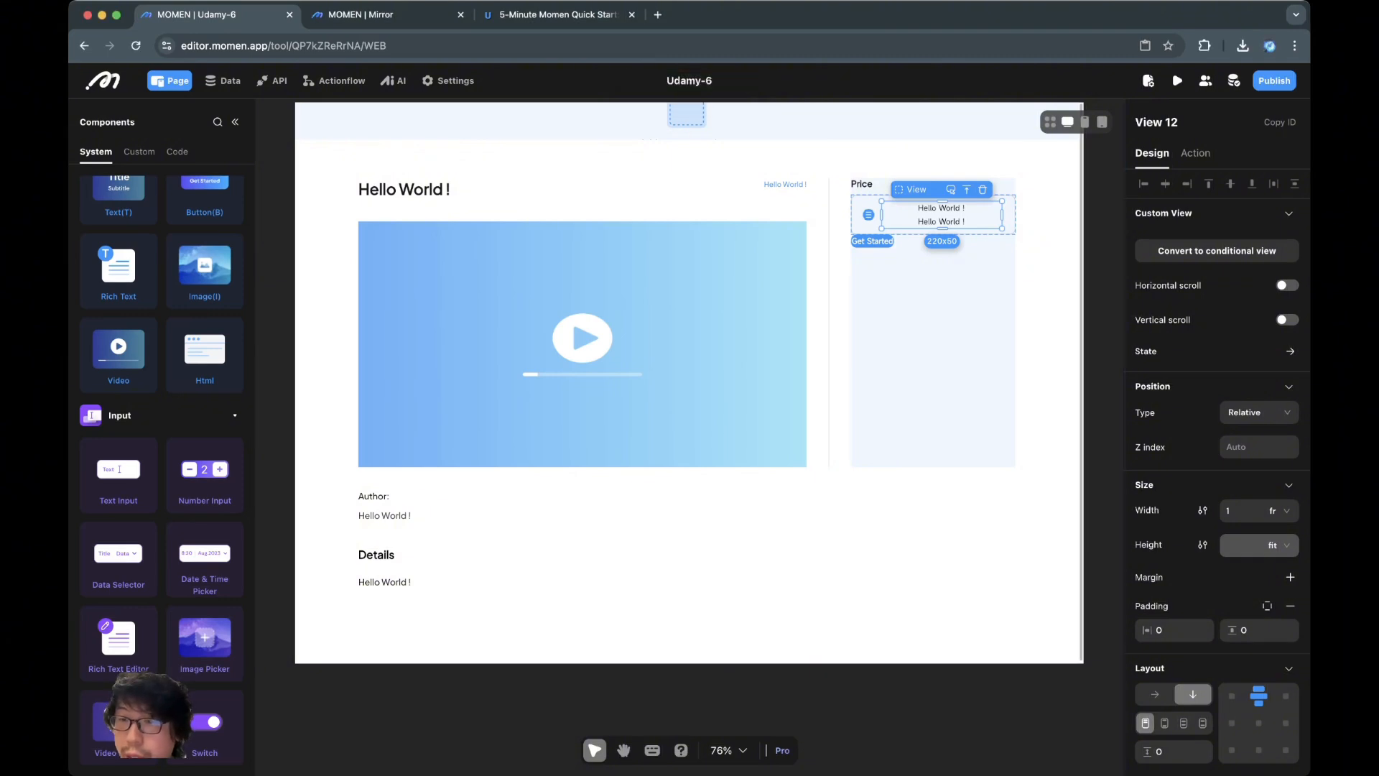
click(1229, 695)
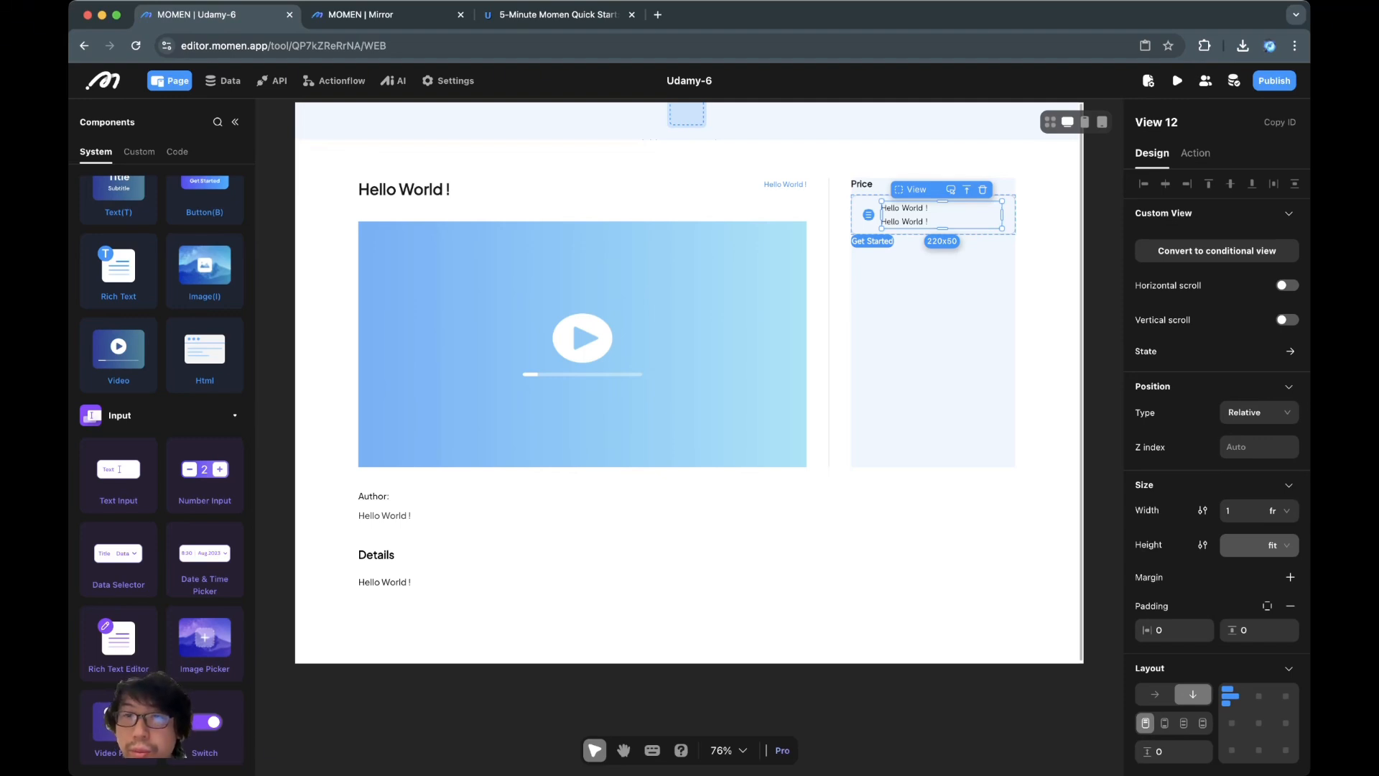
click(933, 560)
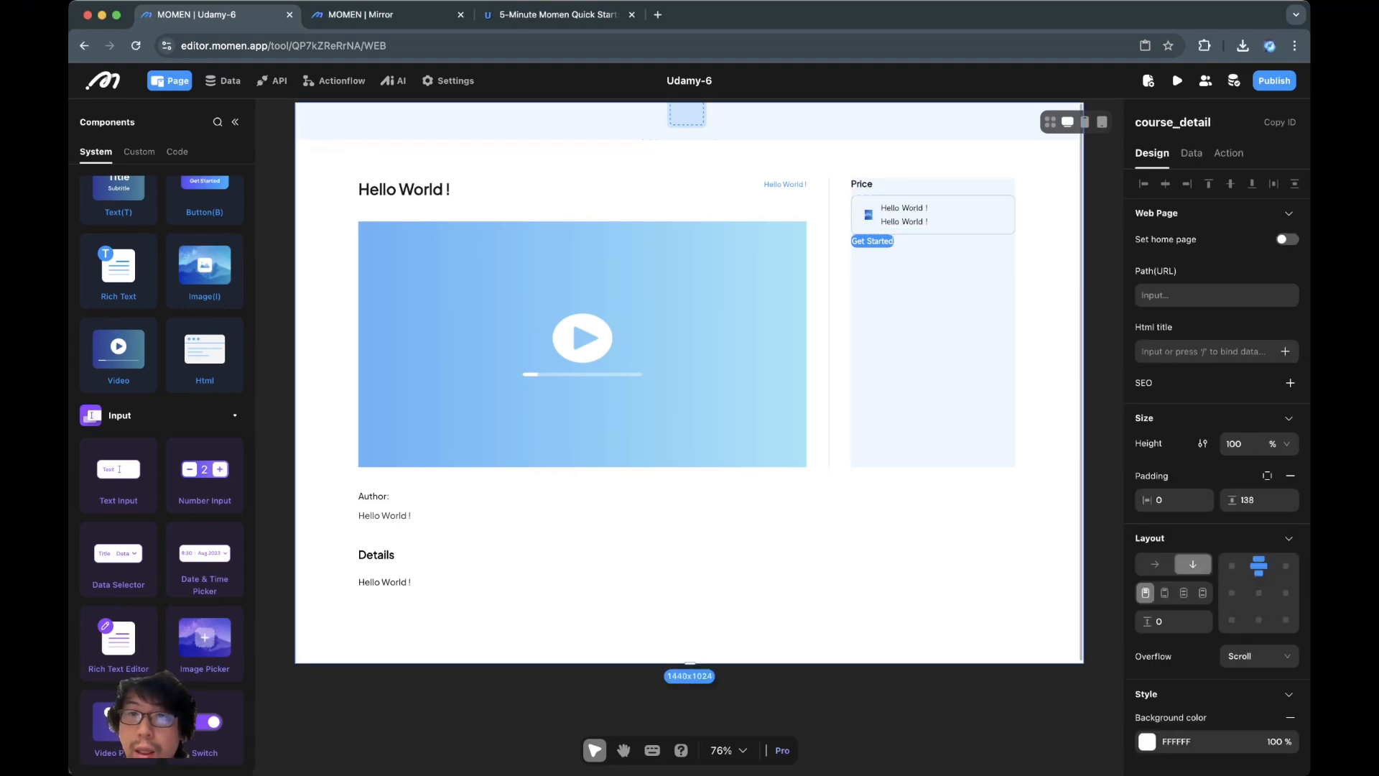
Rename the first Hello World ! text layer to 'Price'
click(903, 208)
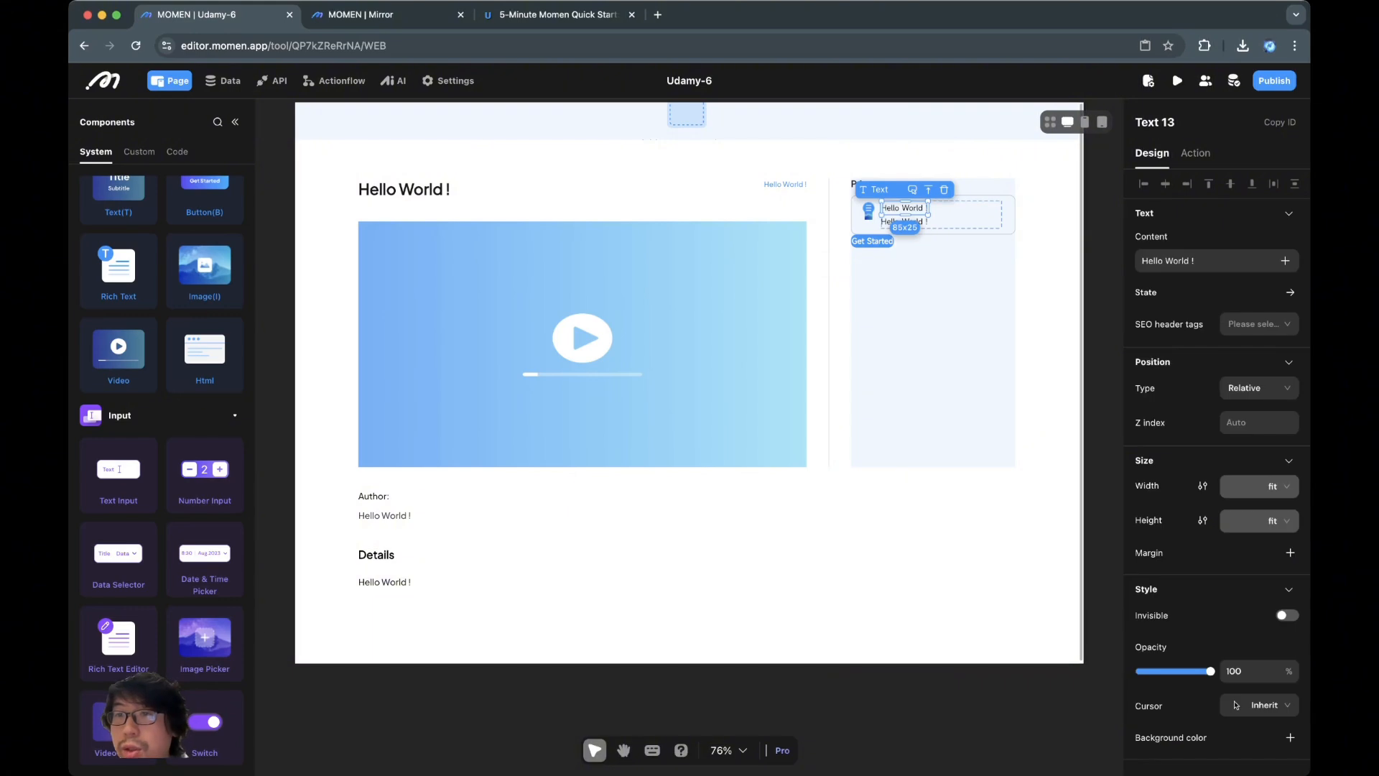
click(1214, 261)
key(super+a)
click(1161, 122)
key(super+a)
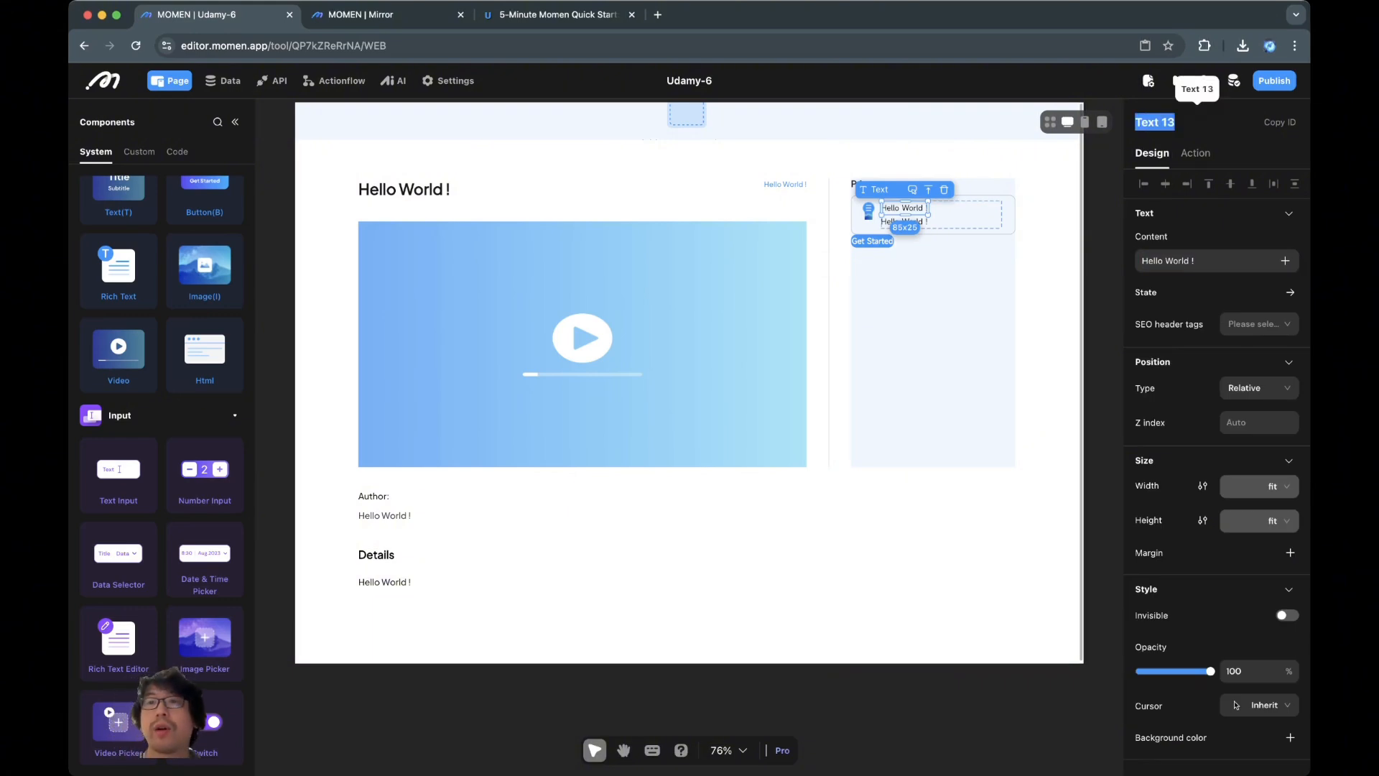
text(tit)
key(BackSpace)
key(BackSpace)
key(BackSpace)
text(Price)
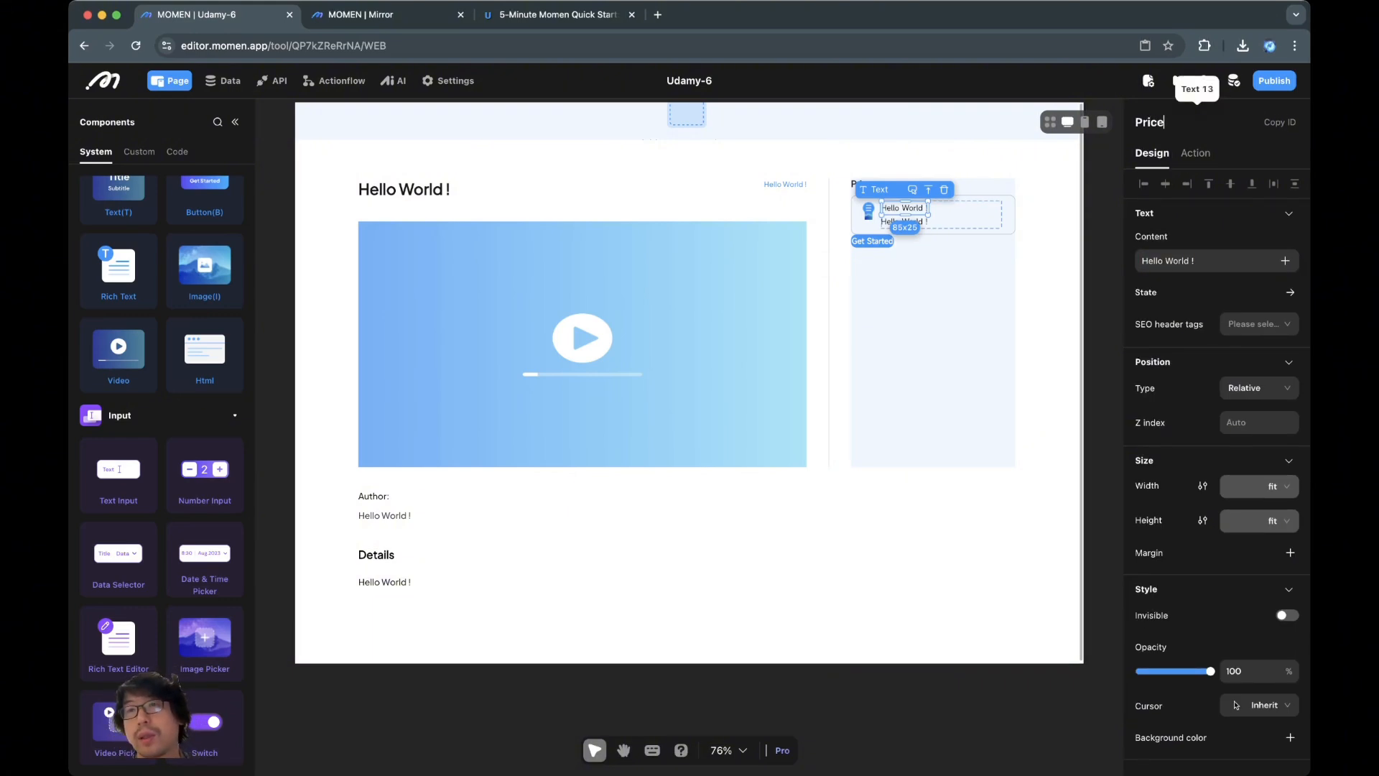
click(1047, 208)
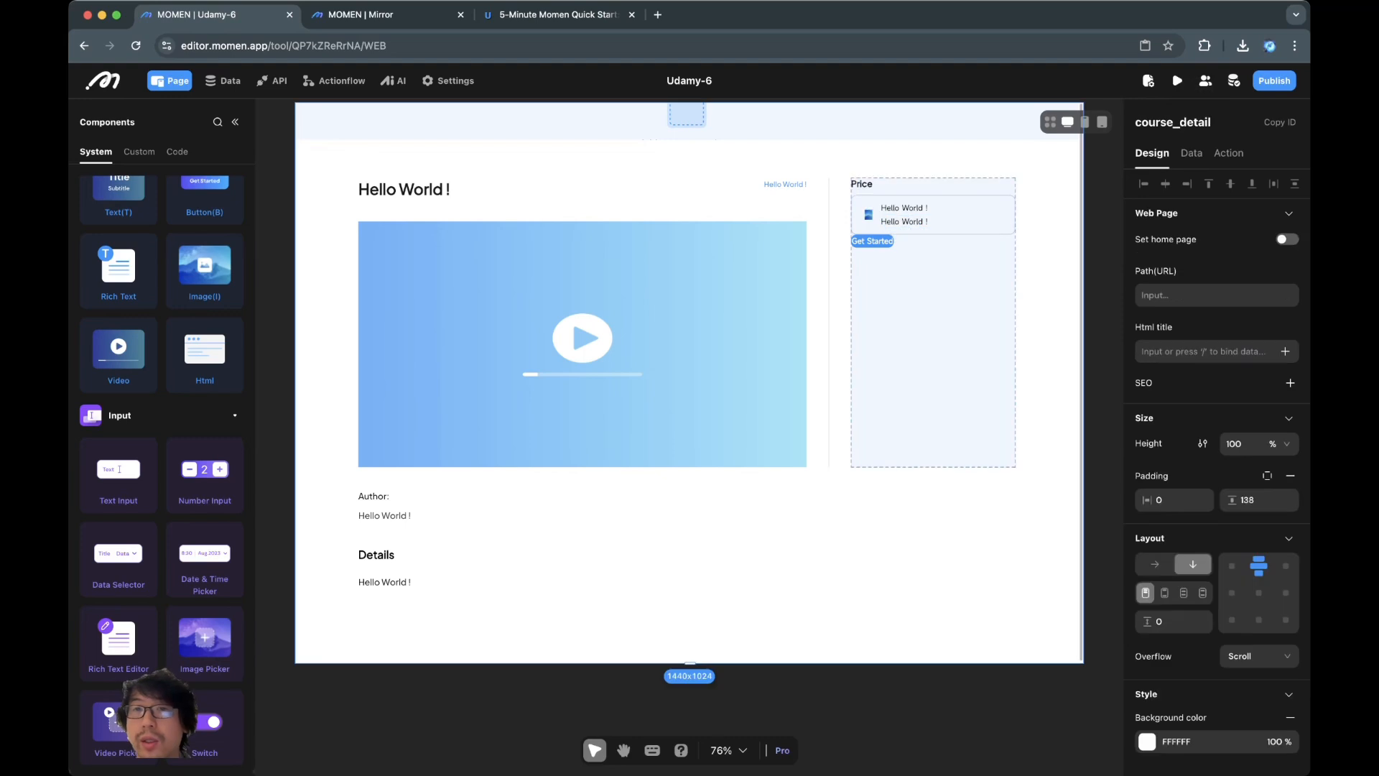
Rename the Price heading layer to 'price label'
click(862, 184)
click(1196, 123)
key(super+a)
text(pr)
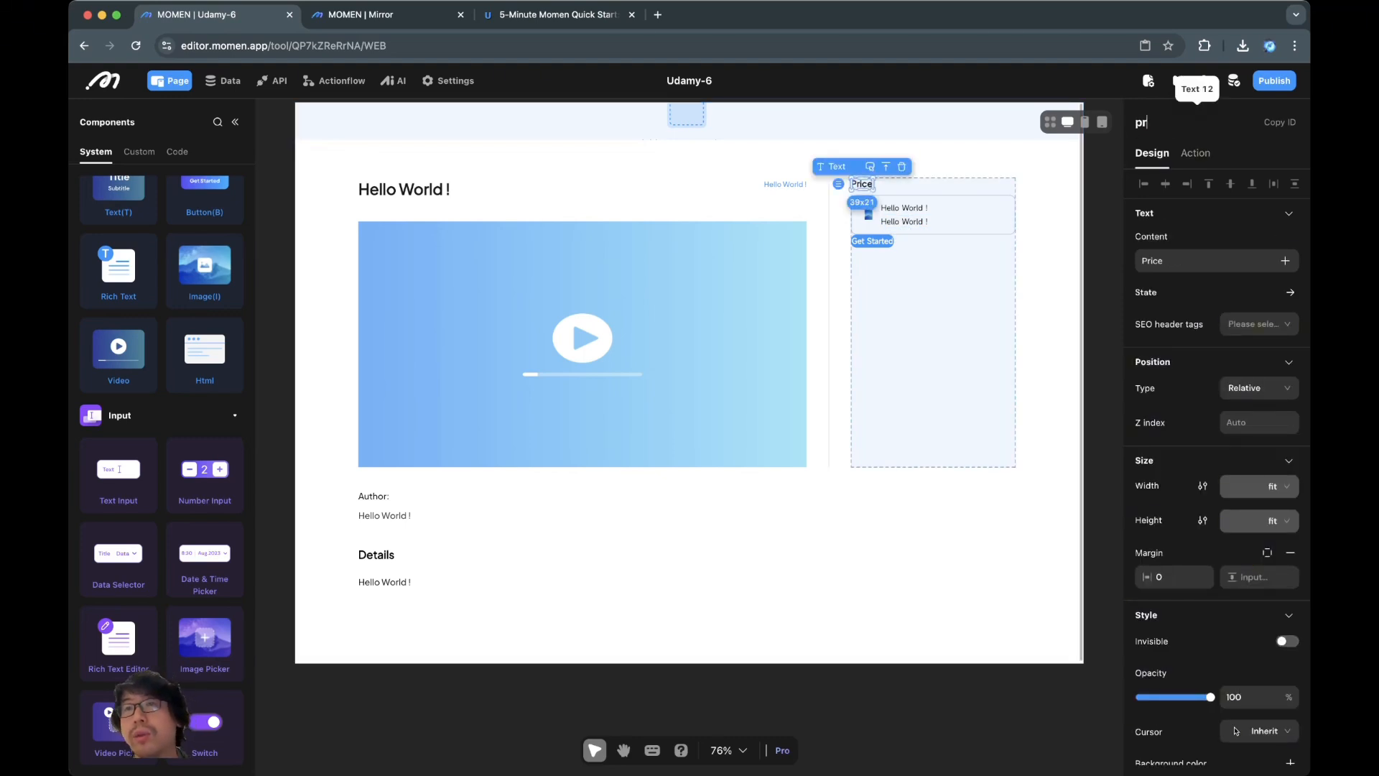
text(ice label)
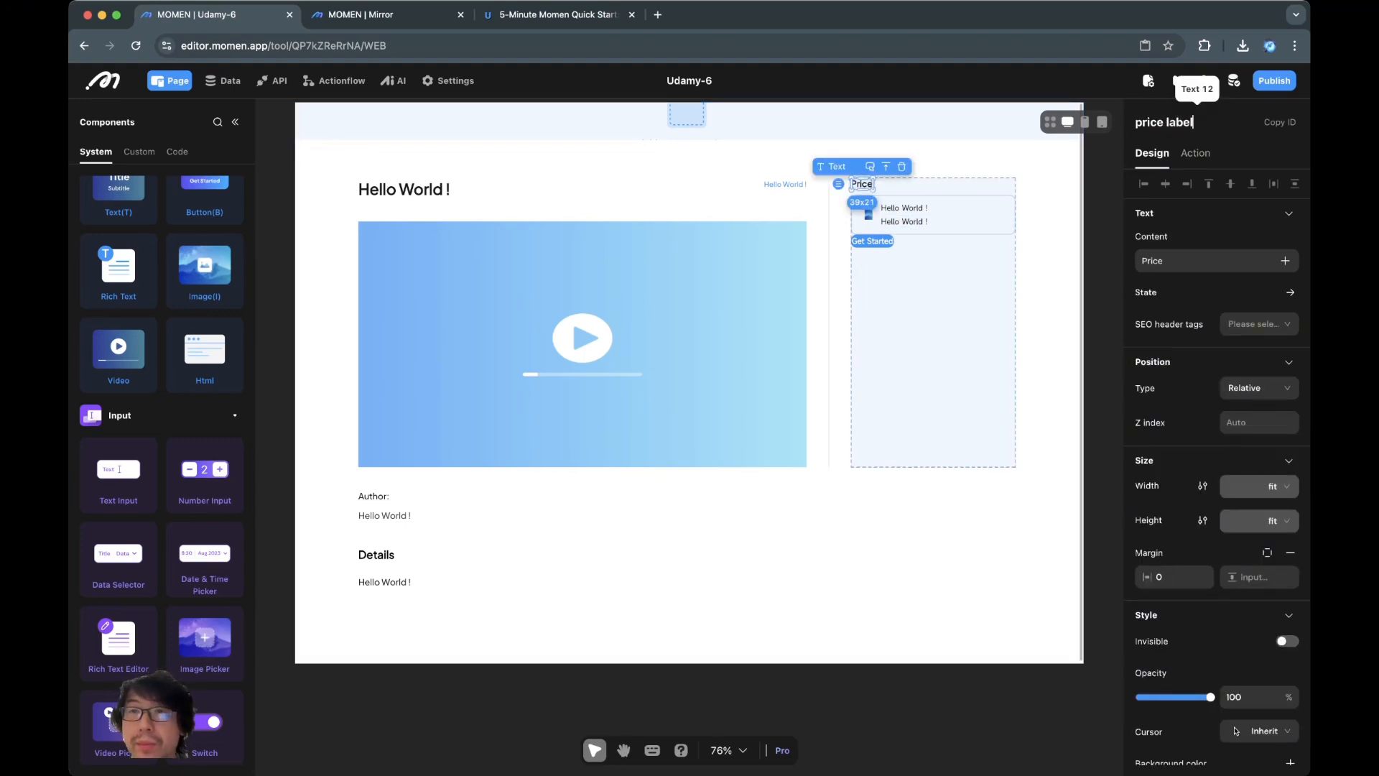
click(963, 215)
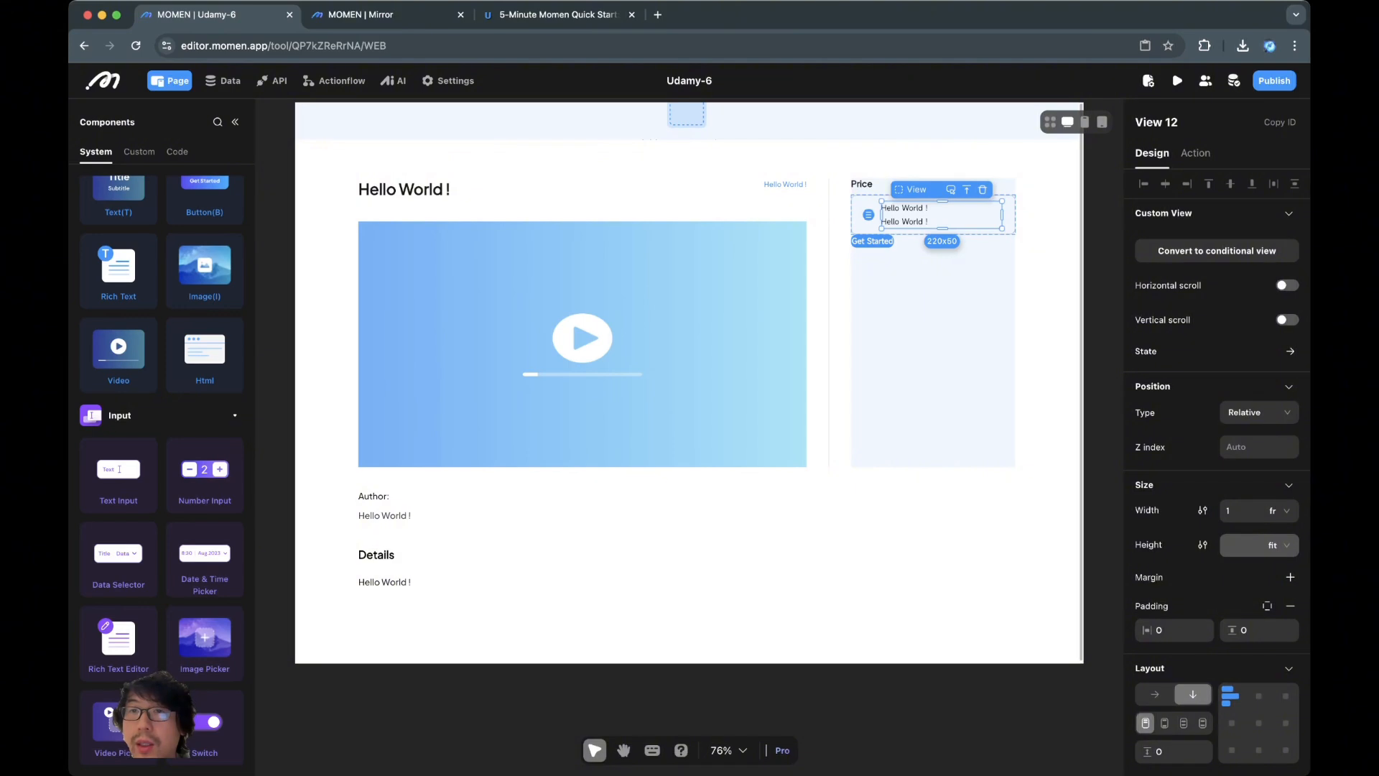
Rename the card to 'price tag' and the second text to 'duration'
click(967, 190)
double_click(1170, 122)
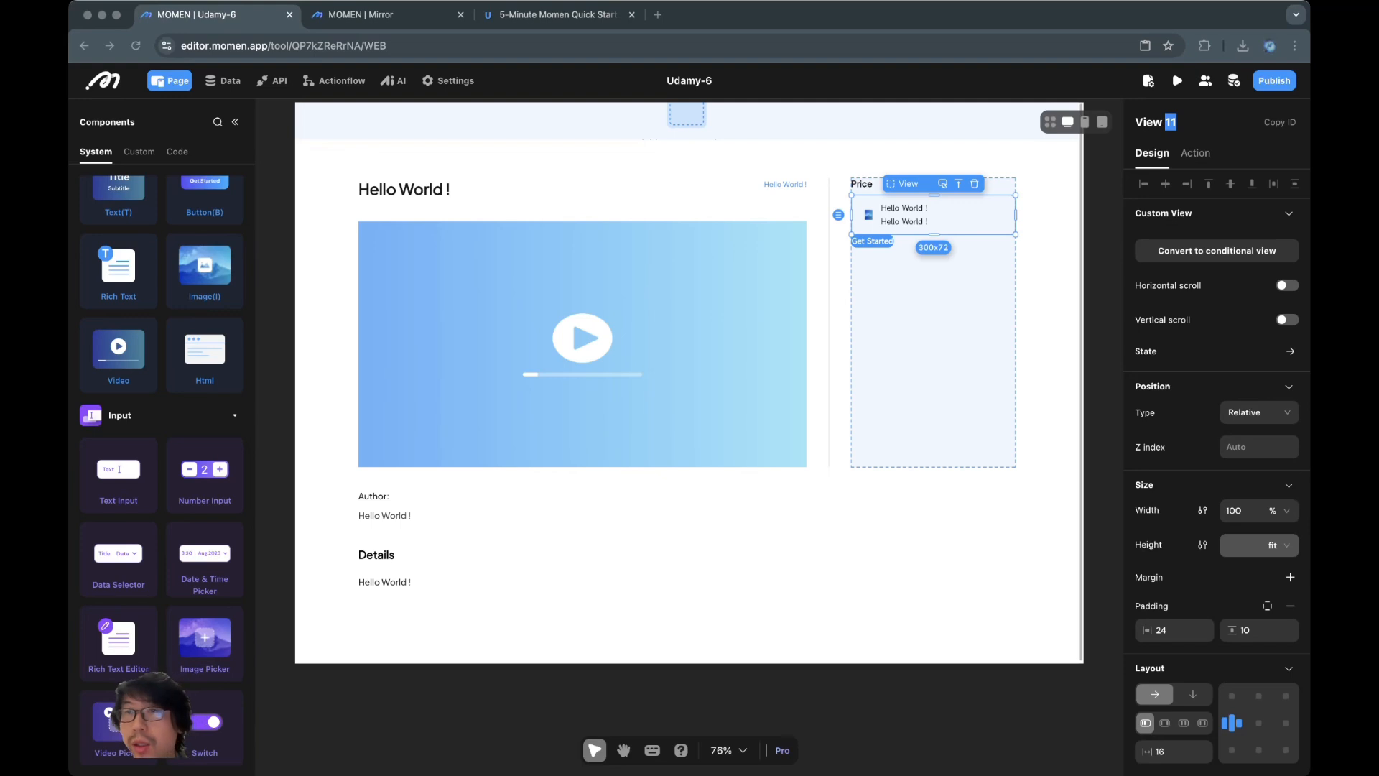
triple_click(1170, 122)
triple_click(1171, 122)
text(pr)
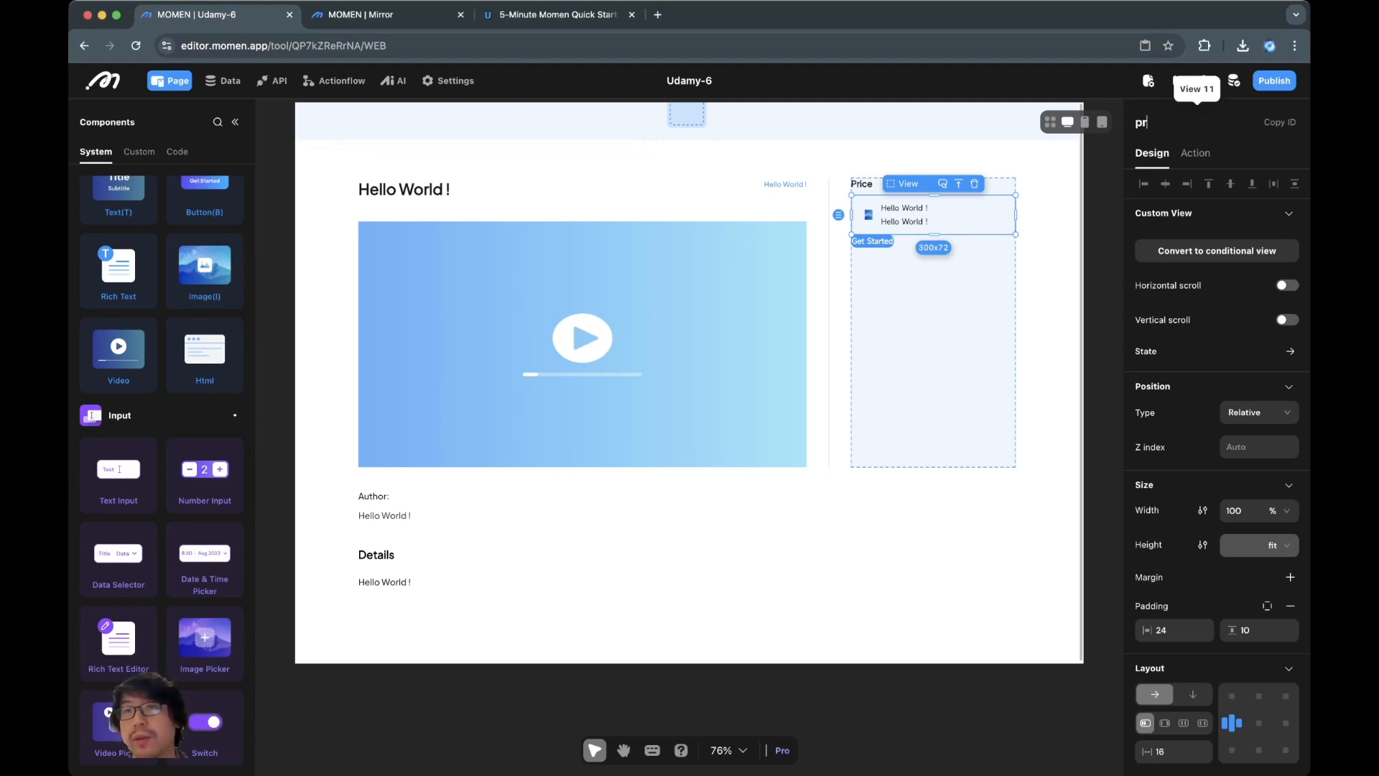
text(ice tag)
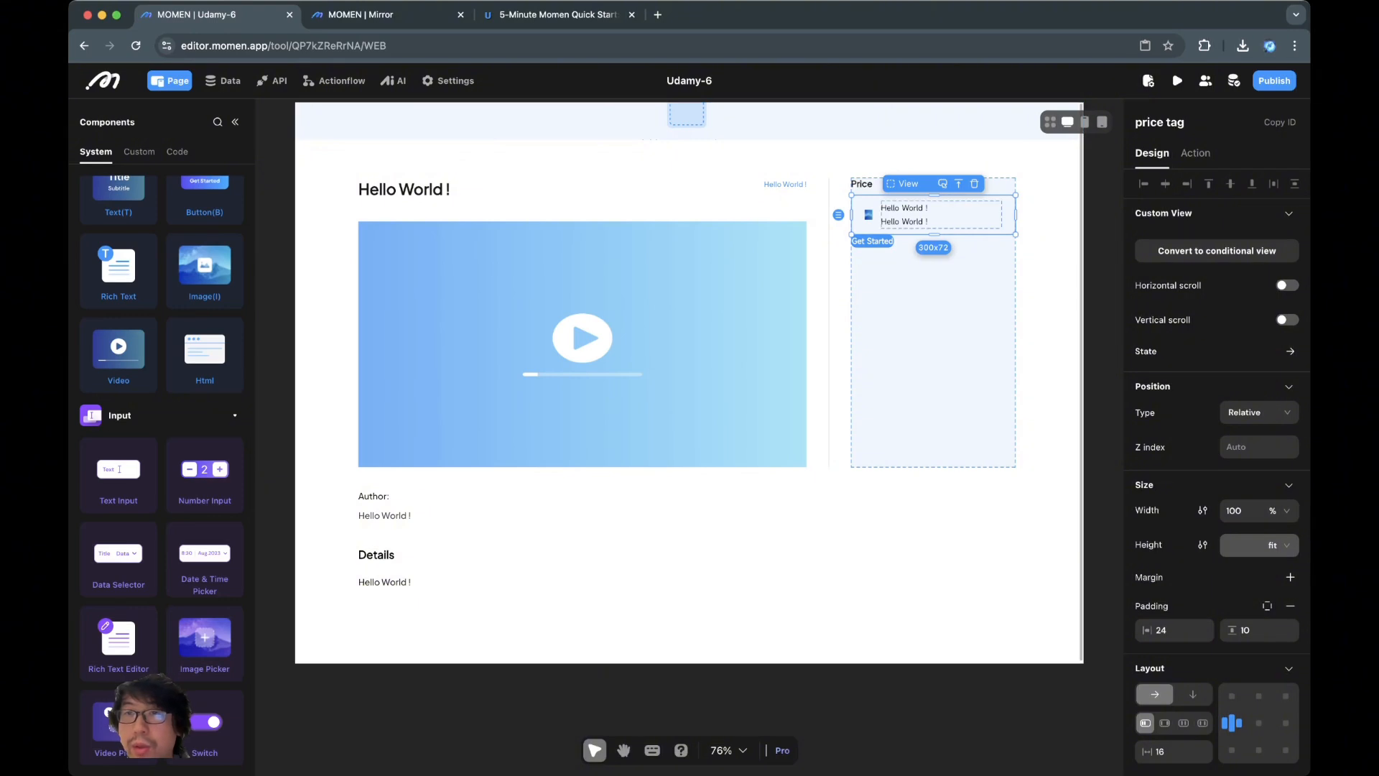
click(904, 222)
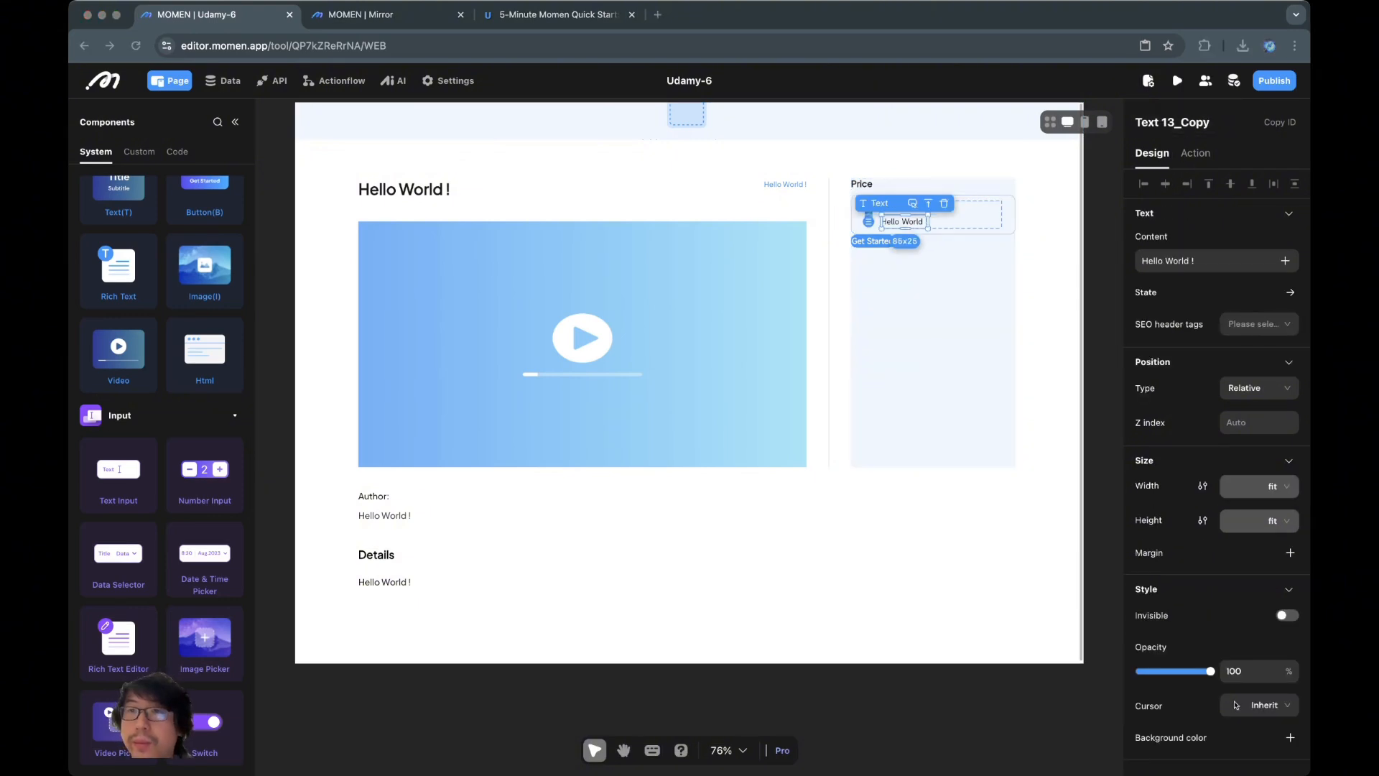
triple_click(1205, 122)
text(duration)
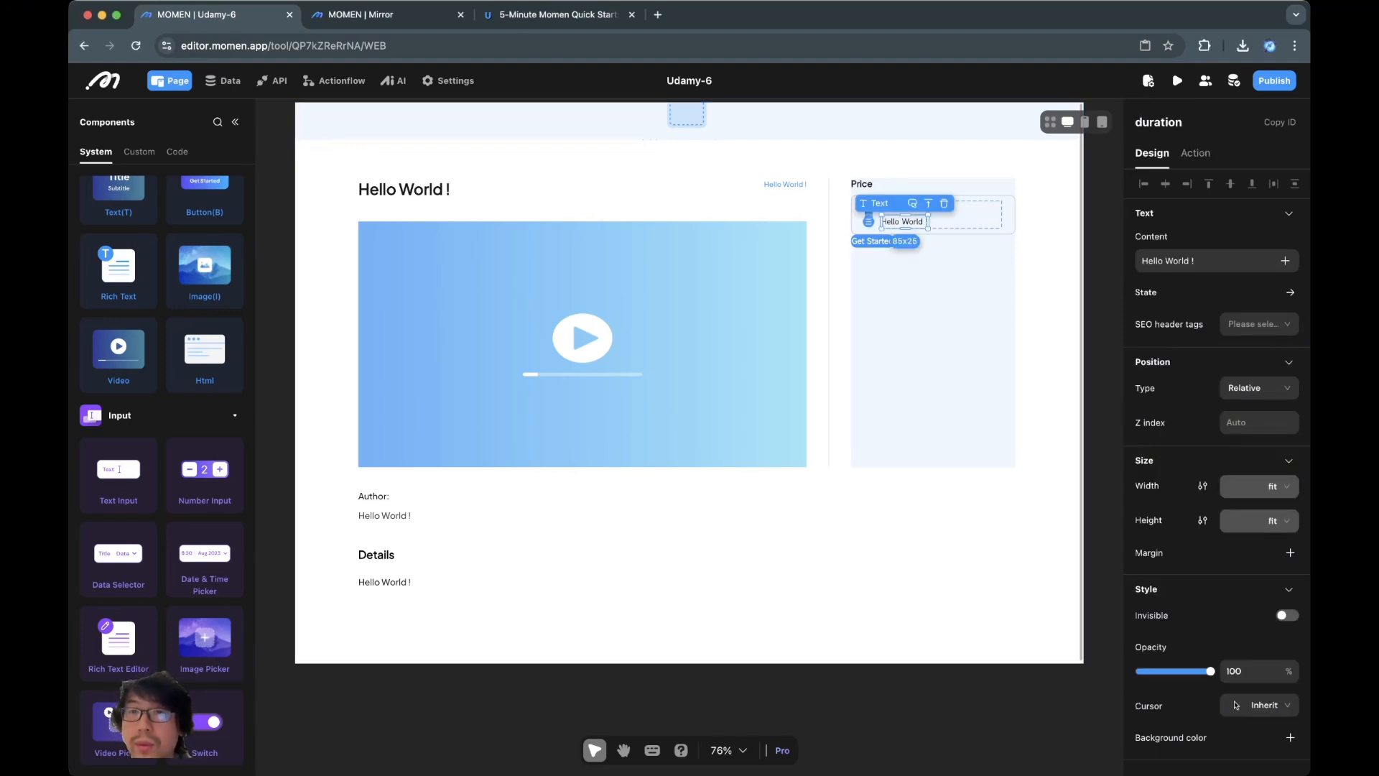
Change the first card text's content to '$'
click(964, 217)
click(903, 209)
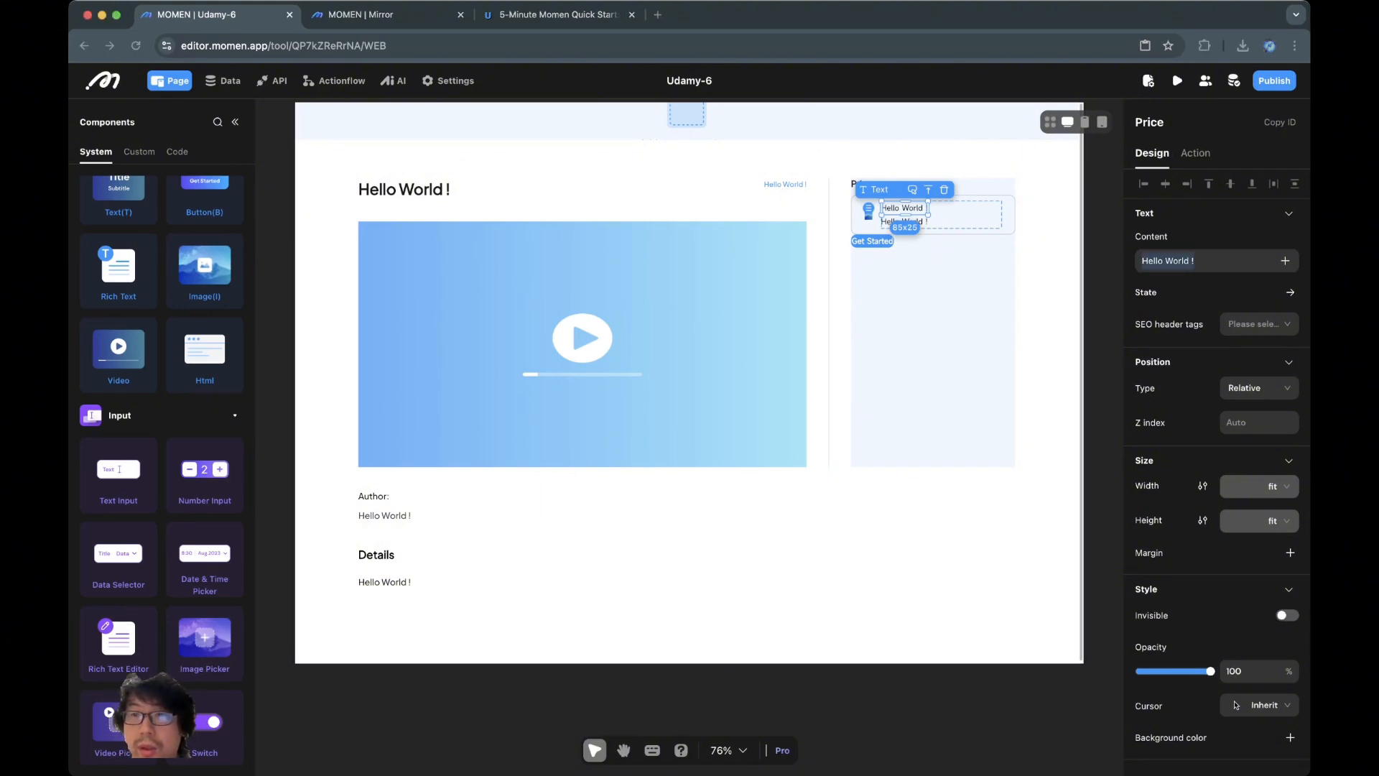
click(1207, 261)
key(ctrl+a)
text($)
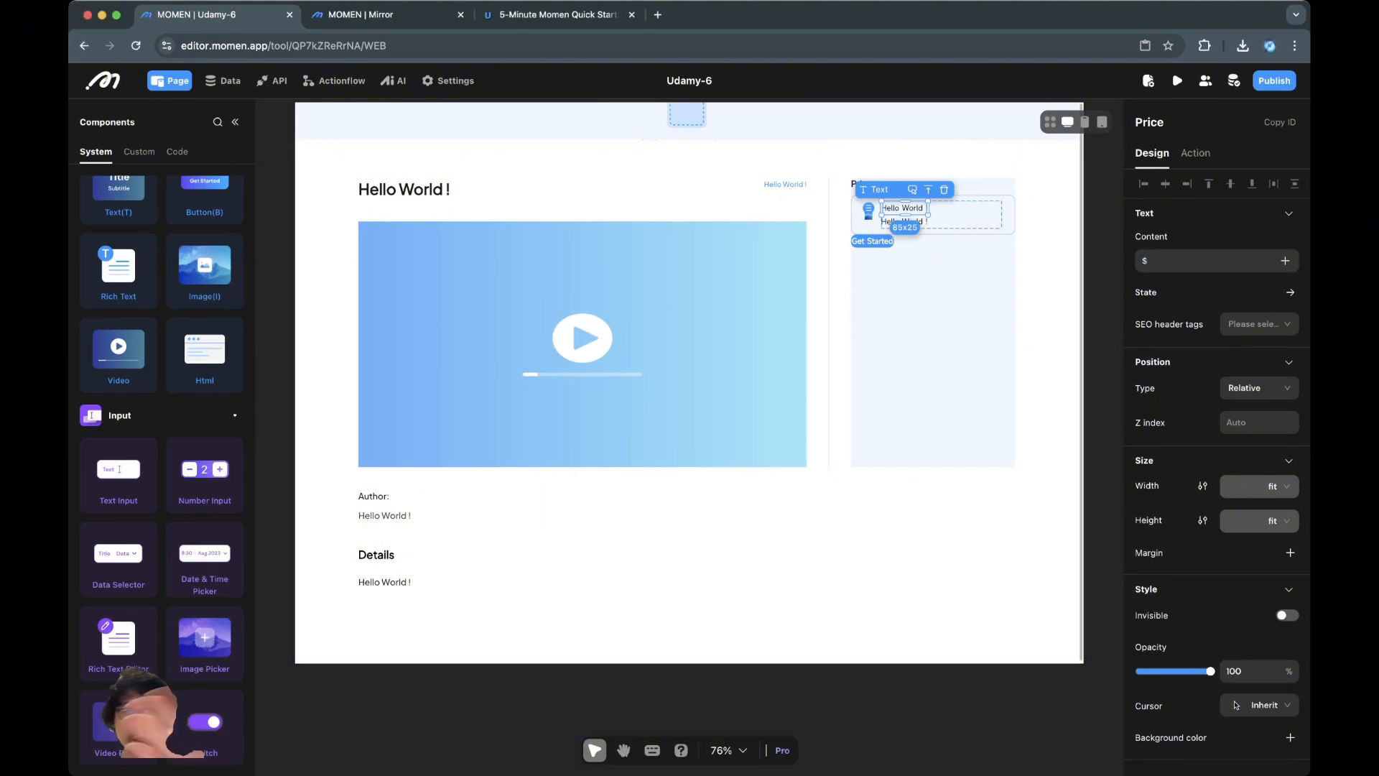
click(1048, 273)
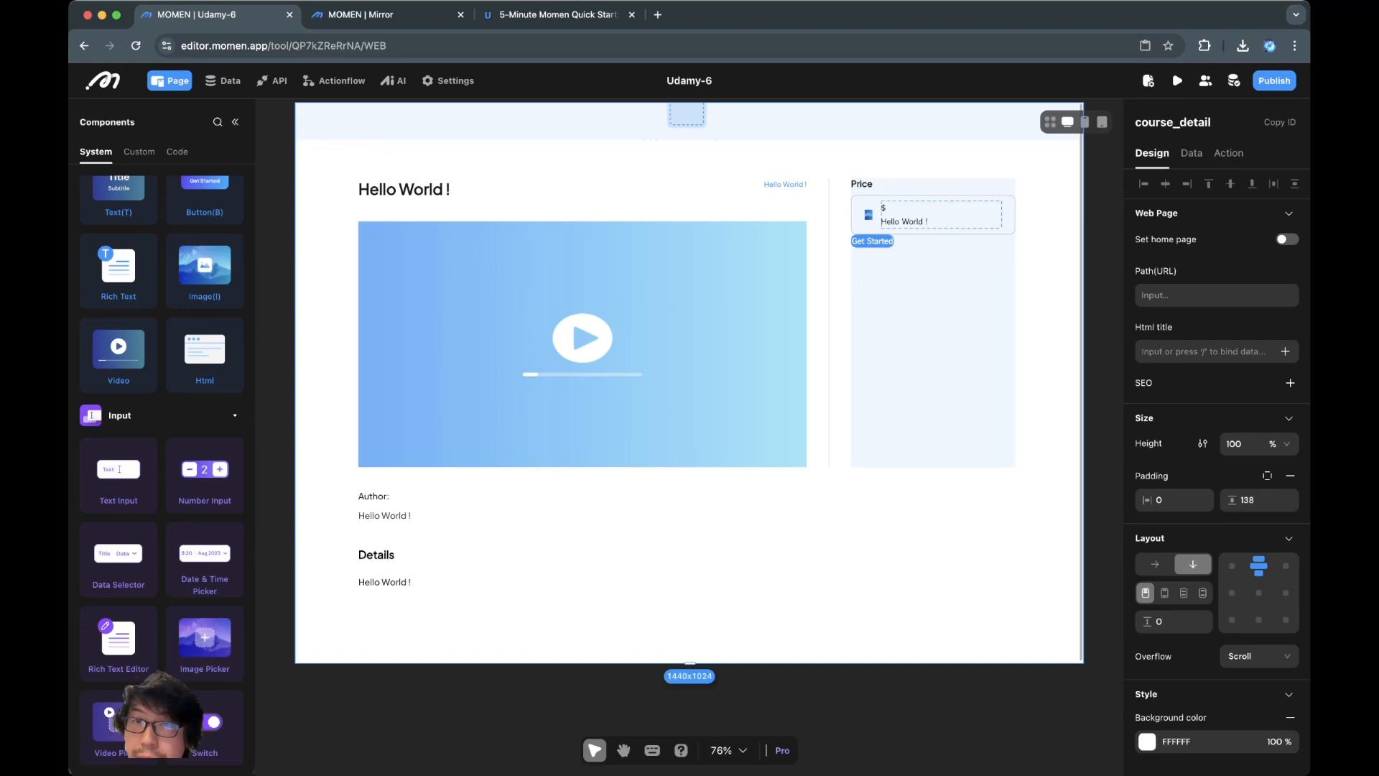
Set the $ text colour to 18181B
click(884, 208)
scroll(1203, 520, down, 4)
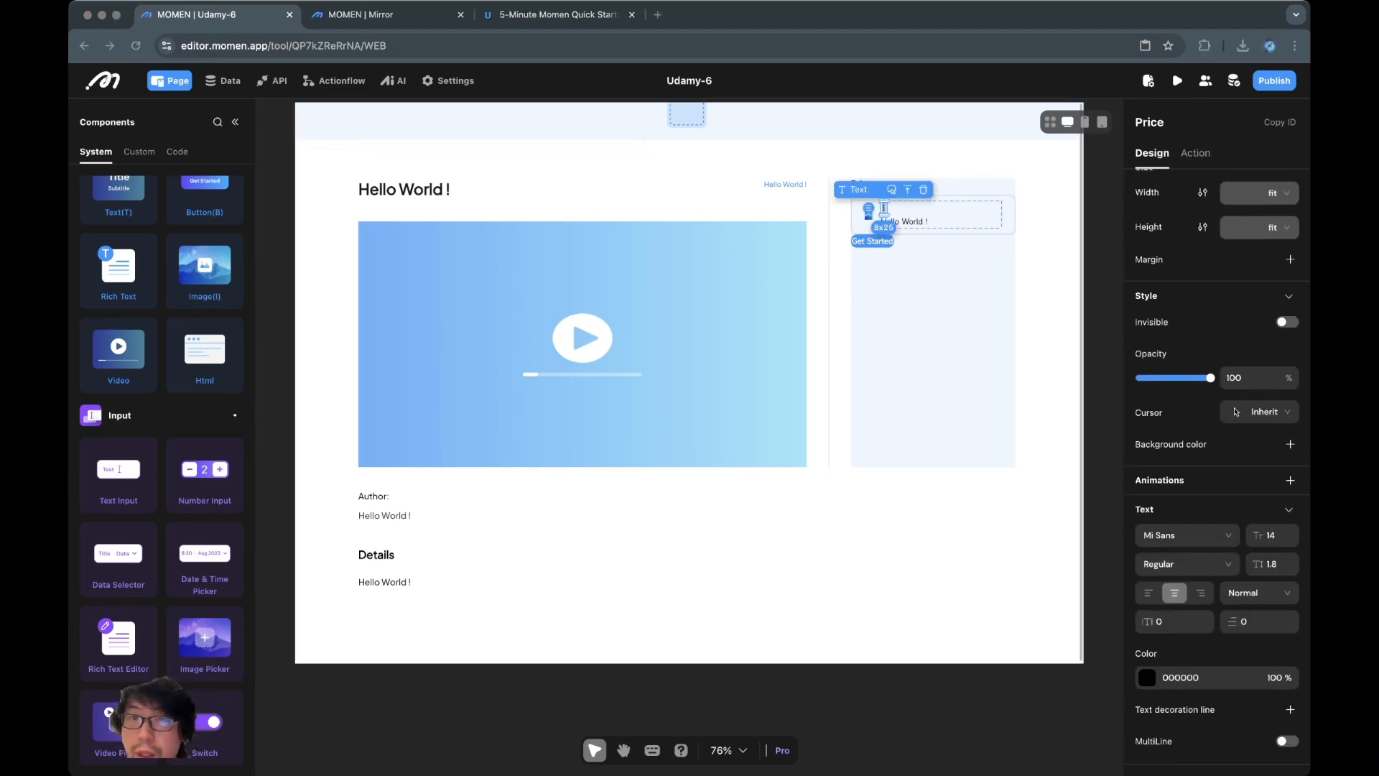
click(1180, 677)
click(1147, 677)
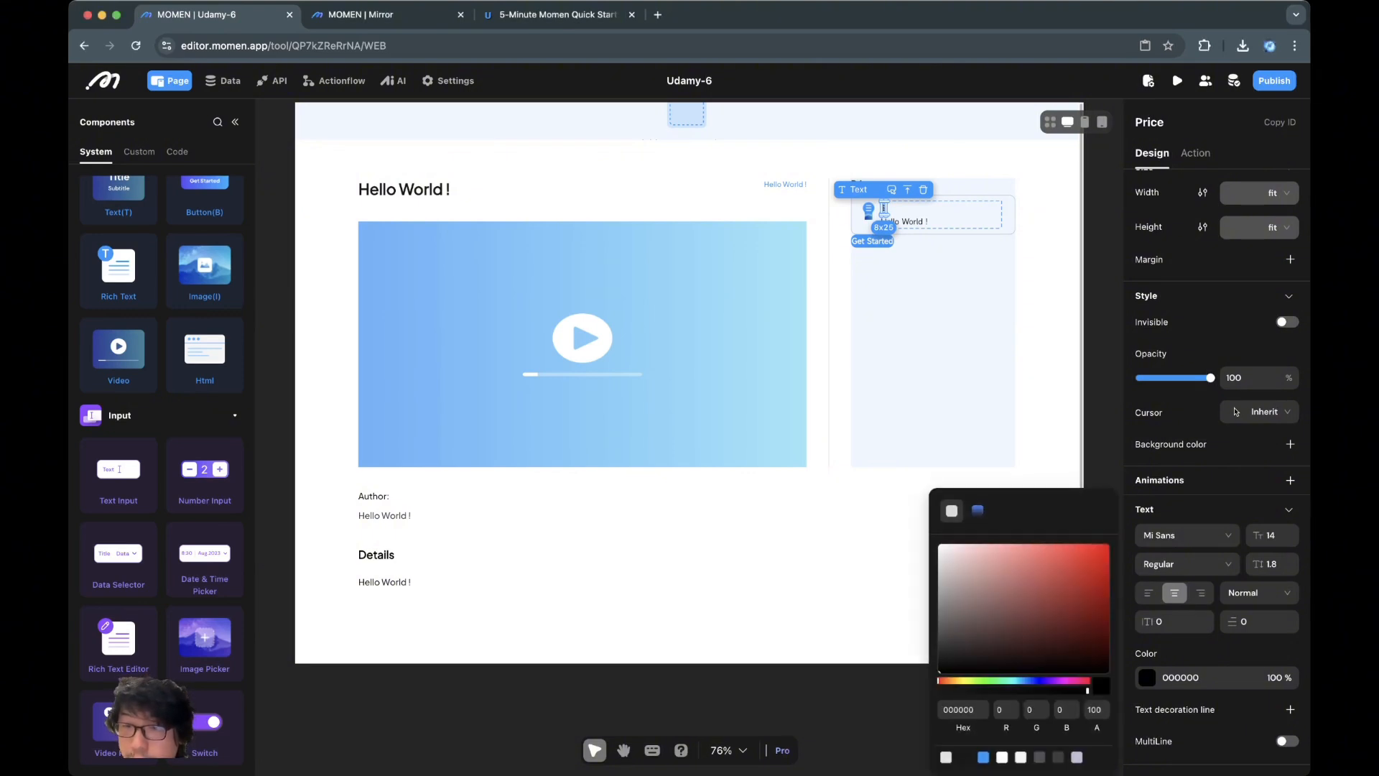
click(964, 757)
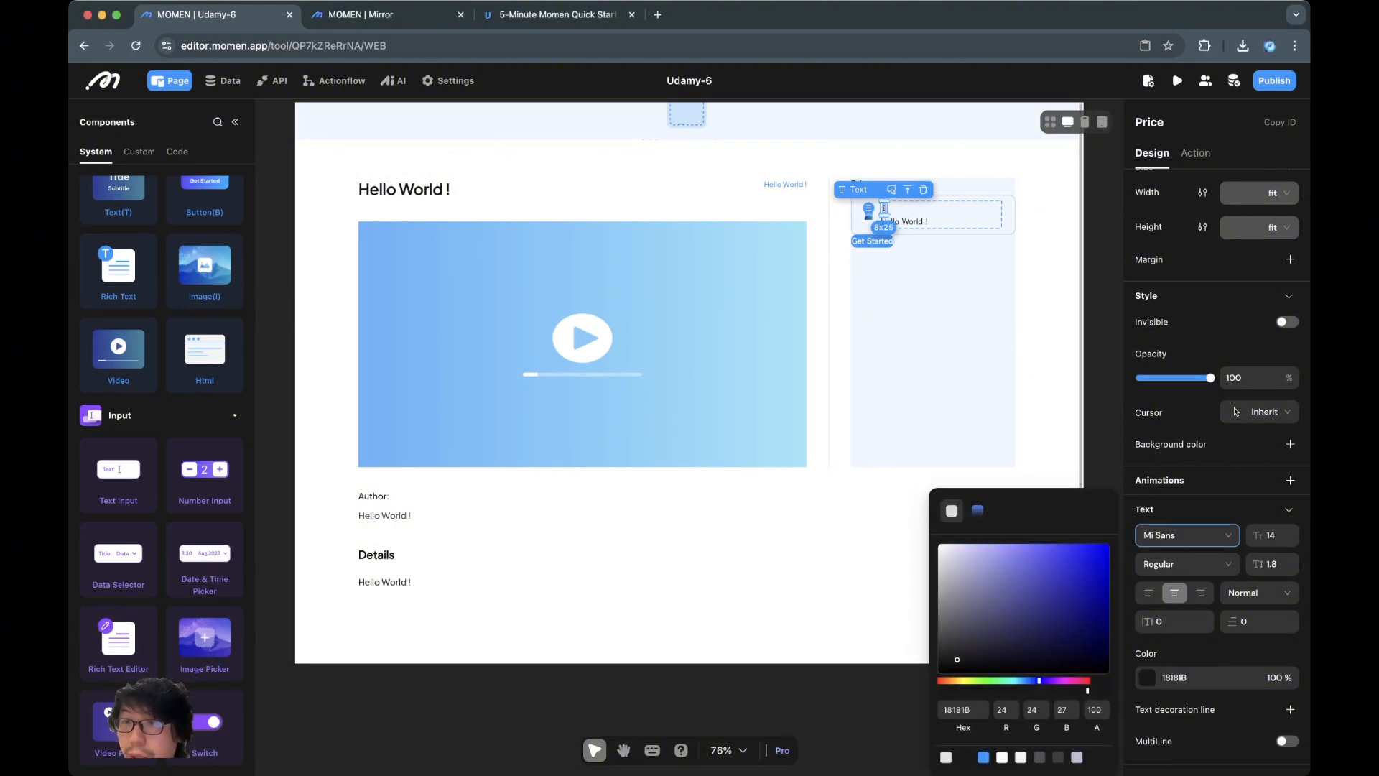
Style the $ text as Plus Jakarta Sans, size 16, Bold, line height 1.6
click(1187, 535)
click(1184, 587)
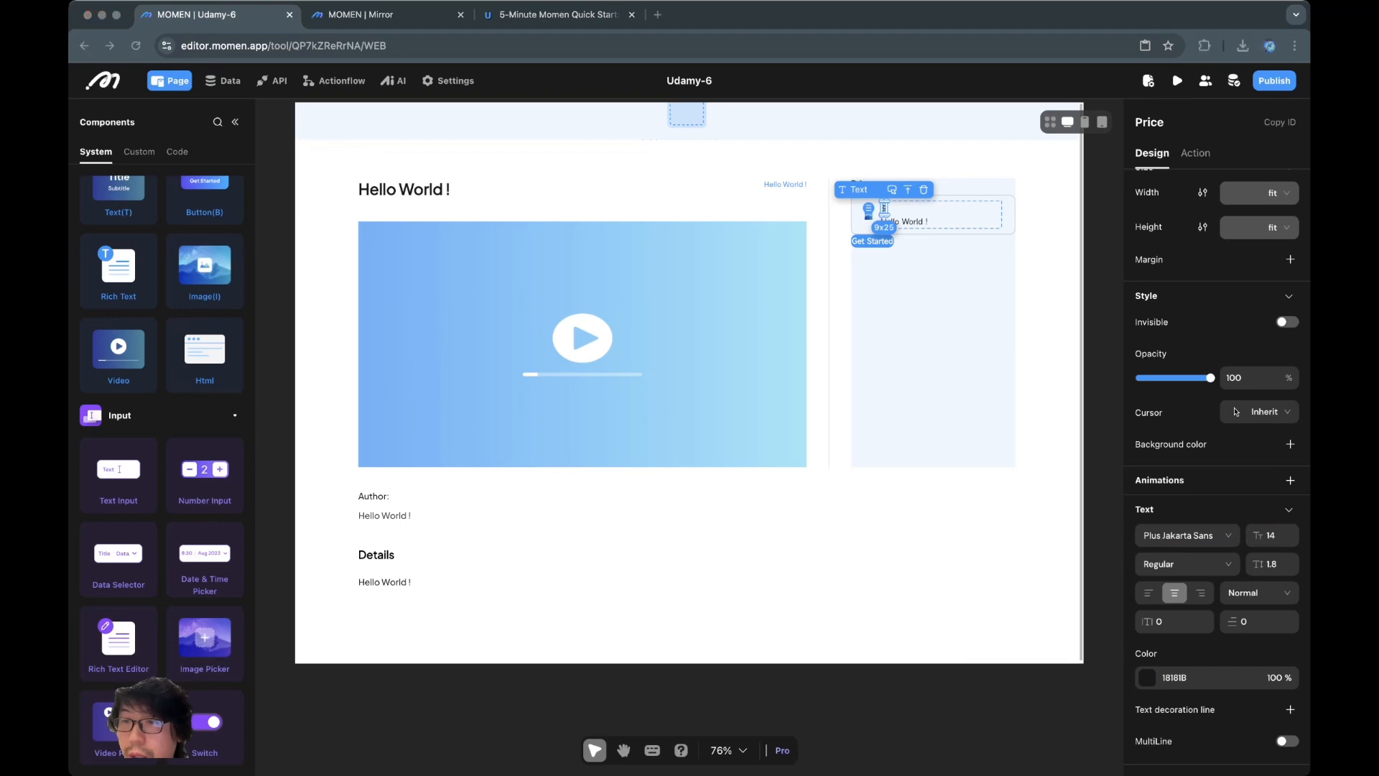
click(1274, 535)
click(1290, 531)
click(1290, 531)
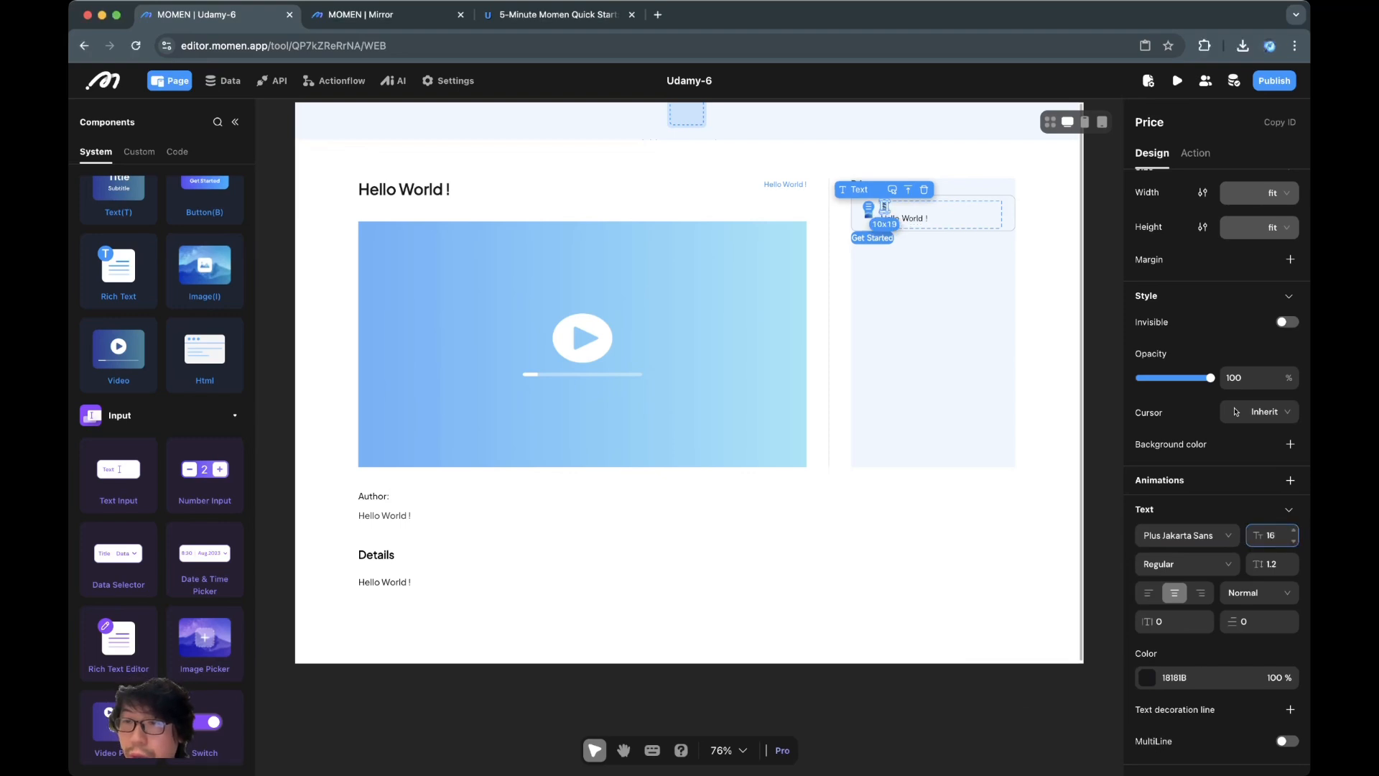
click(1186, 564)
click(1156, 639)
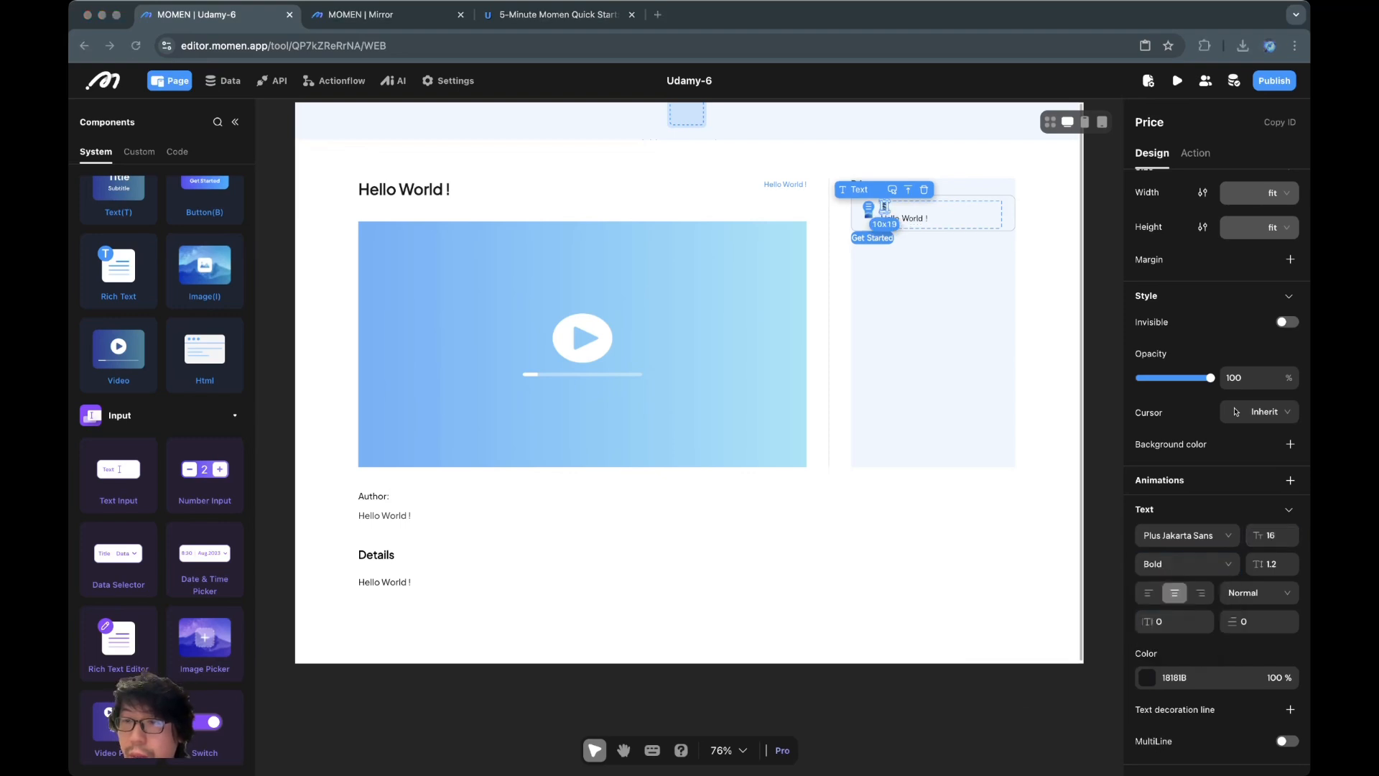
click(1293, 559)
click(1292, 559)
click(1293, 560)
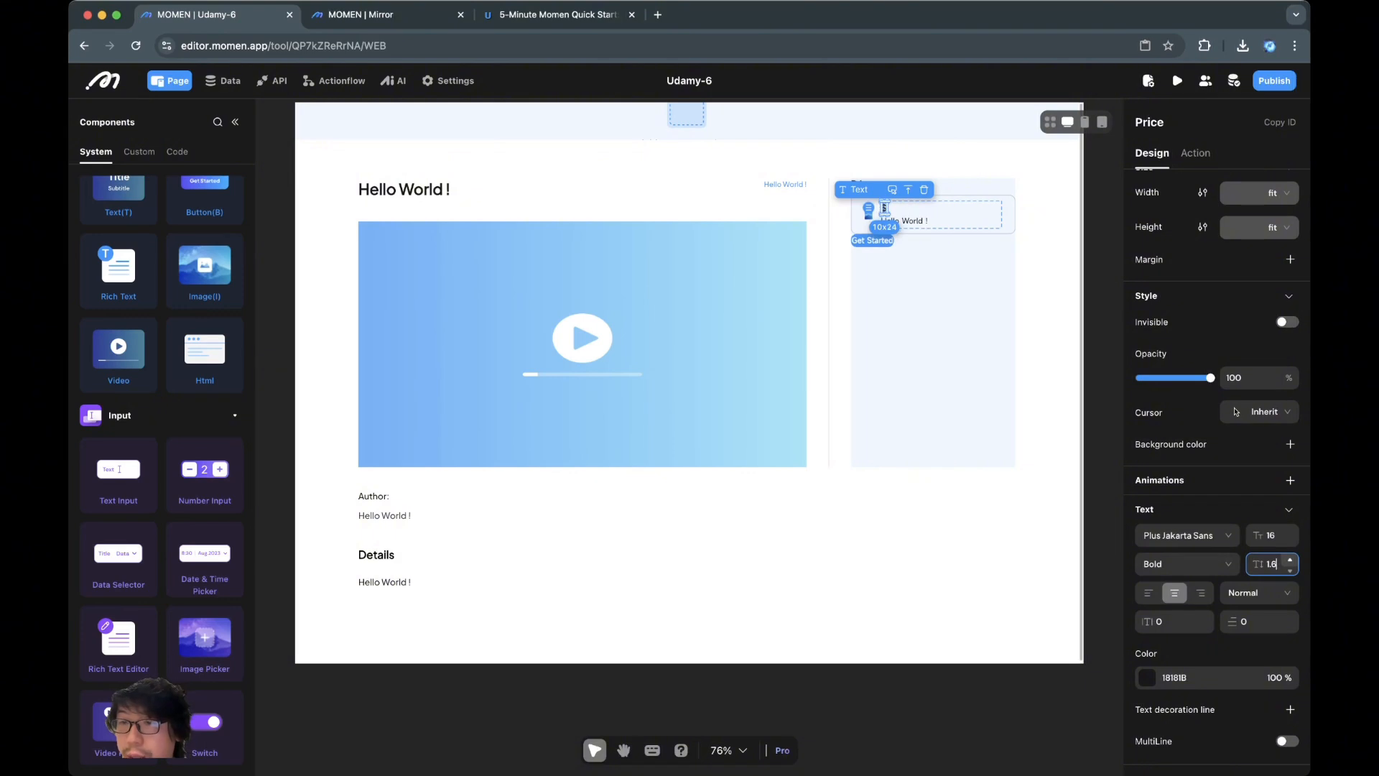
click(1293, 559)
click(1276, 564)
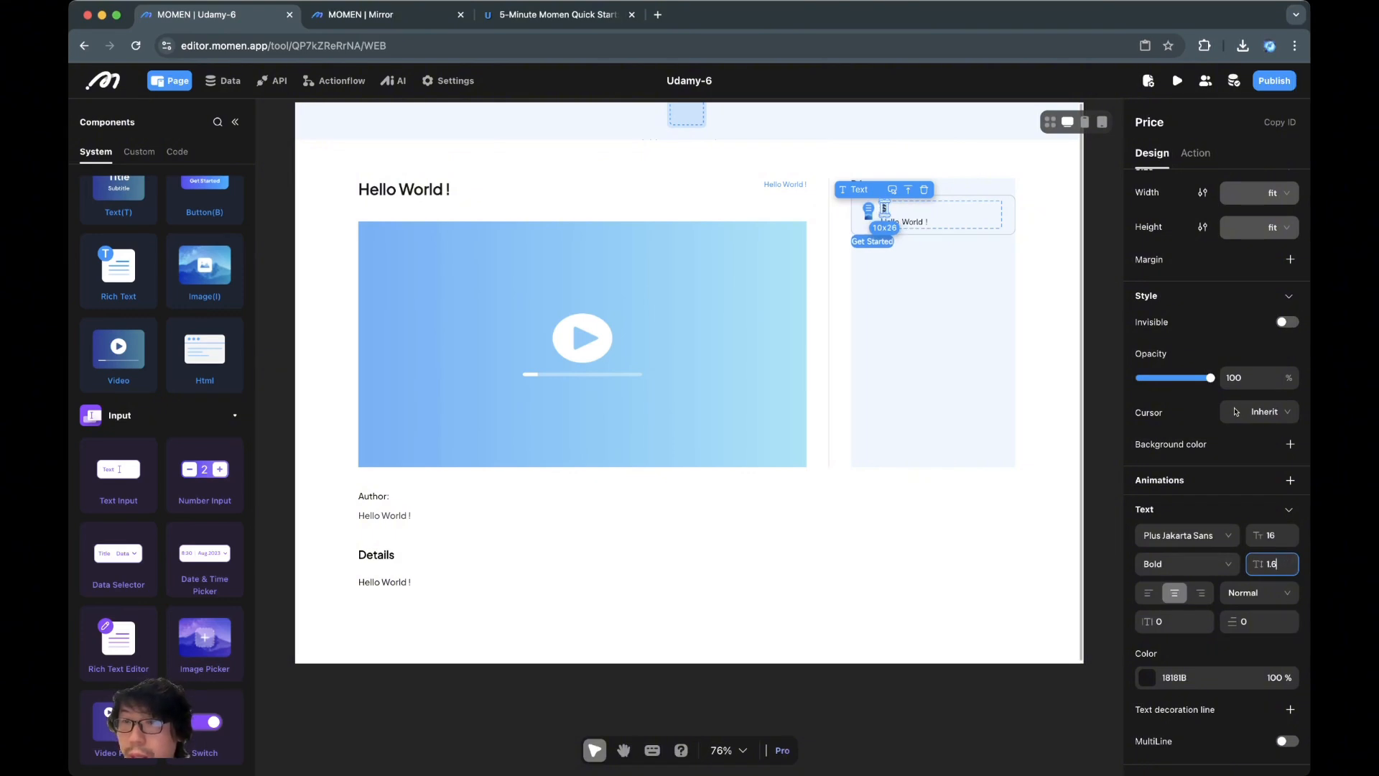
key(Return)
double_click(1271, 564)
Change the duration text's content to '1 Year Access'
click(790, 542)
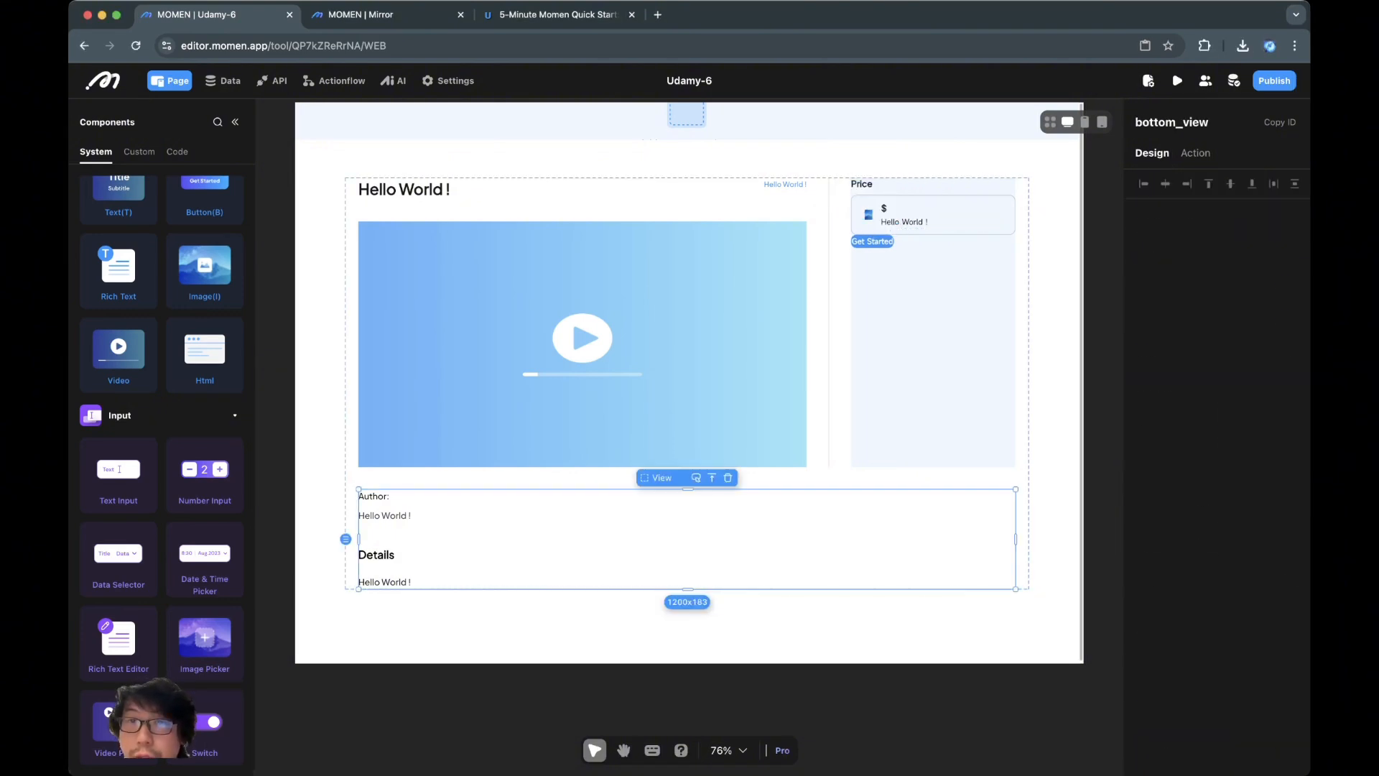
click(902, 221)
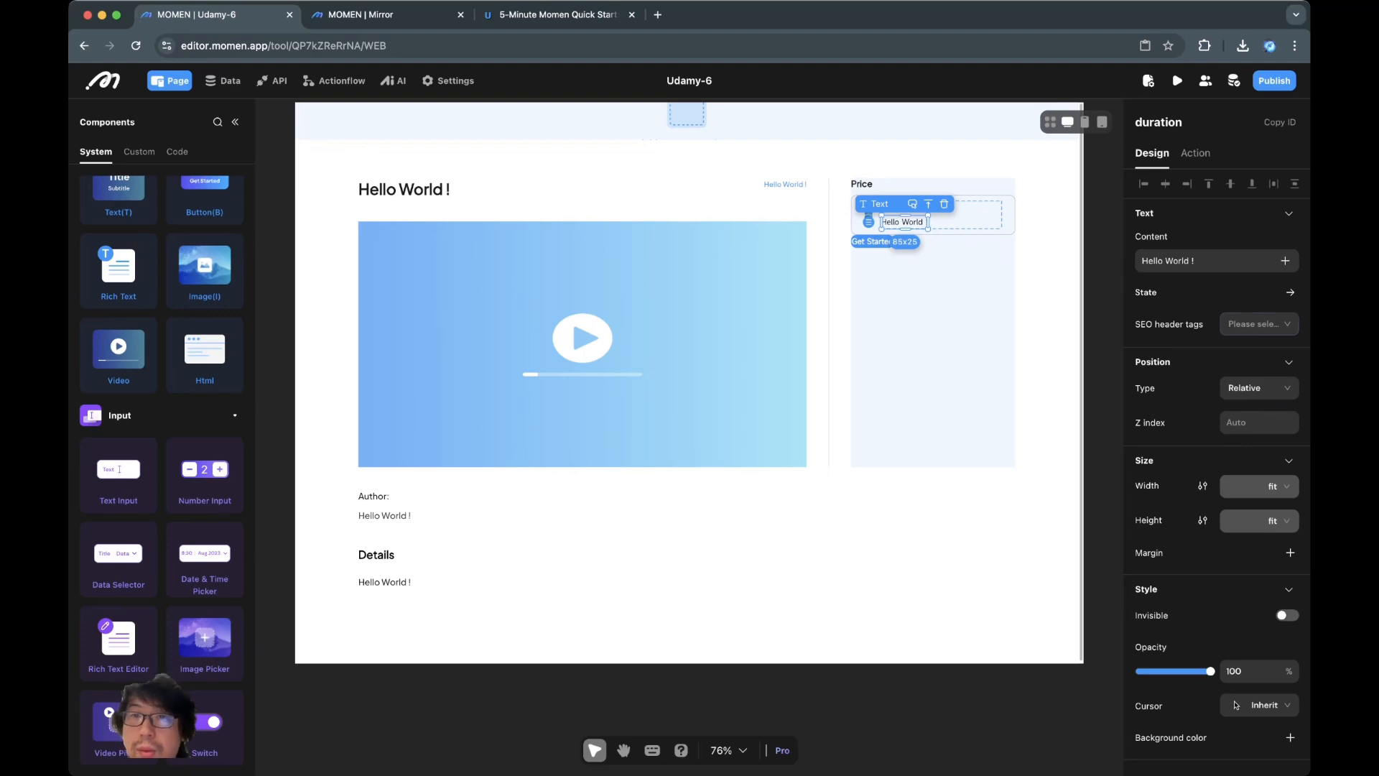
click(1214, 261)
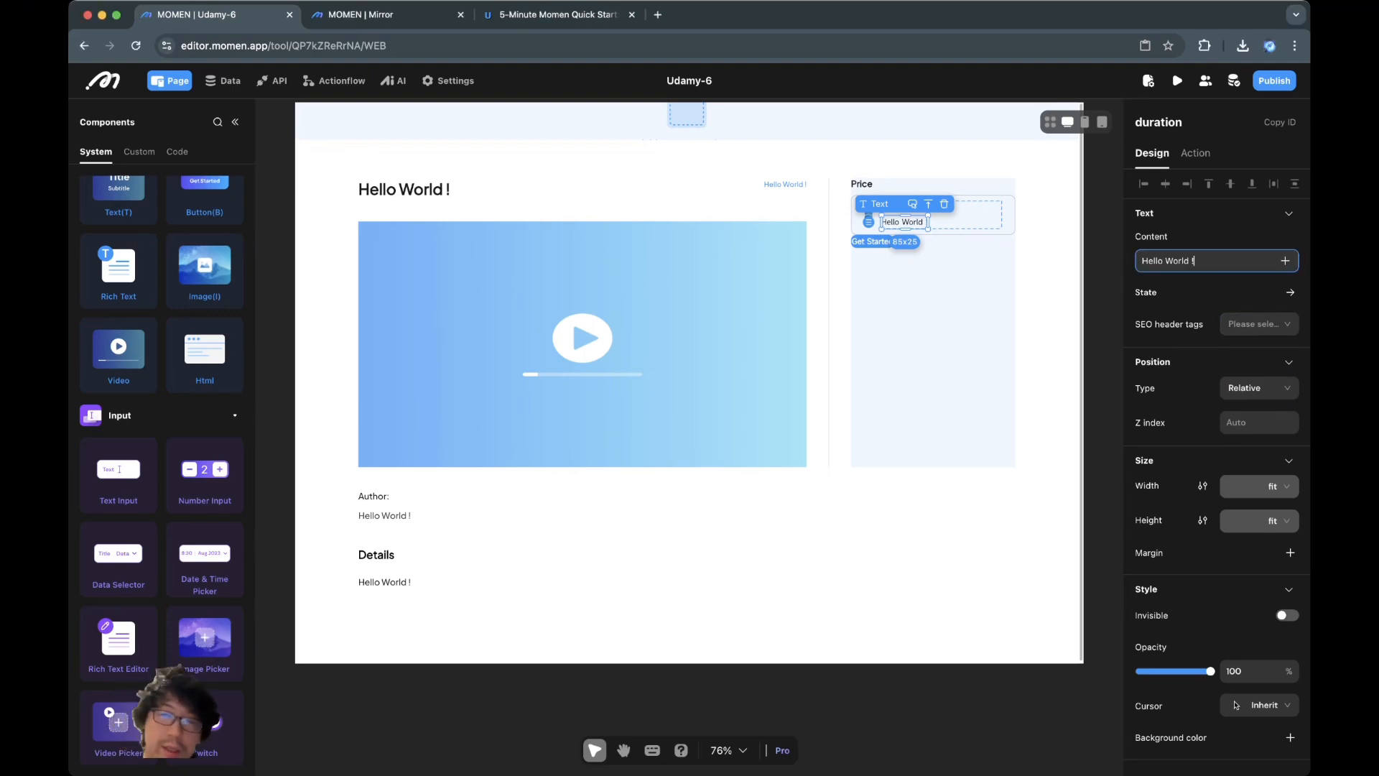
key(super+a)
text(1 yea)
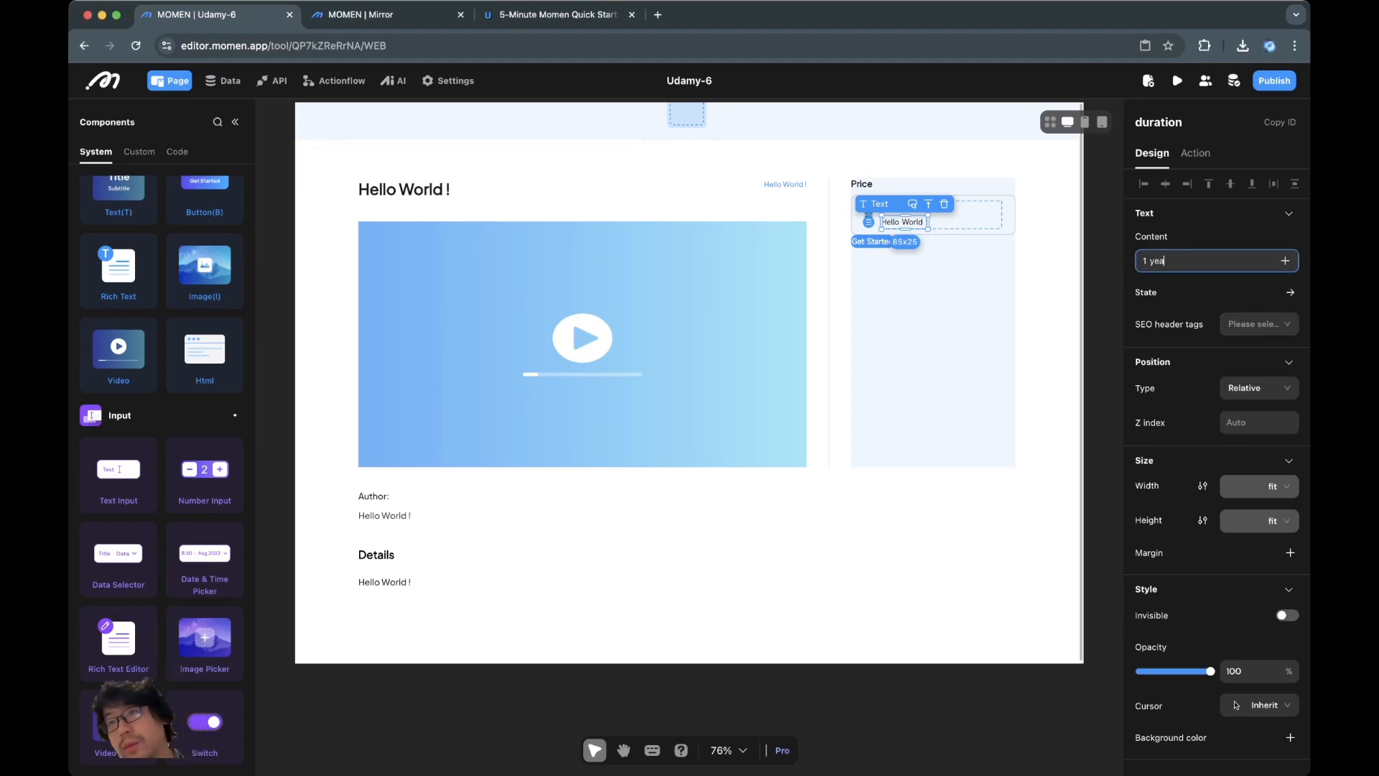
key(BackSpace)
key(BackSpace)
key(BackSpace)
key(BackSpace)
text(Yea)
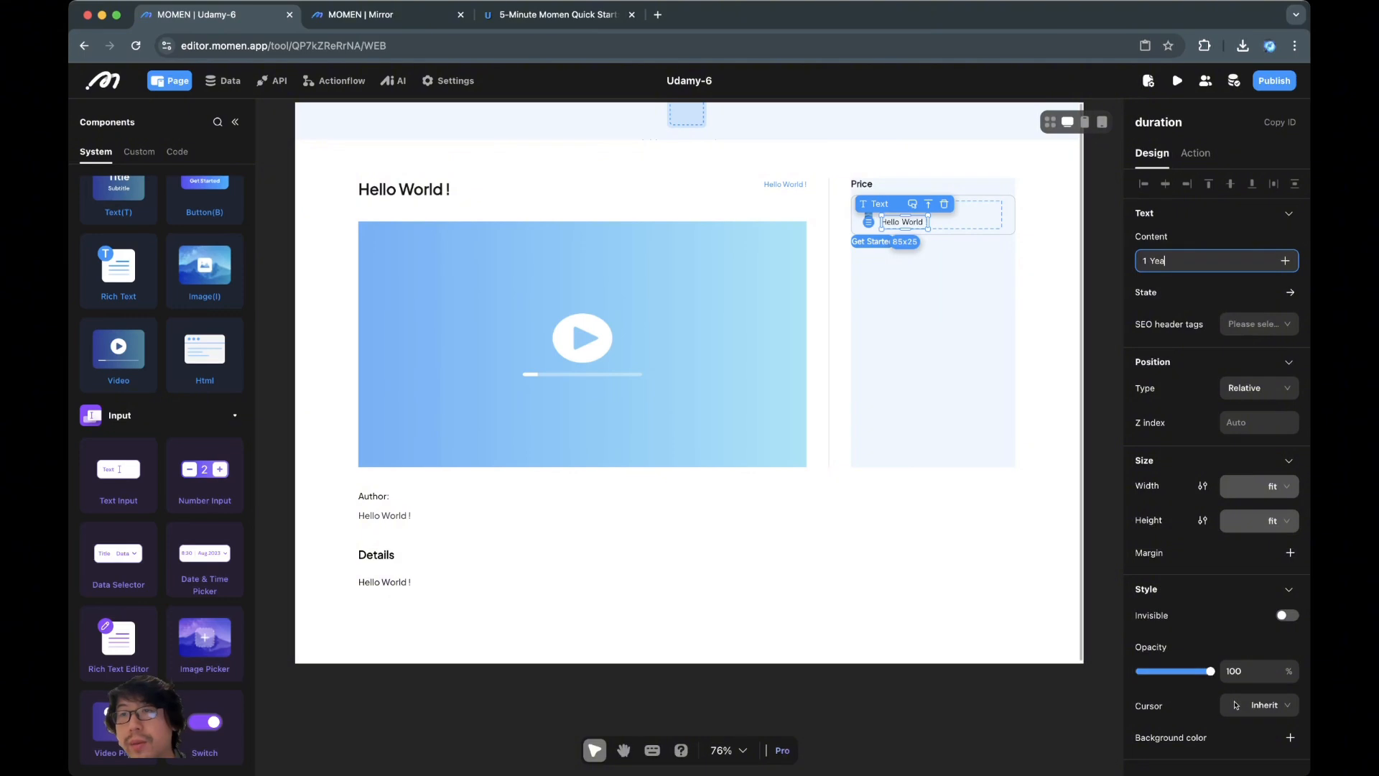
text(r Access)
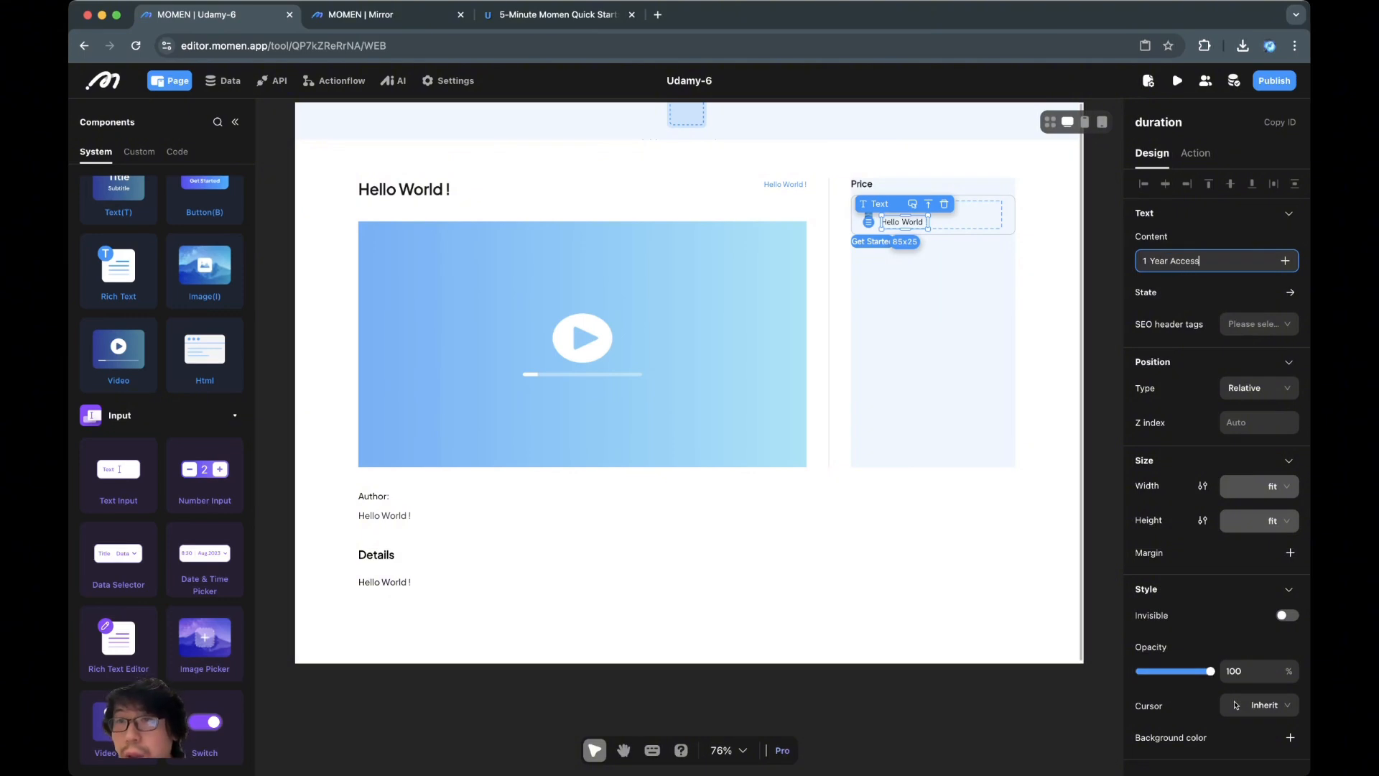
key(Return)
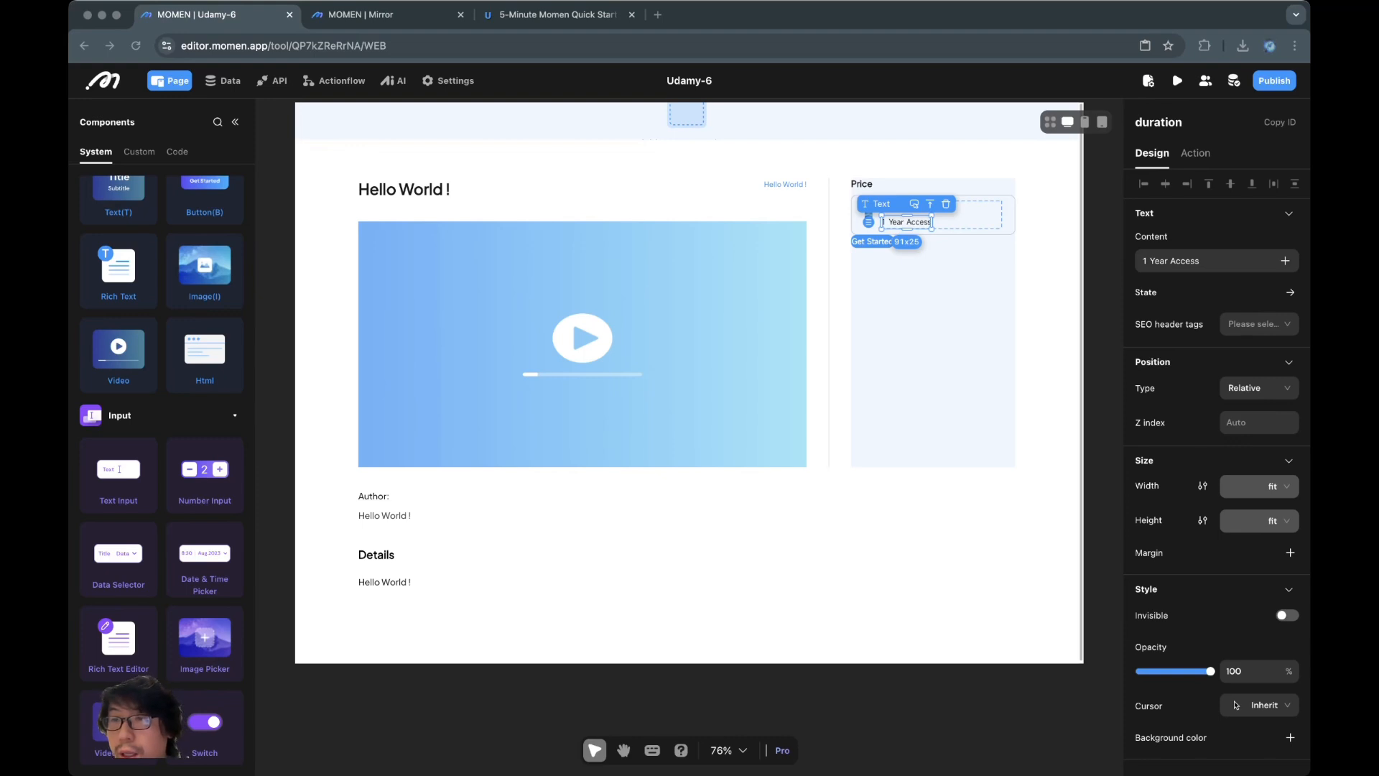
Set the duration text to Plus Jakarta Sans, size 13, Regular, line height 1.6
scroll(1213, 546, down, 4)
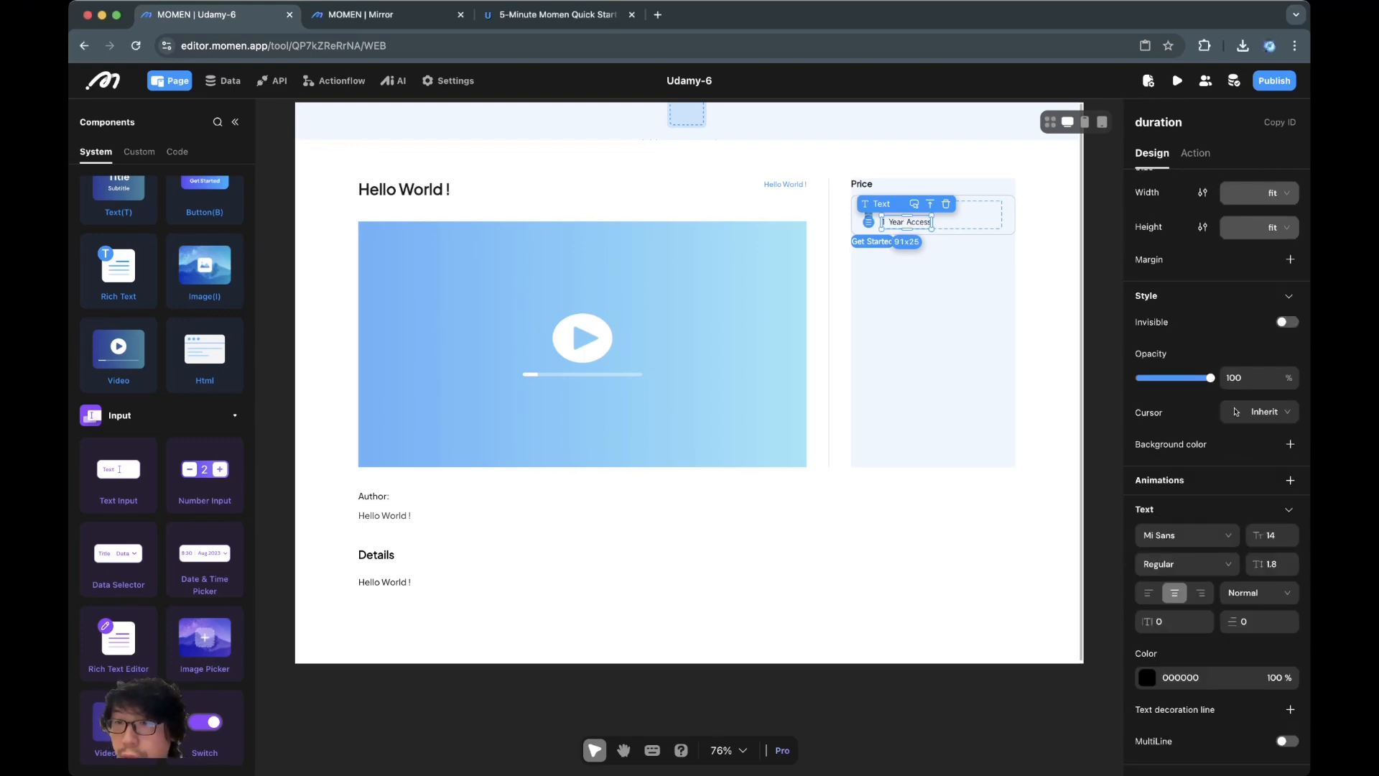
click(1185, 535)
click(1182, 587)
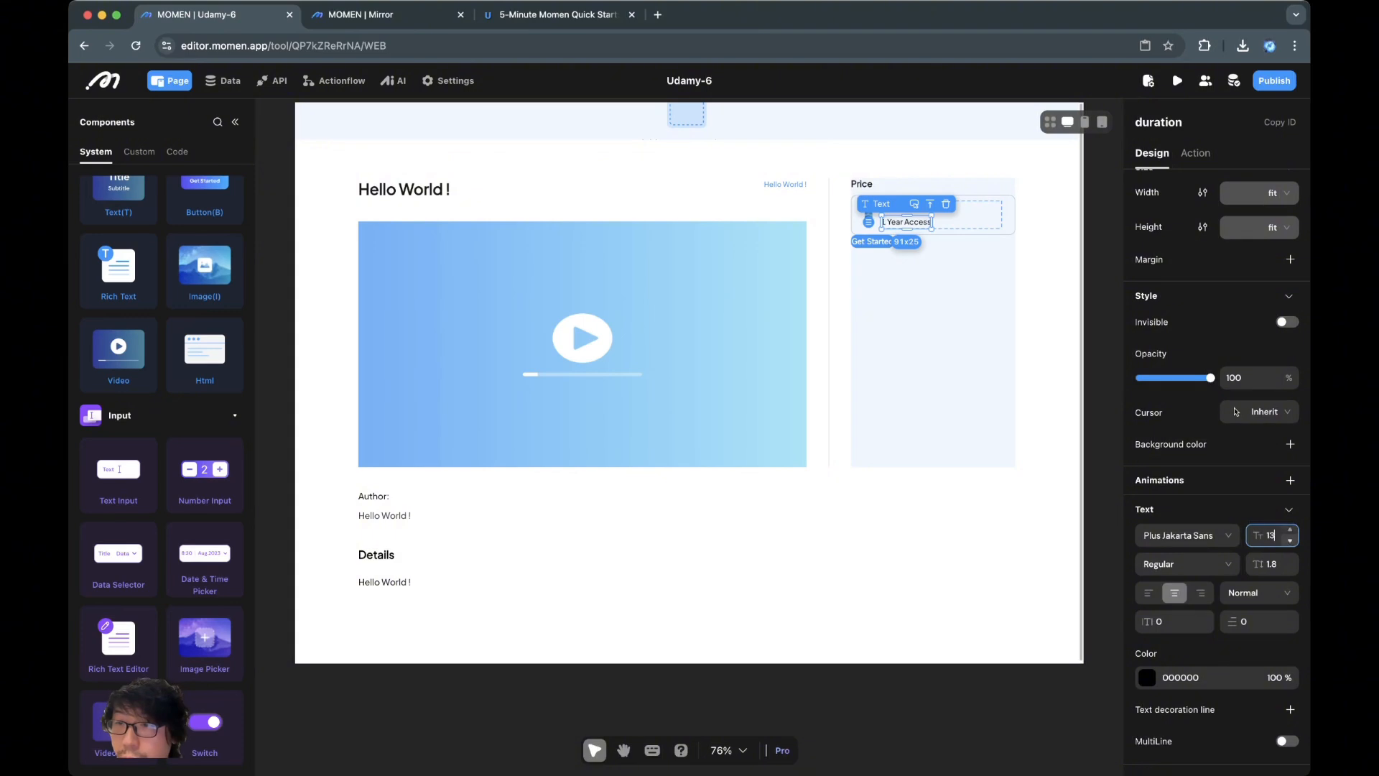
click(1290, 541)
click(1186, 564)
click(1186, 616)
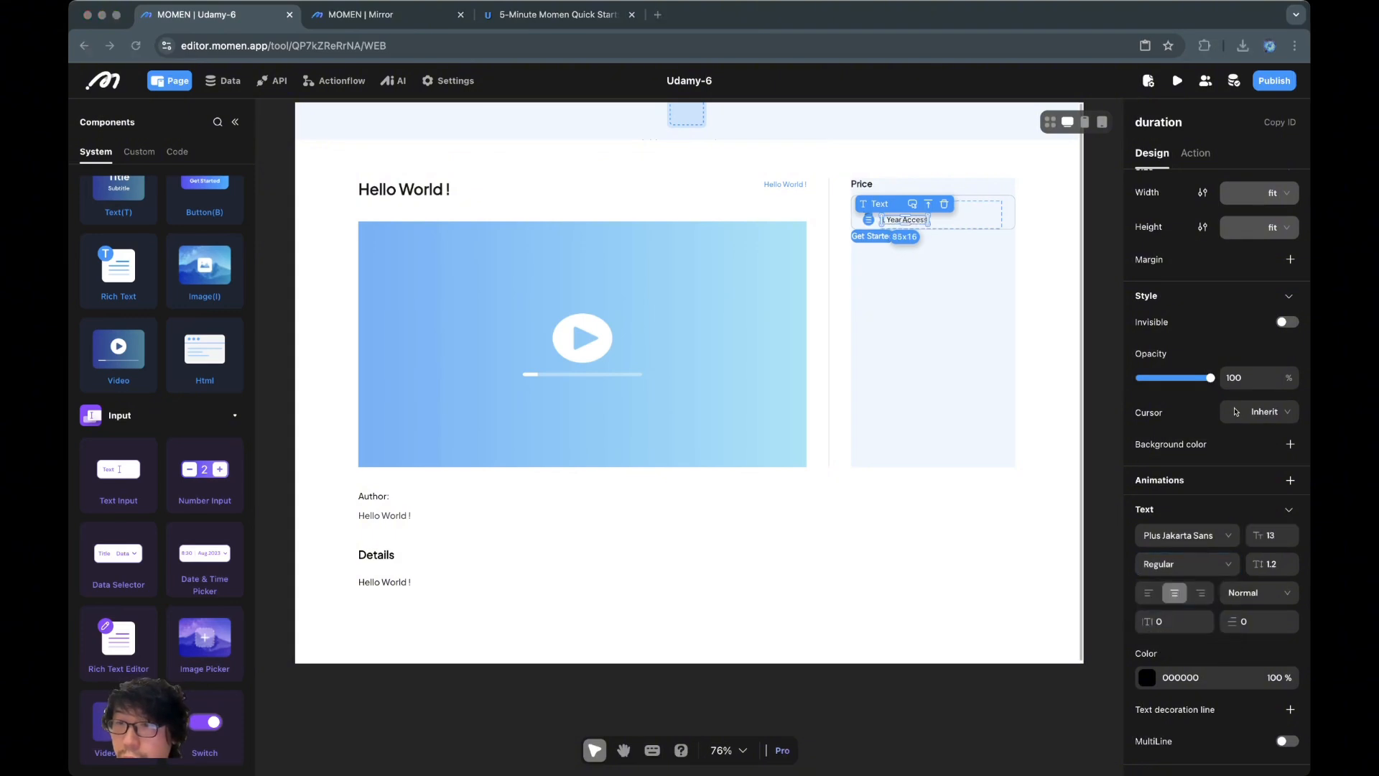
click(1290, 560)
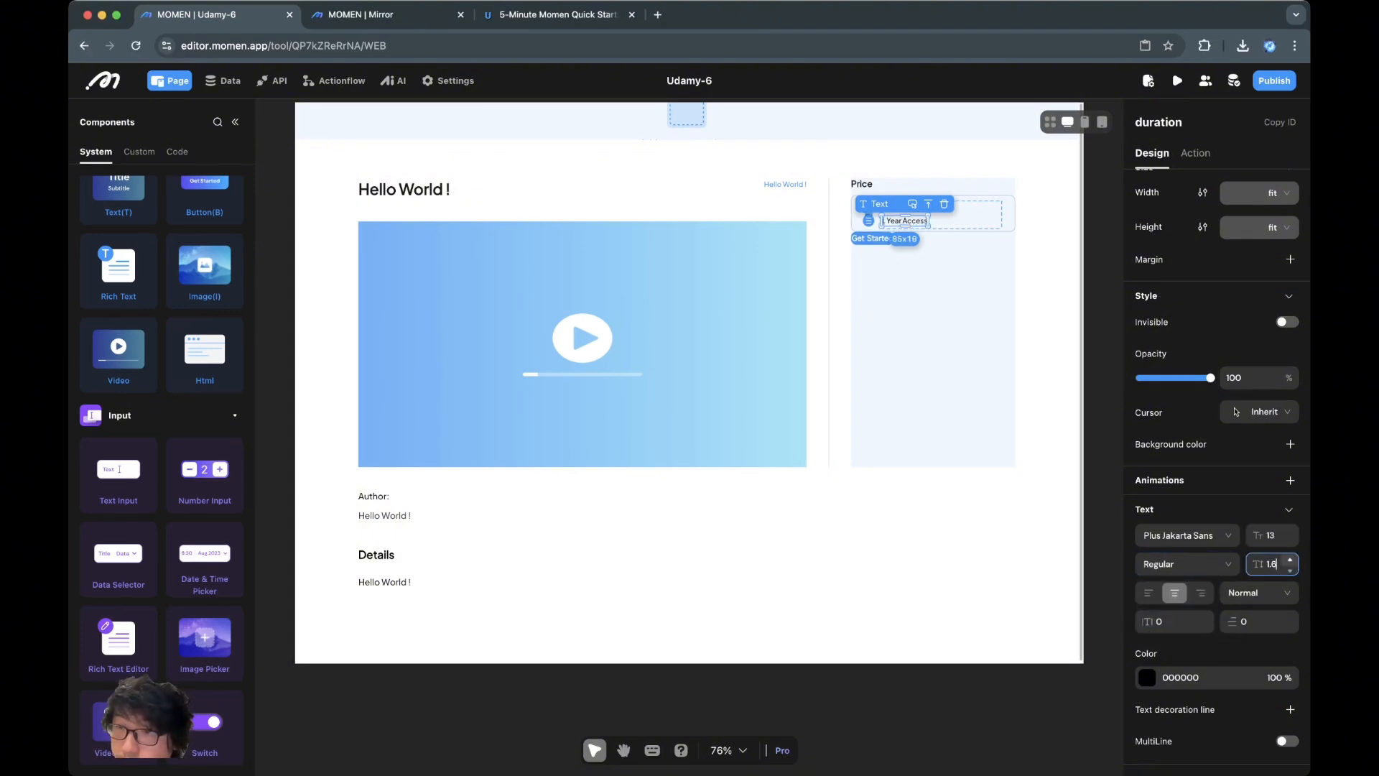
click(1290, 560)
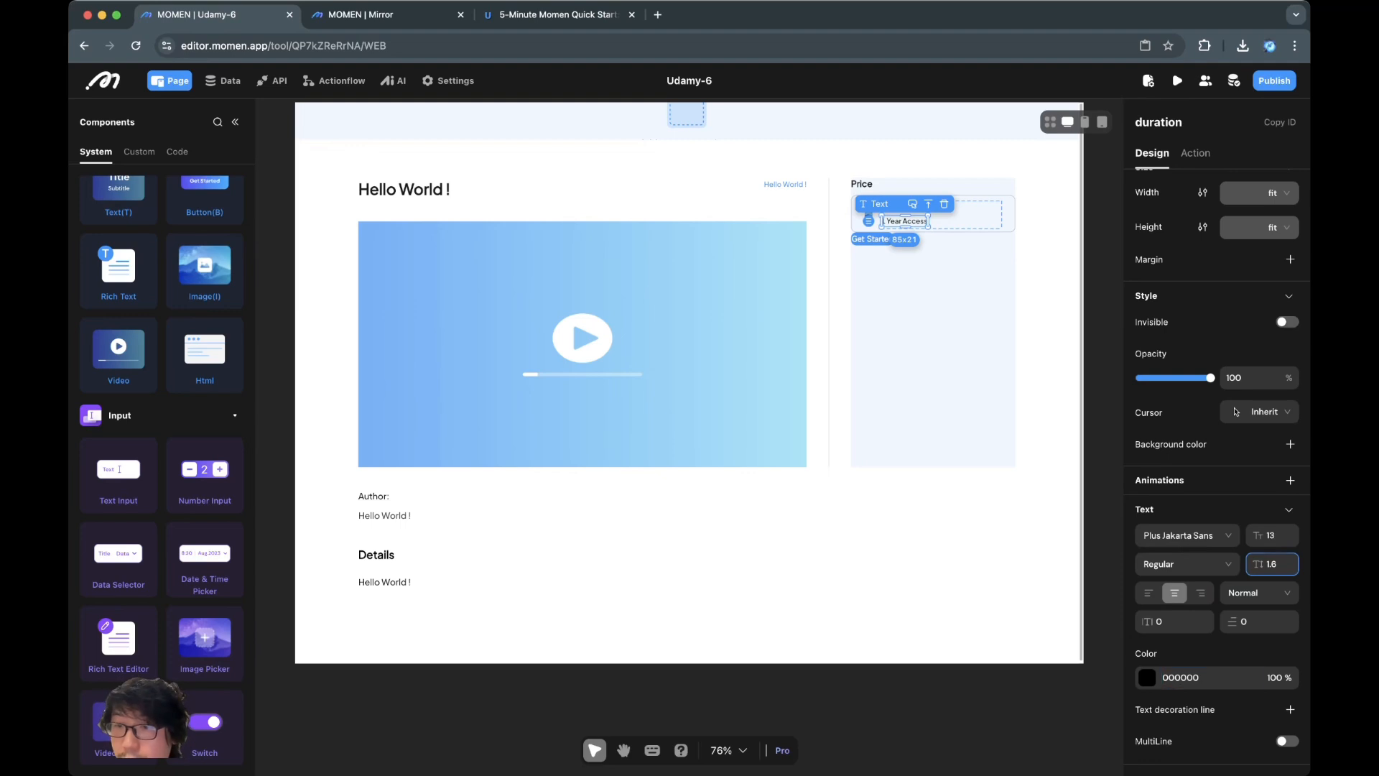
Colour the 1 Year Access text grey 52525B
click(1210, 677)
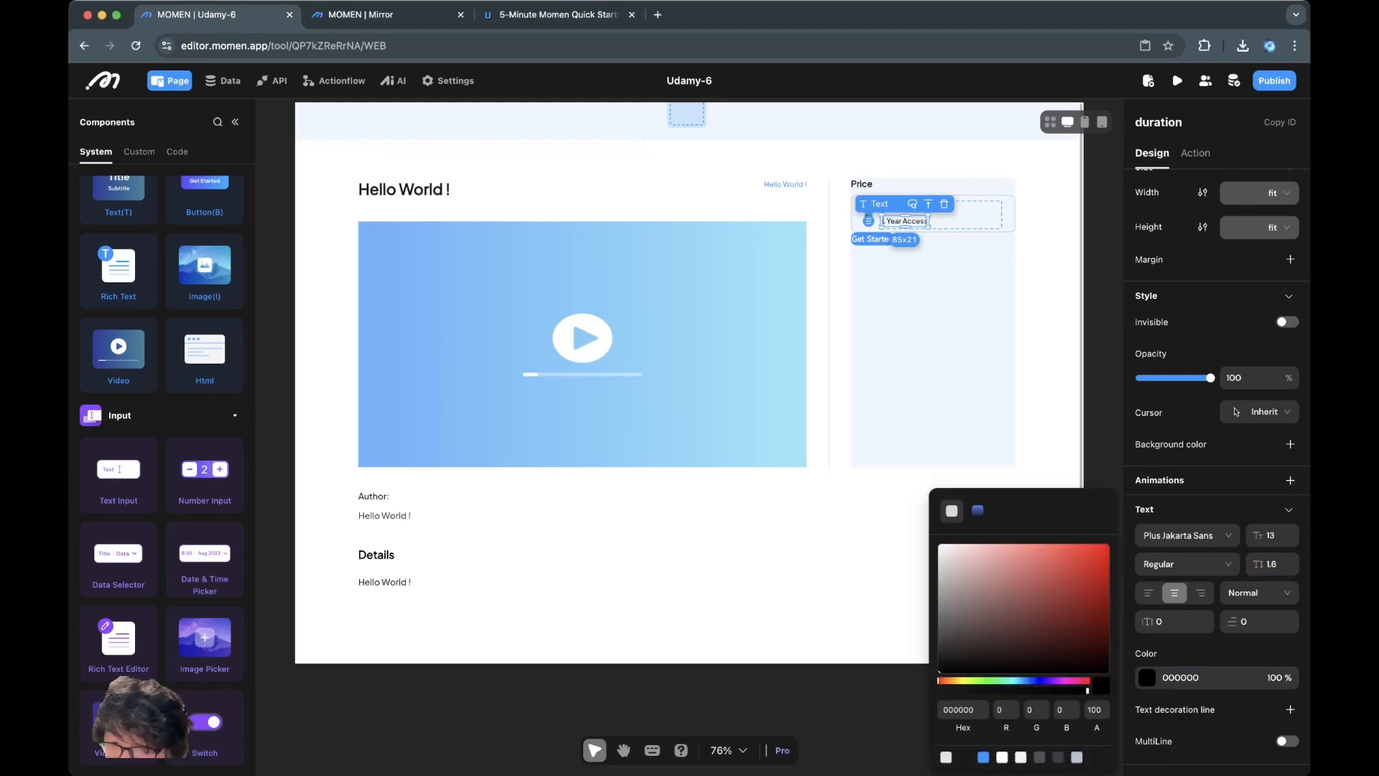
click(1058, 757)
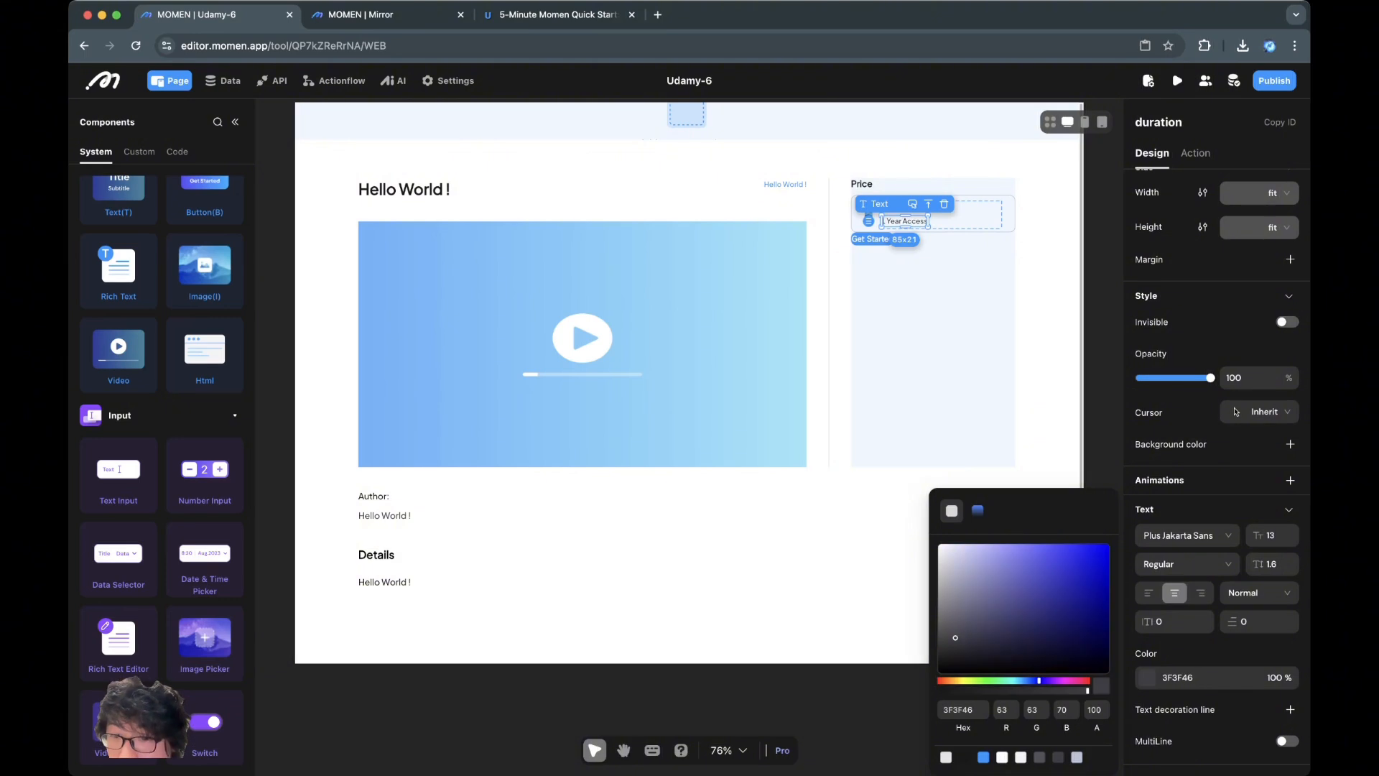
click(1039, 757)
click(826, 596)
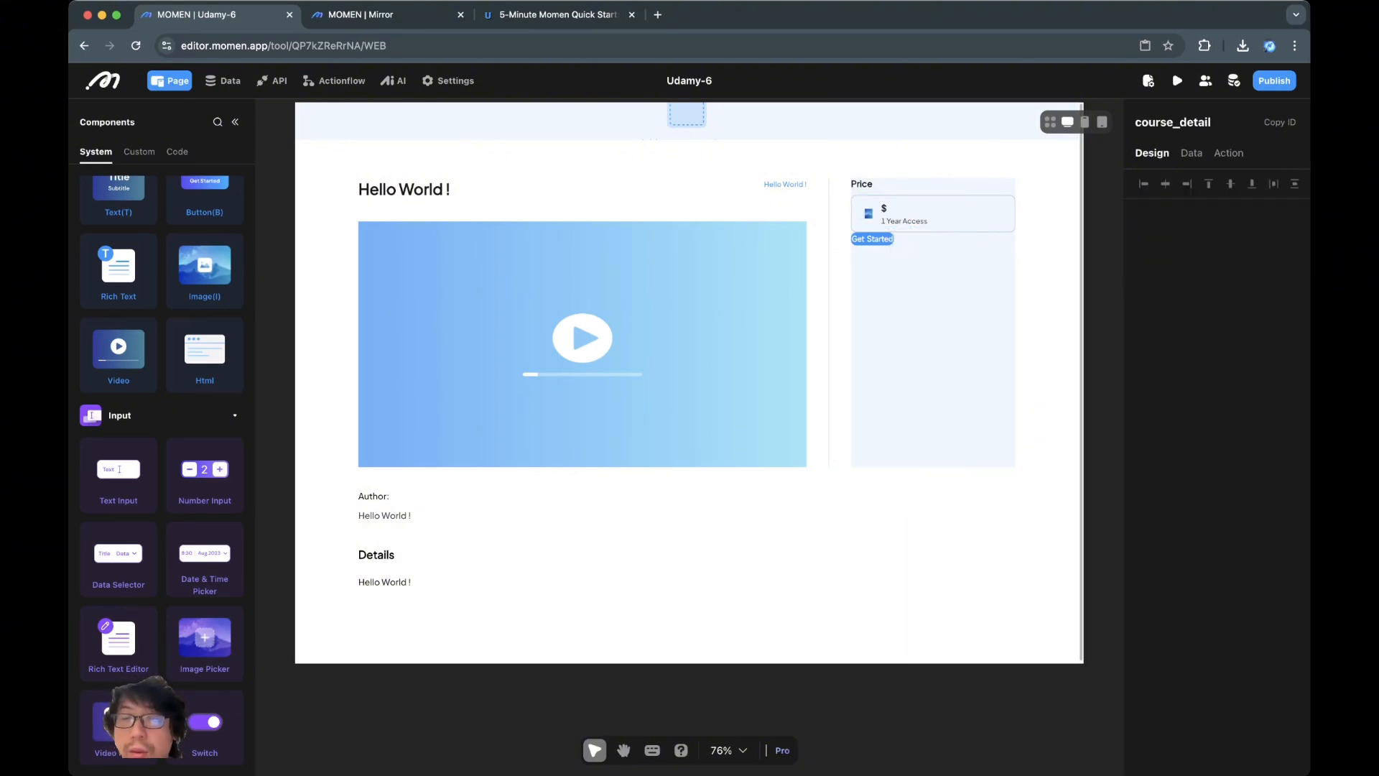
click(905, 221)
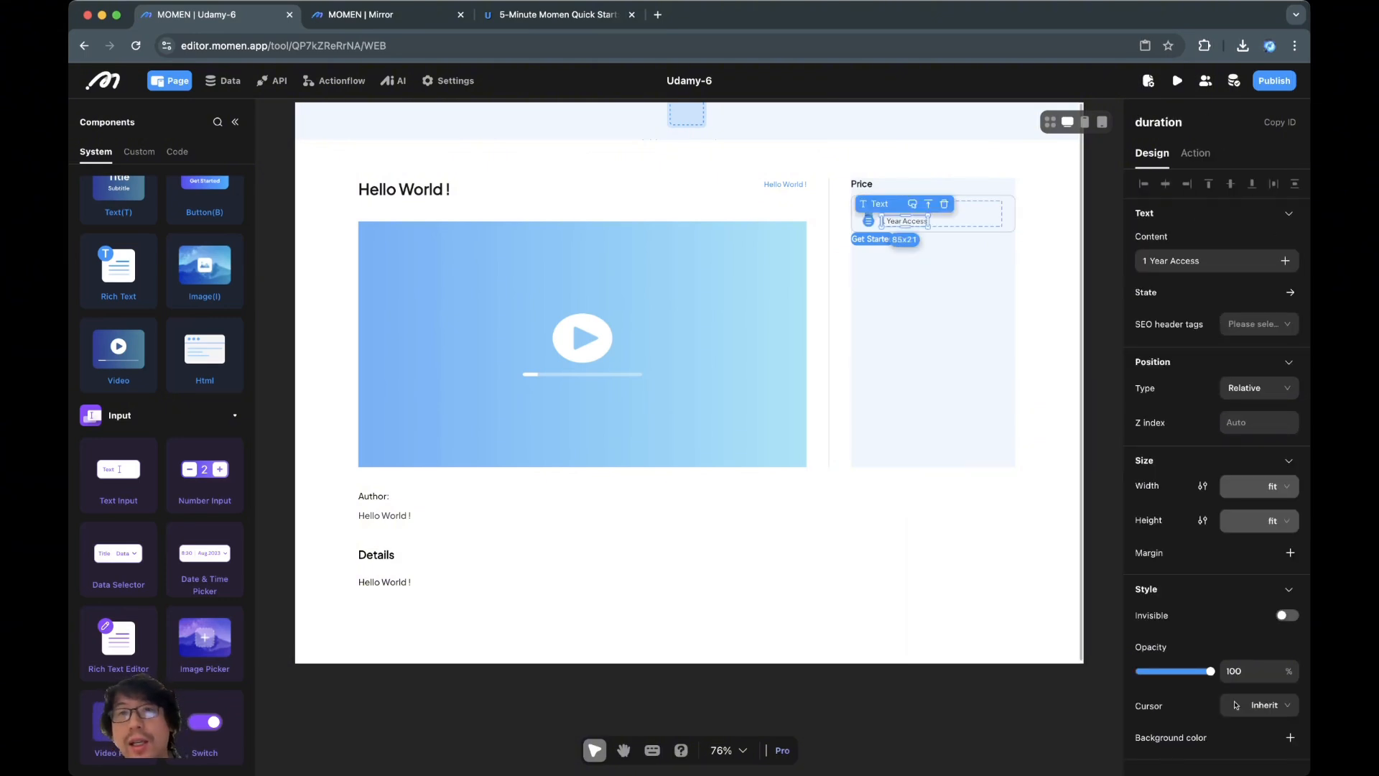
Upload a checkmark image as the card icon's image source
click(926, 302)
click(869, 214)
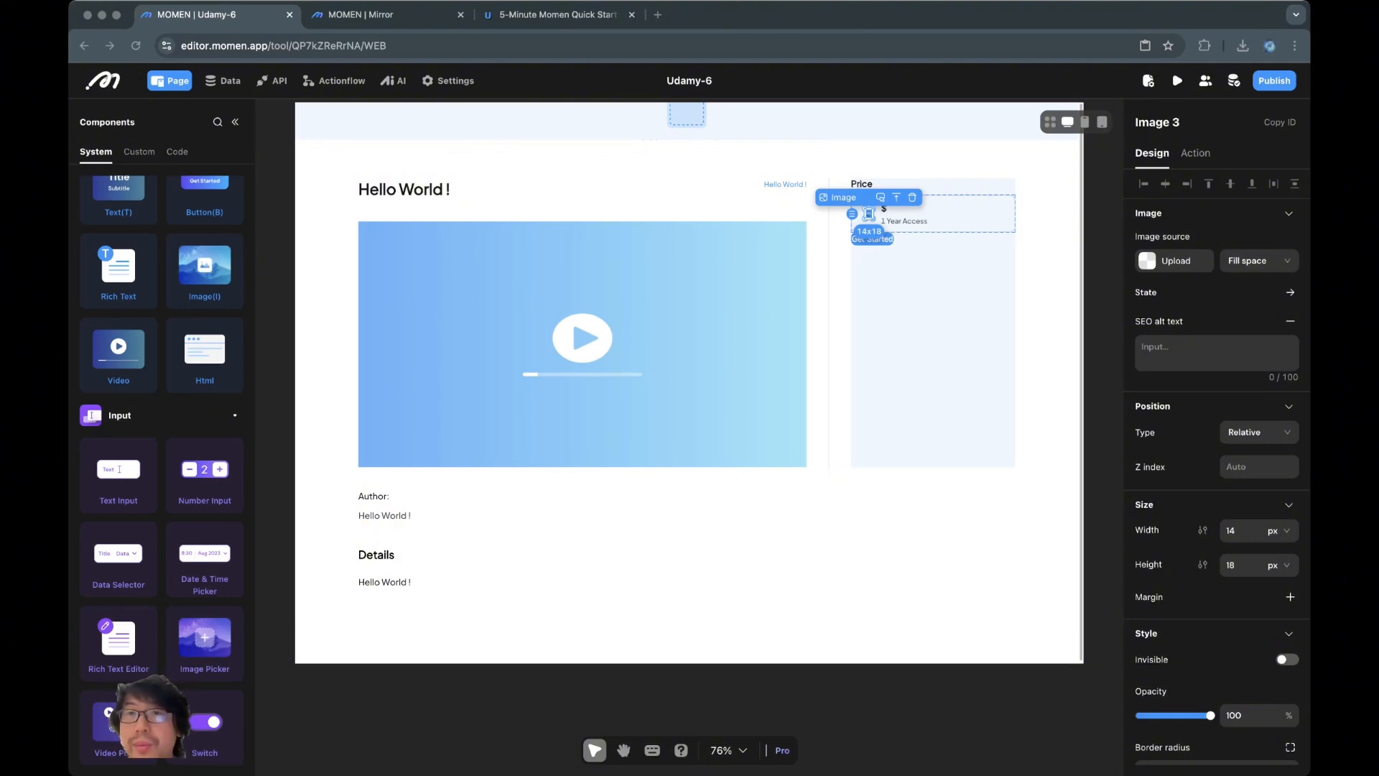
click(1174, 260)
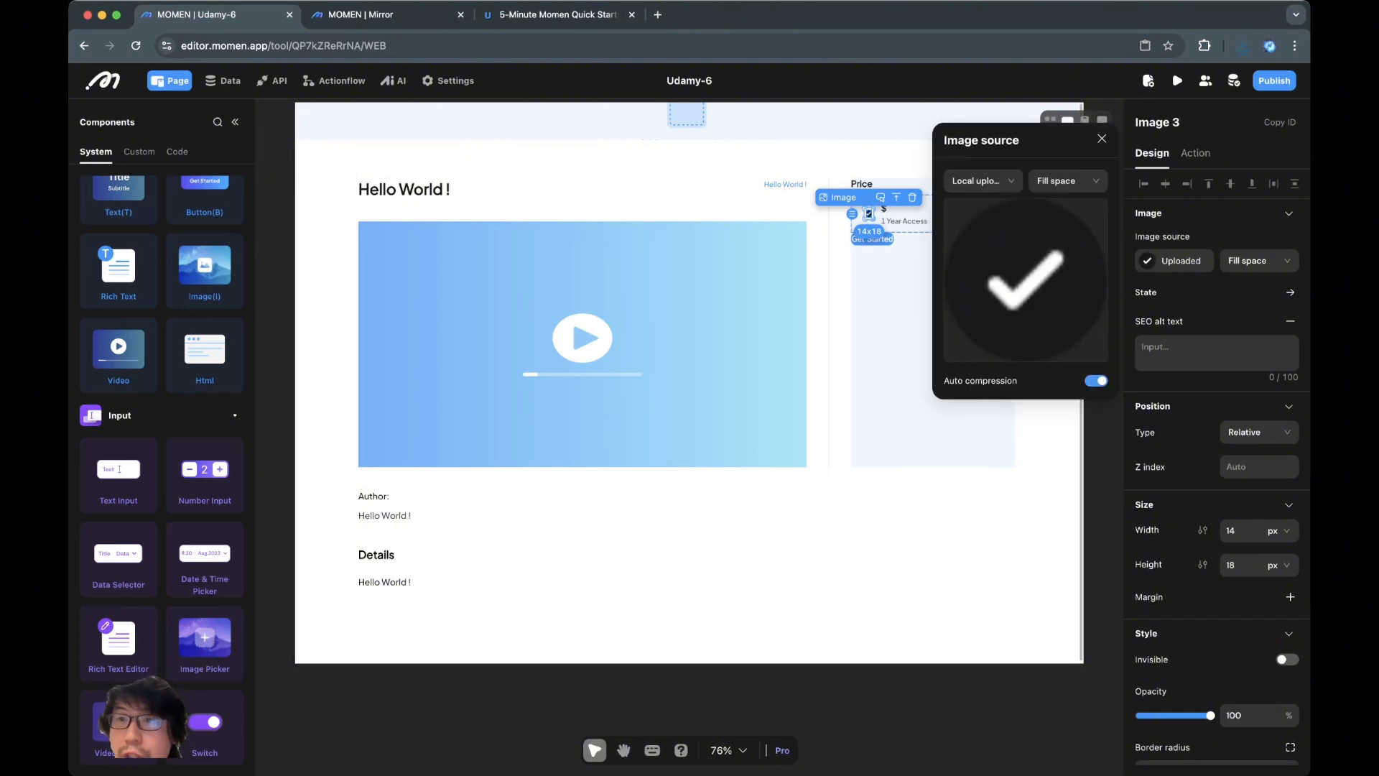
click(926, 553)
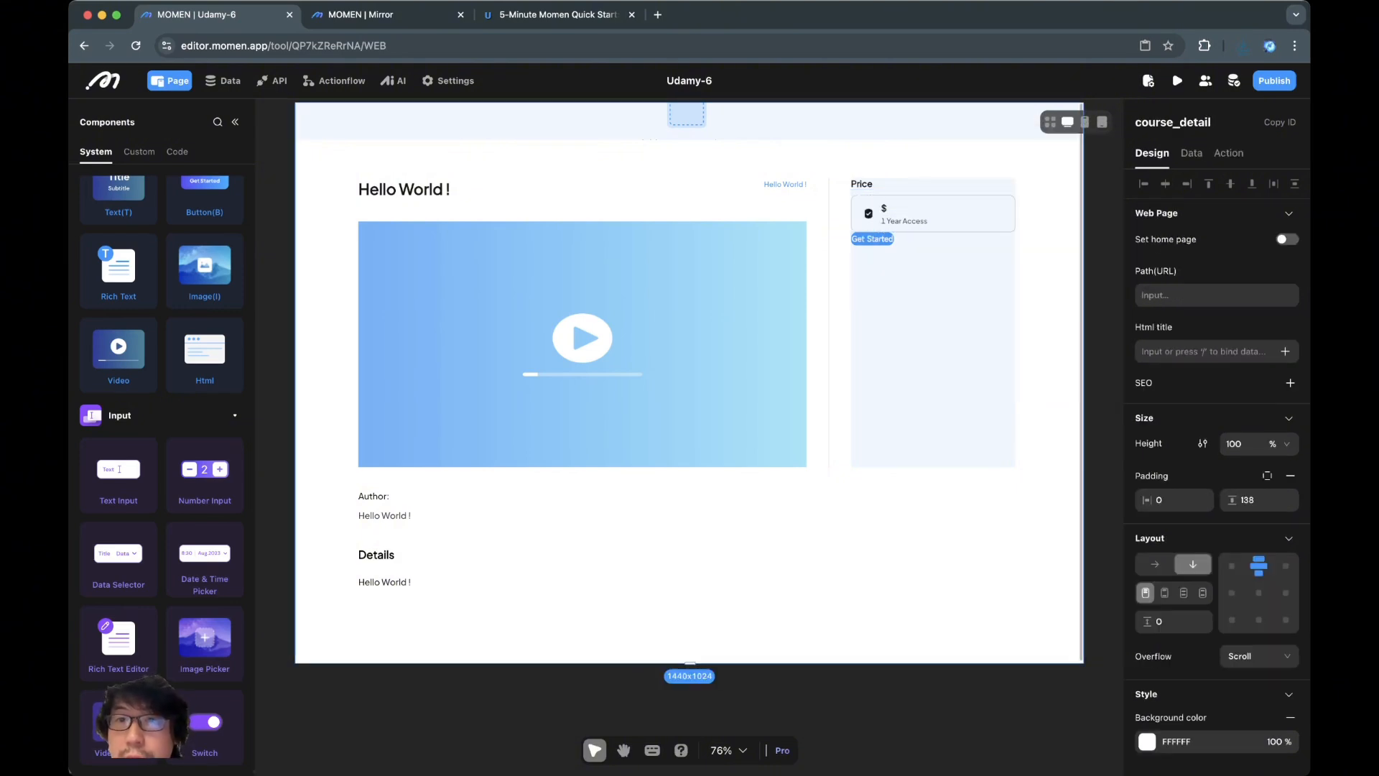
Resize the checkmark image to 22 x 22 px
click(868, 213)
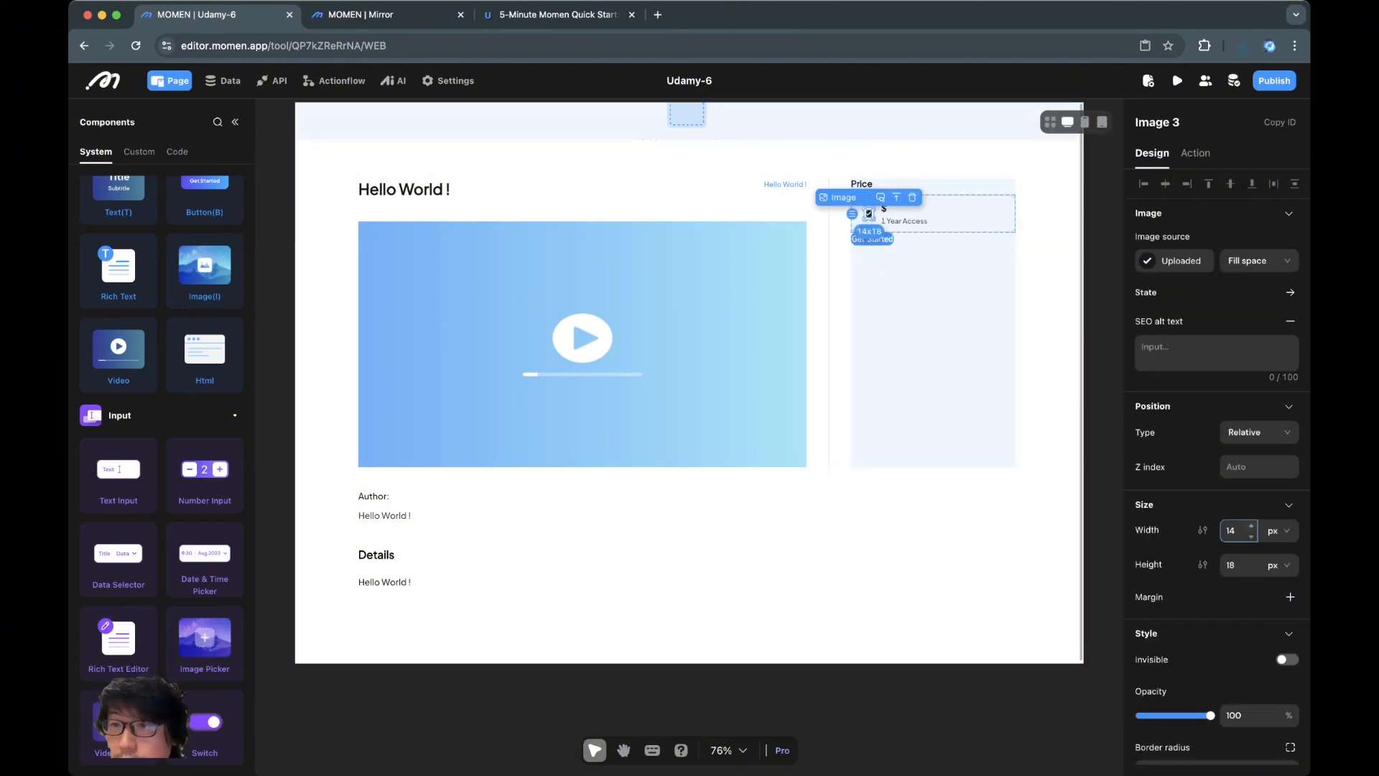
double_click(1230, 530)
text(22)
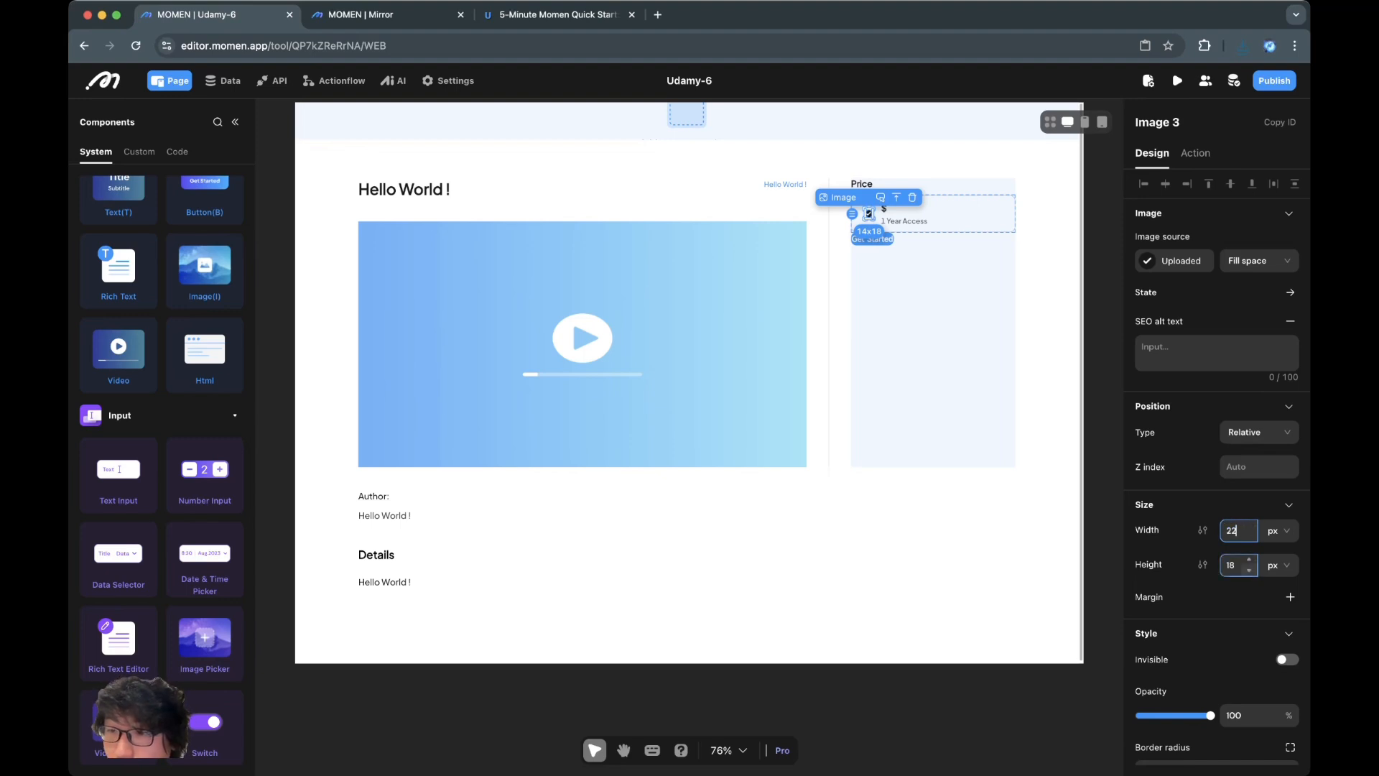
double_click(1231, 564)
text(22)
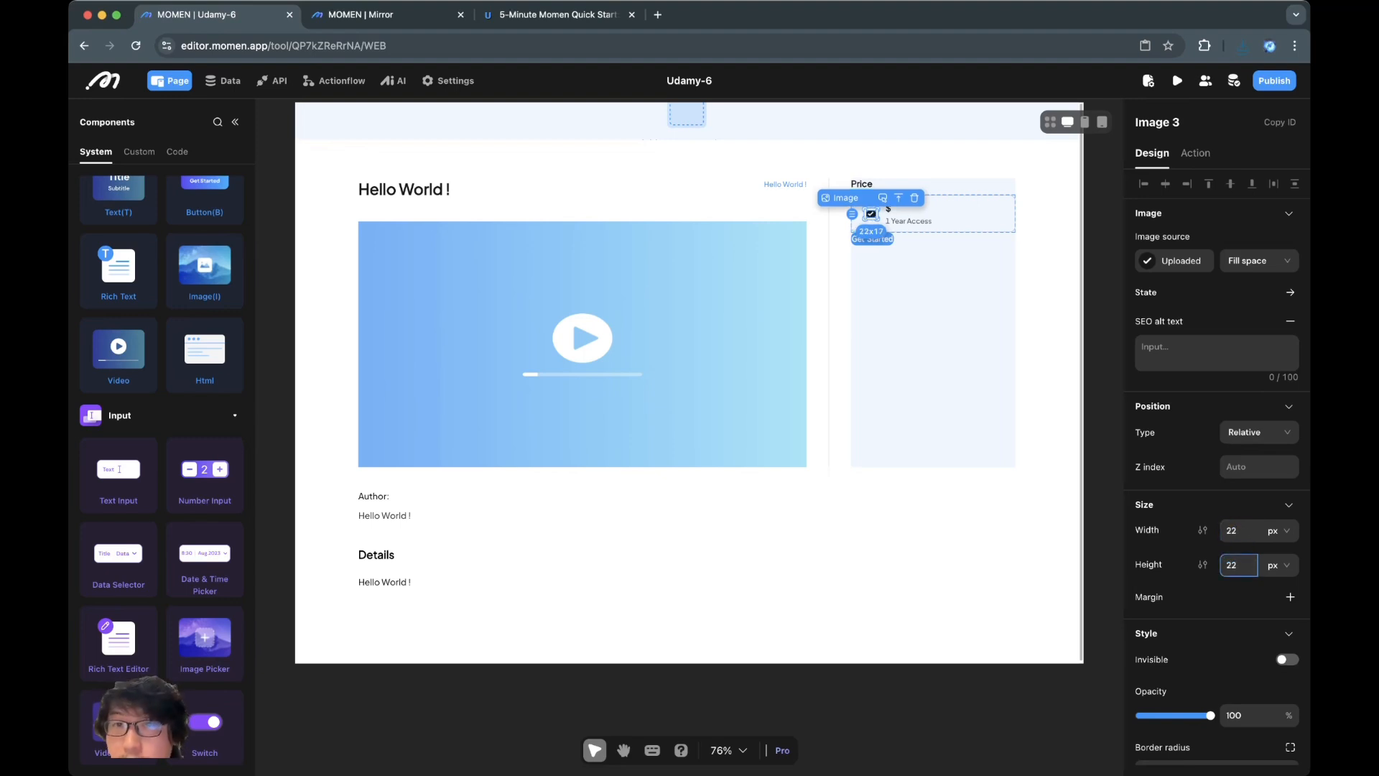
click(1102, 535)
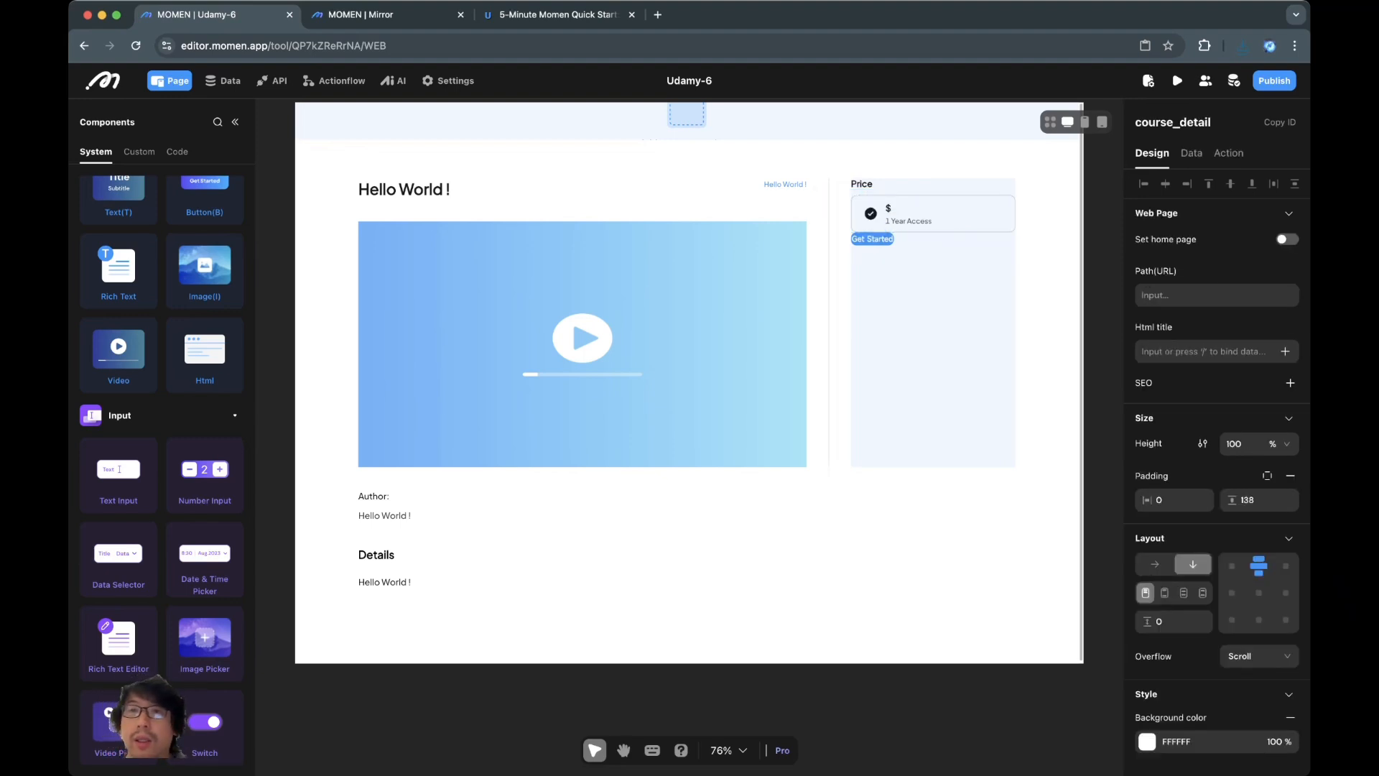
Add a 32 bottom margin to the price tag card
click(970, 214)
click(1047, 280)
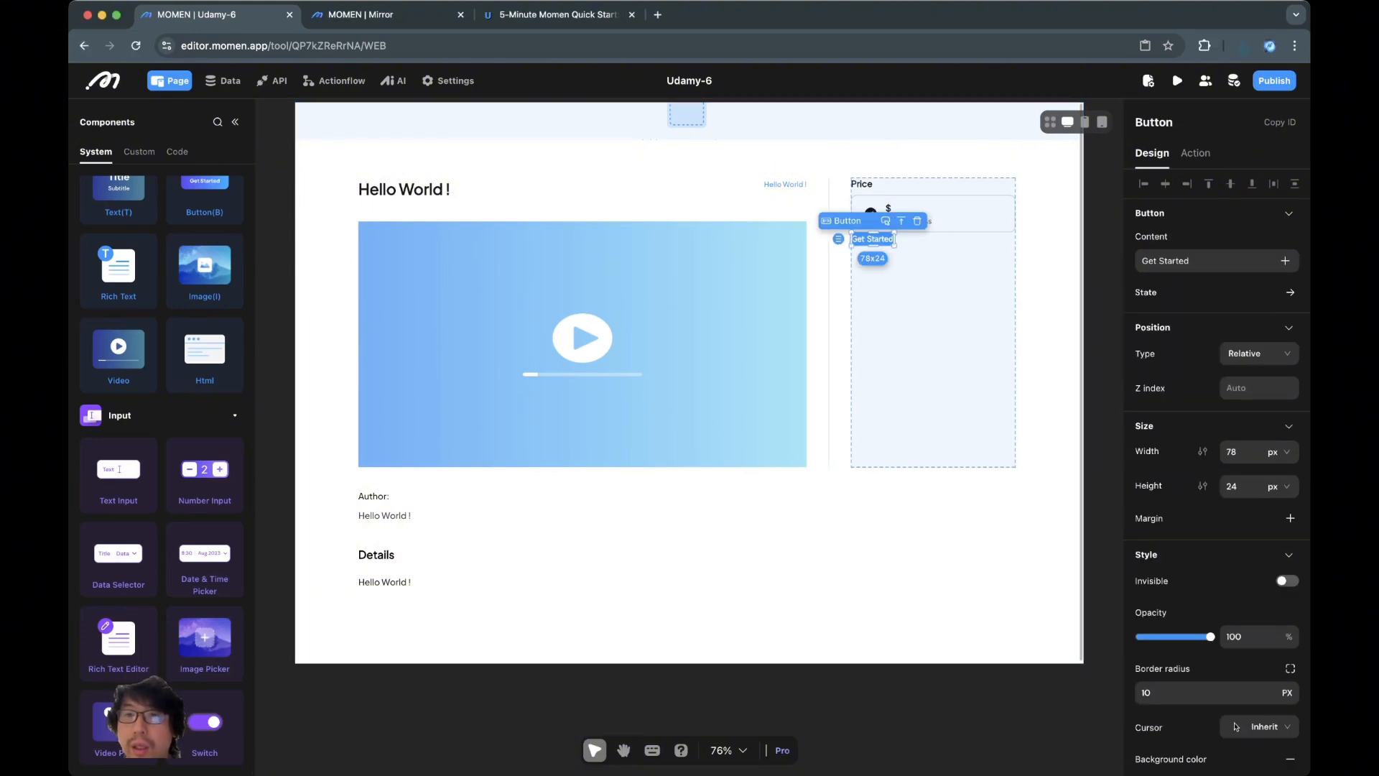
click(966, 214)
click(969, 190)
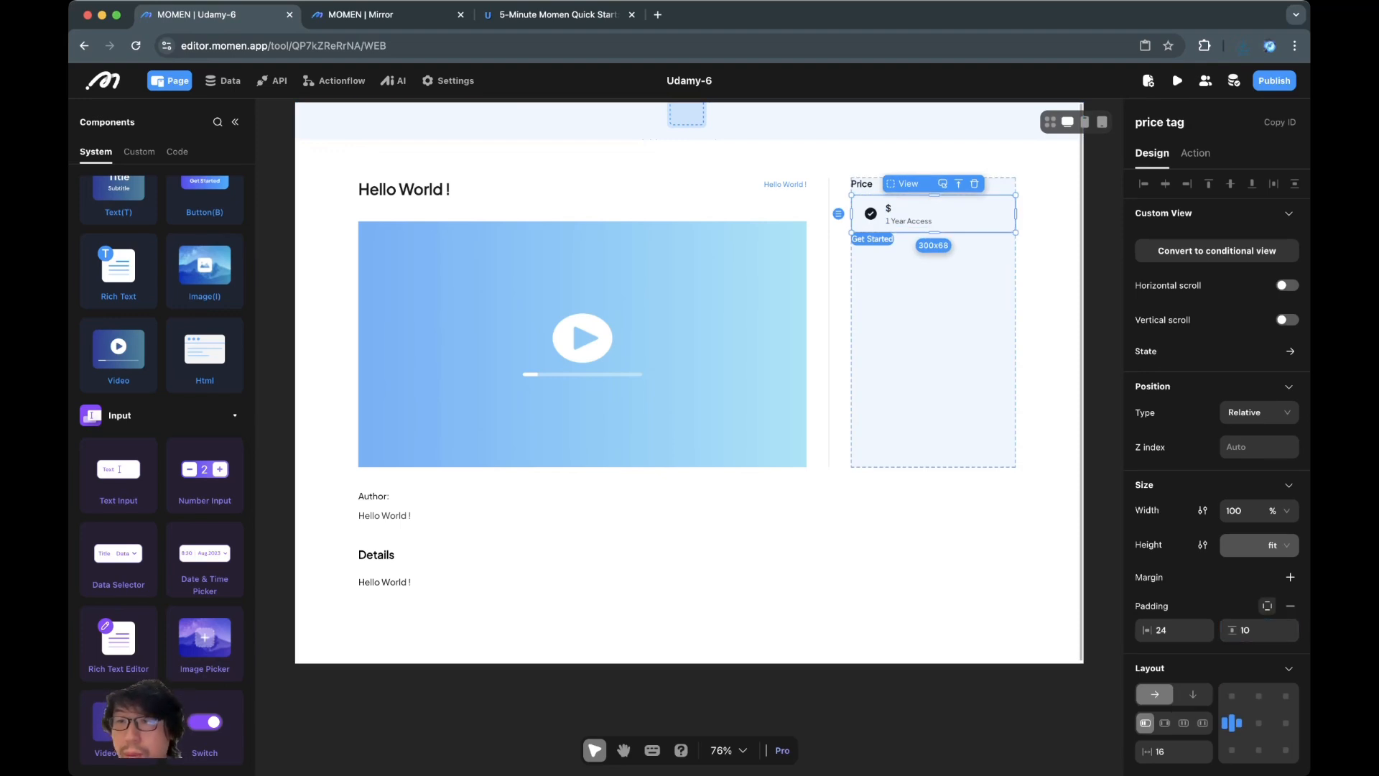
click(1291, 577)
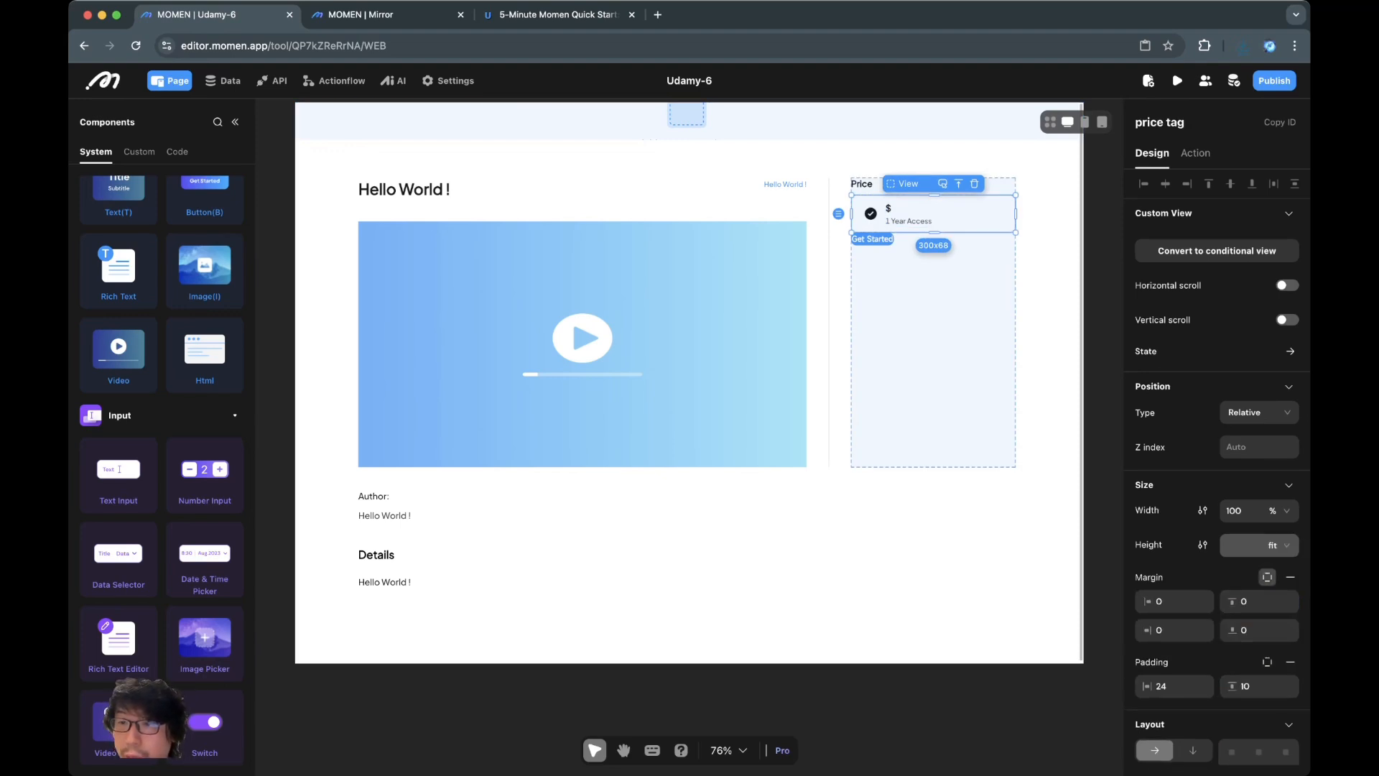
text(32)
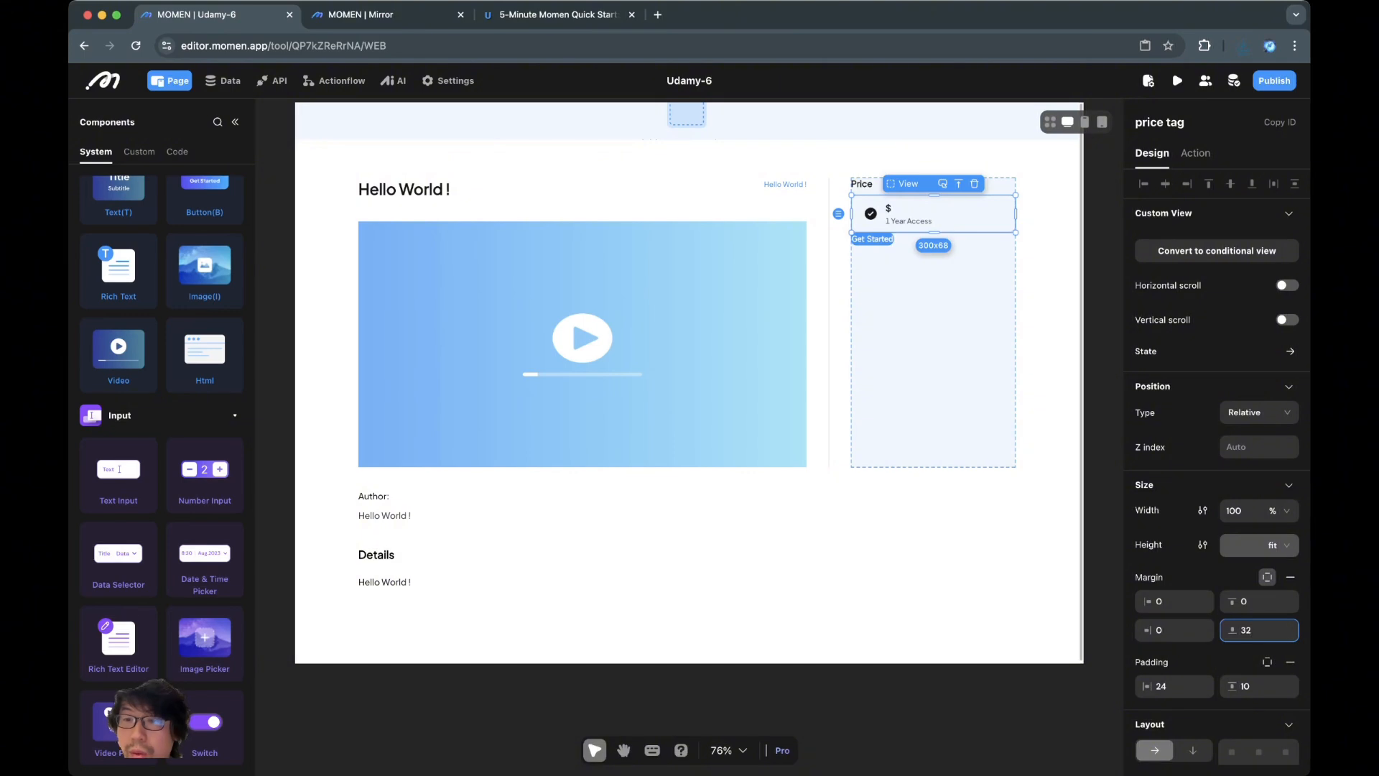
text(20)
click(934, 535)
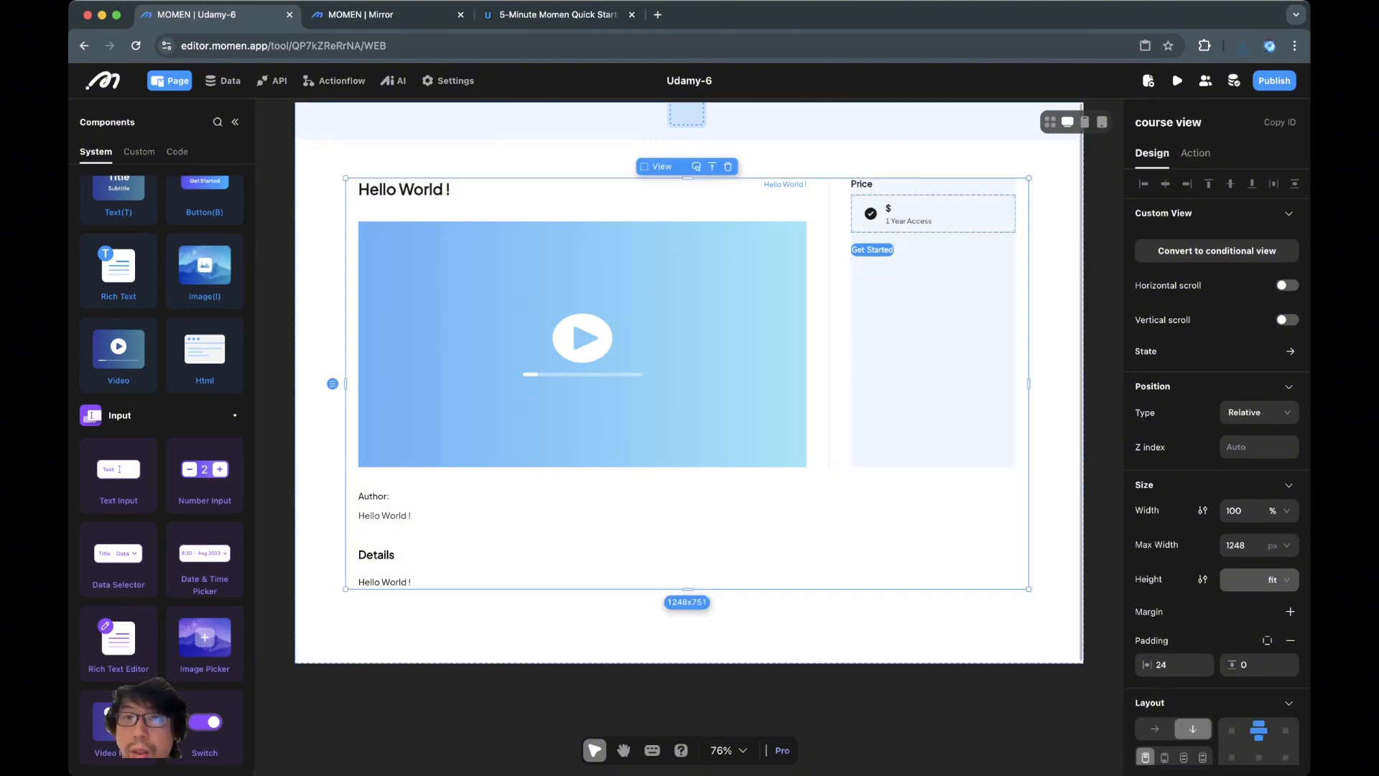
click(966, 214)
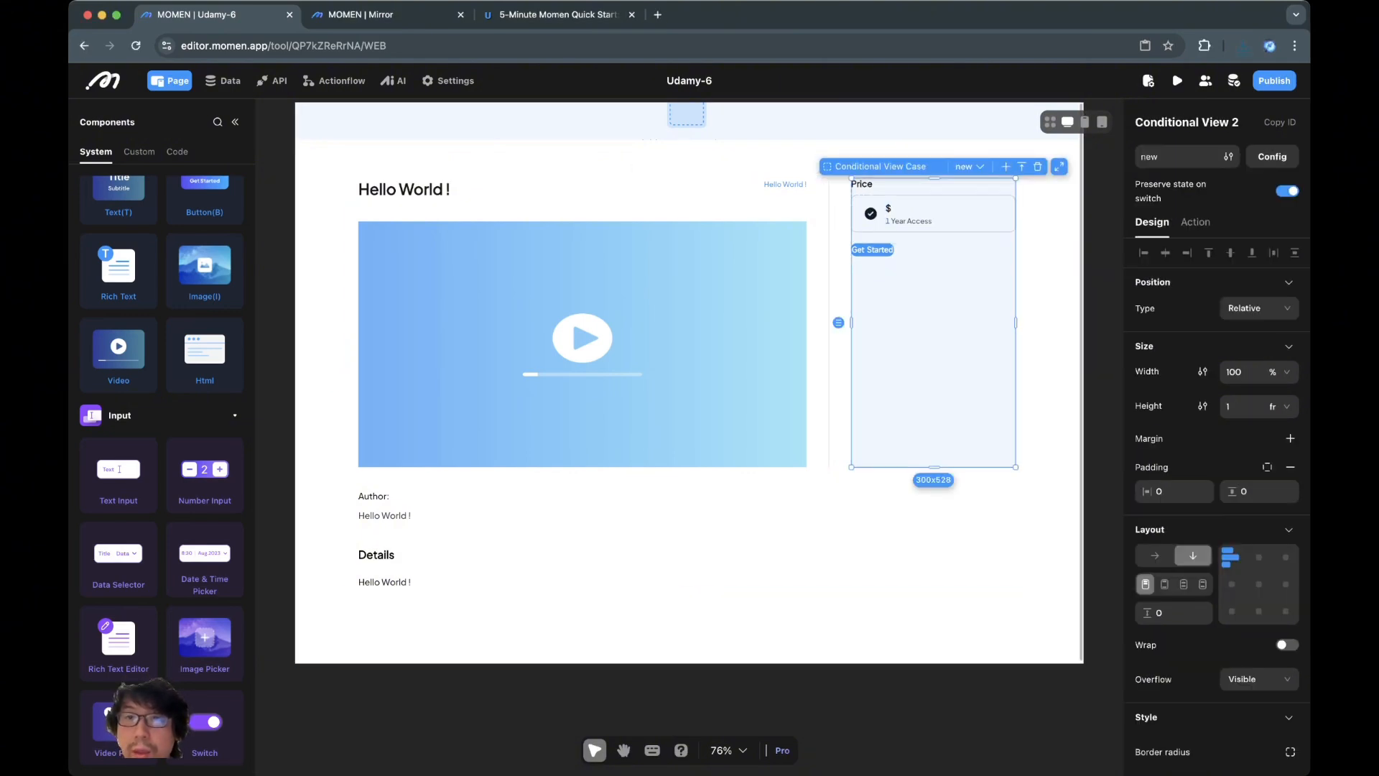
Set the Get Started button's width to 100 %
click(873, 250)
double_click(1232, 452)
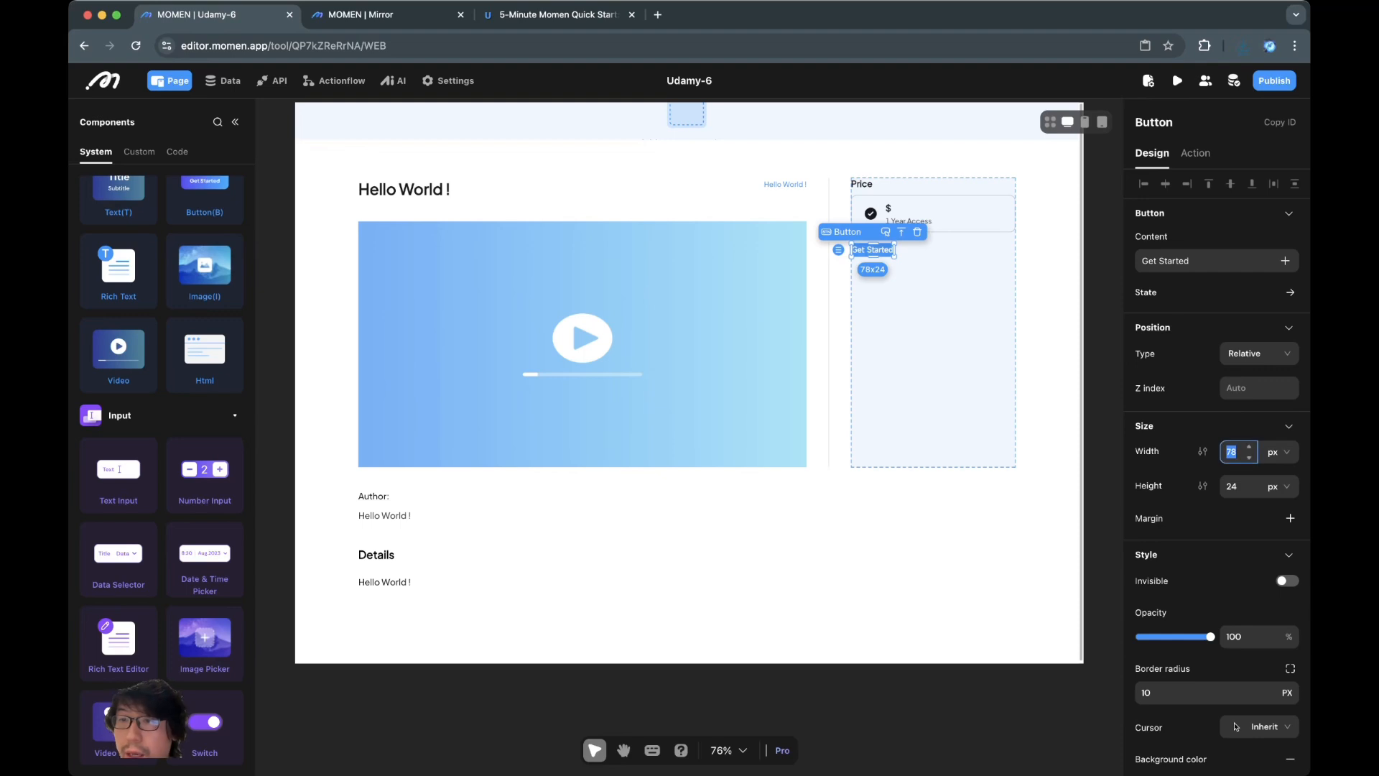
click(1279, 452)
click(1277, 503)
click(1232, 452)
double_click(1231, 452)
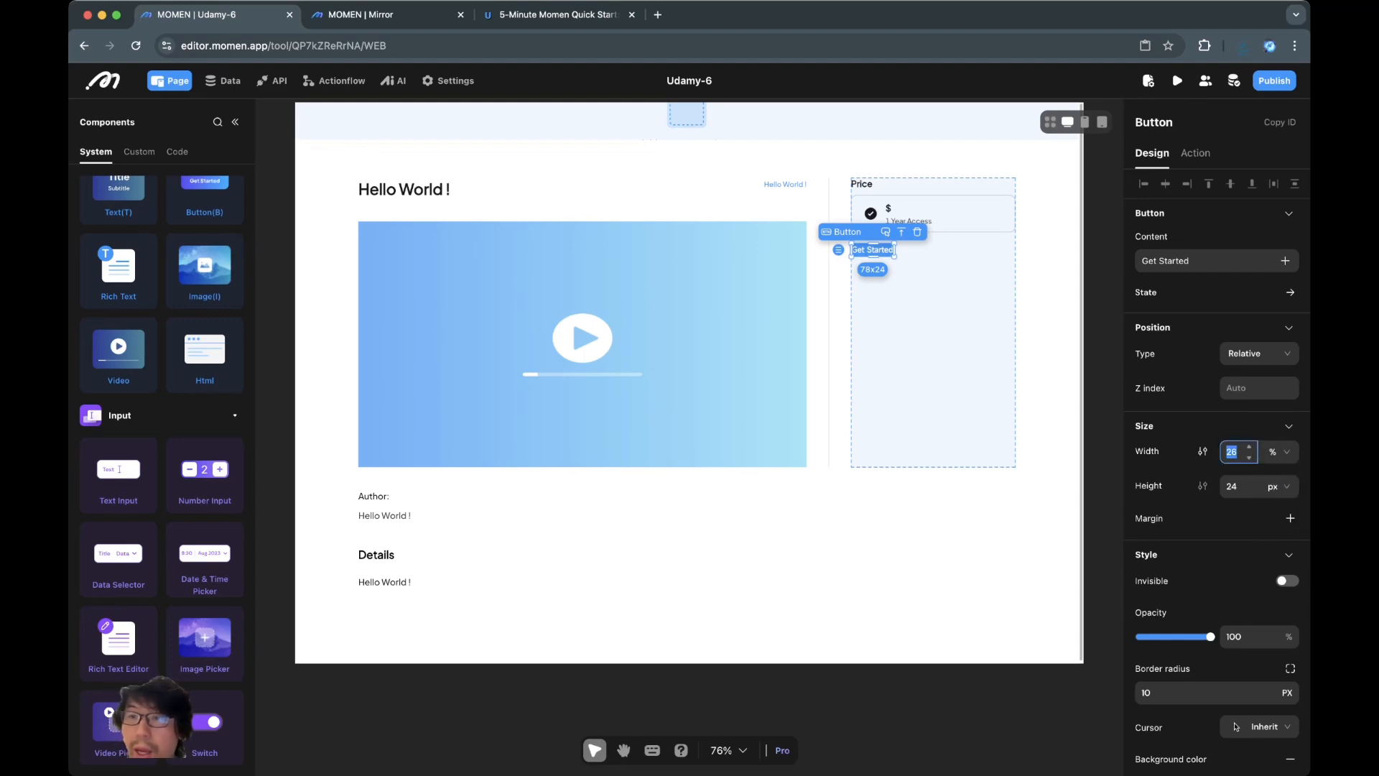
text(100)
key(Return)
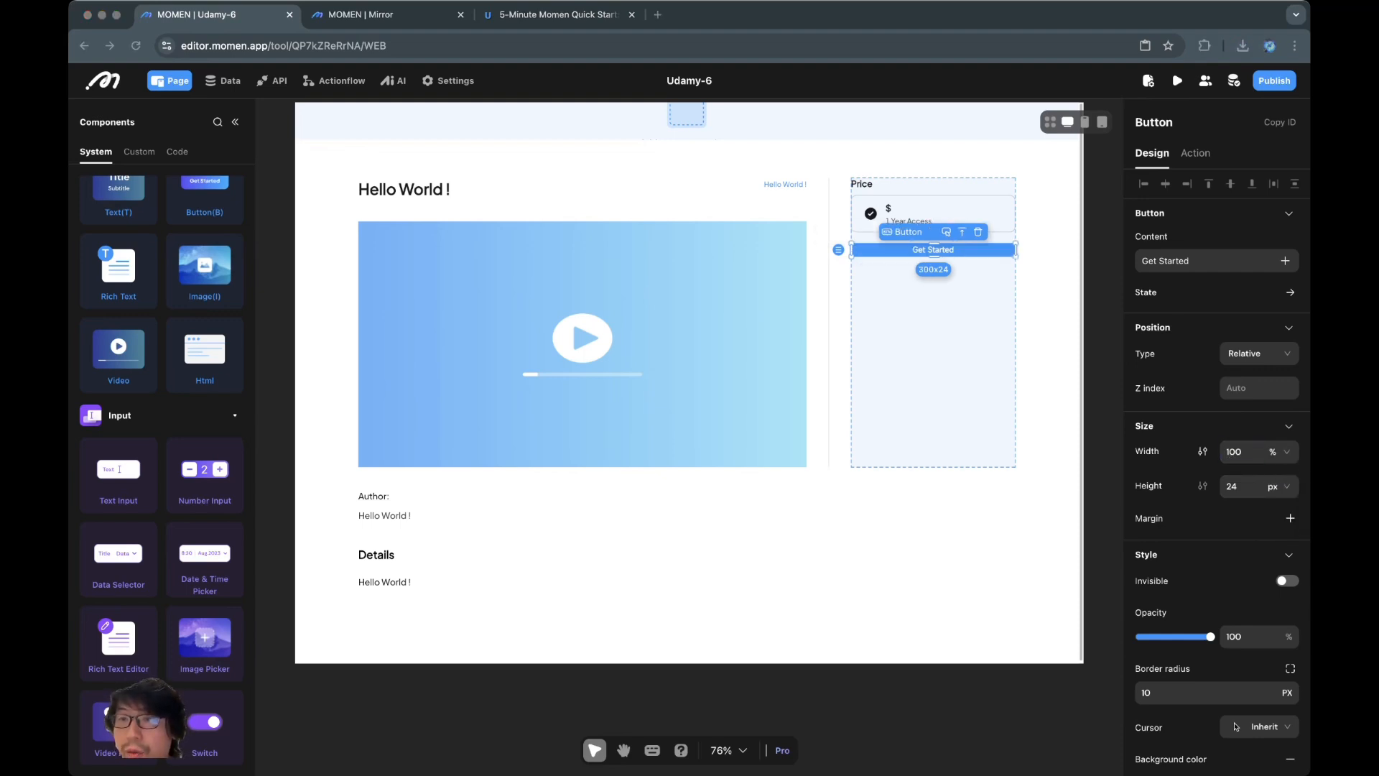
Set the Get Started button's height to 54 px
click(1245, 486)
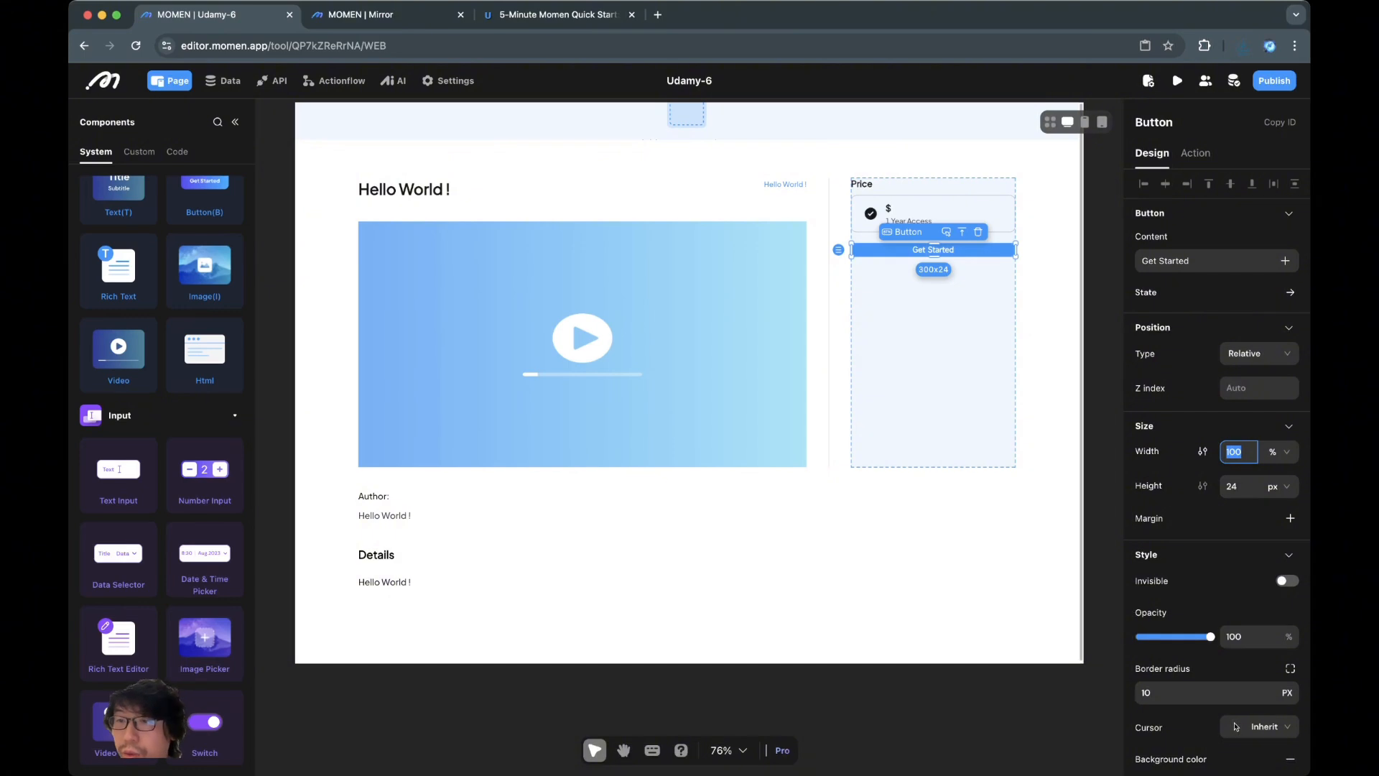
click(1278, 486)
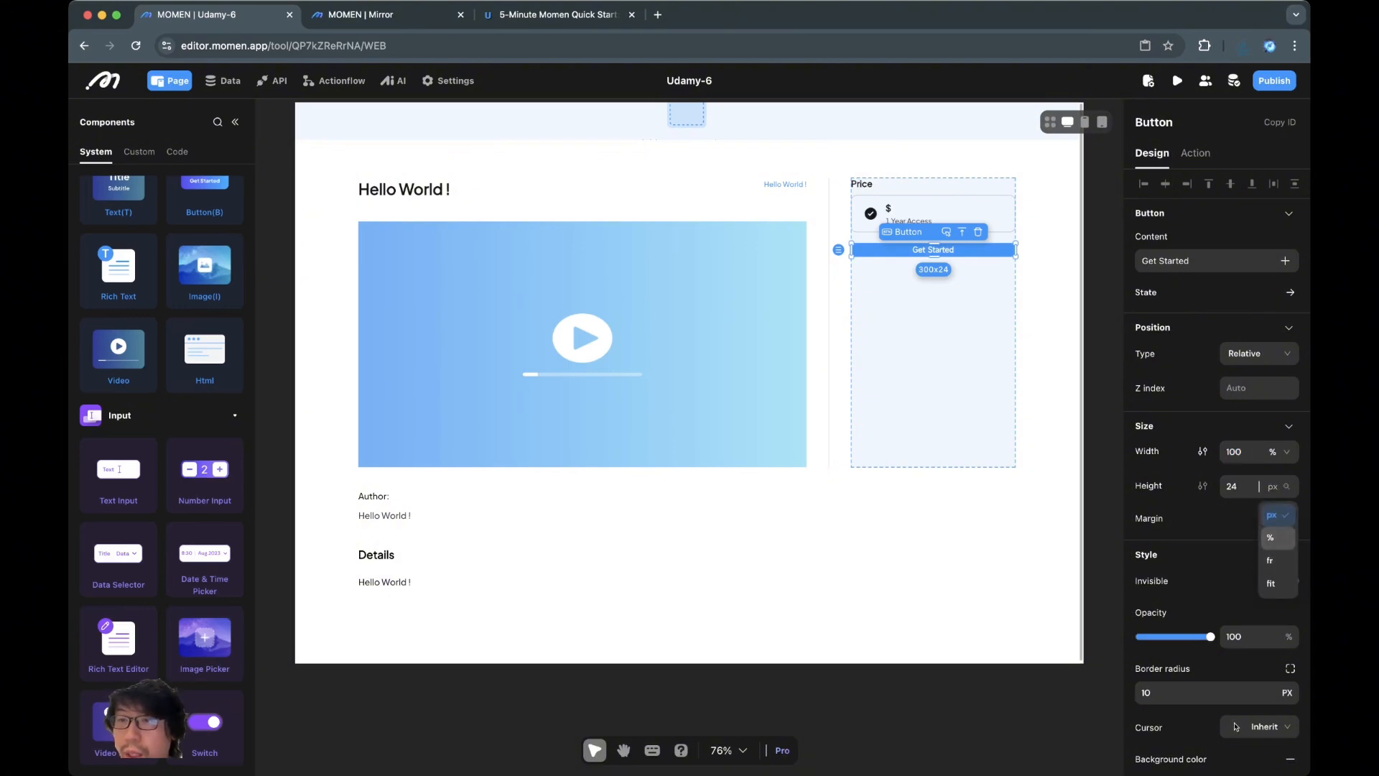
click(1233, 486)
text(54)
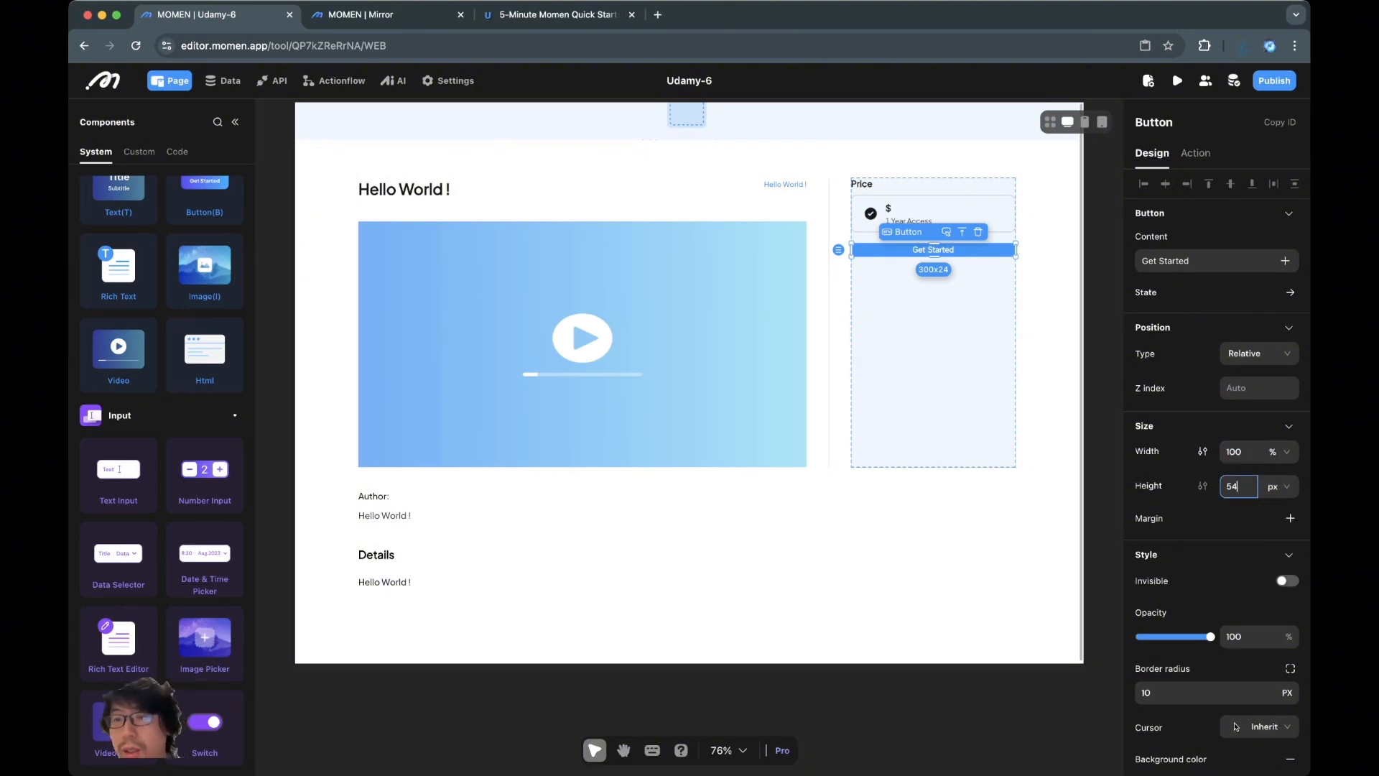
key(Return)
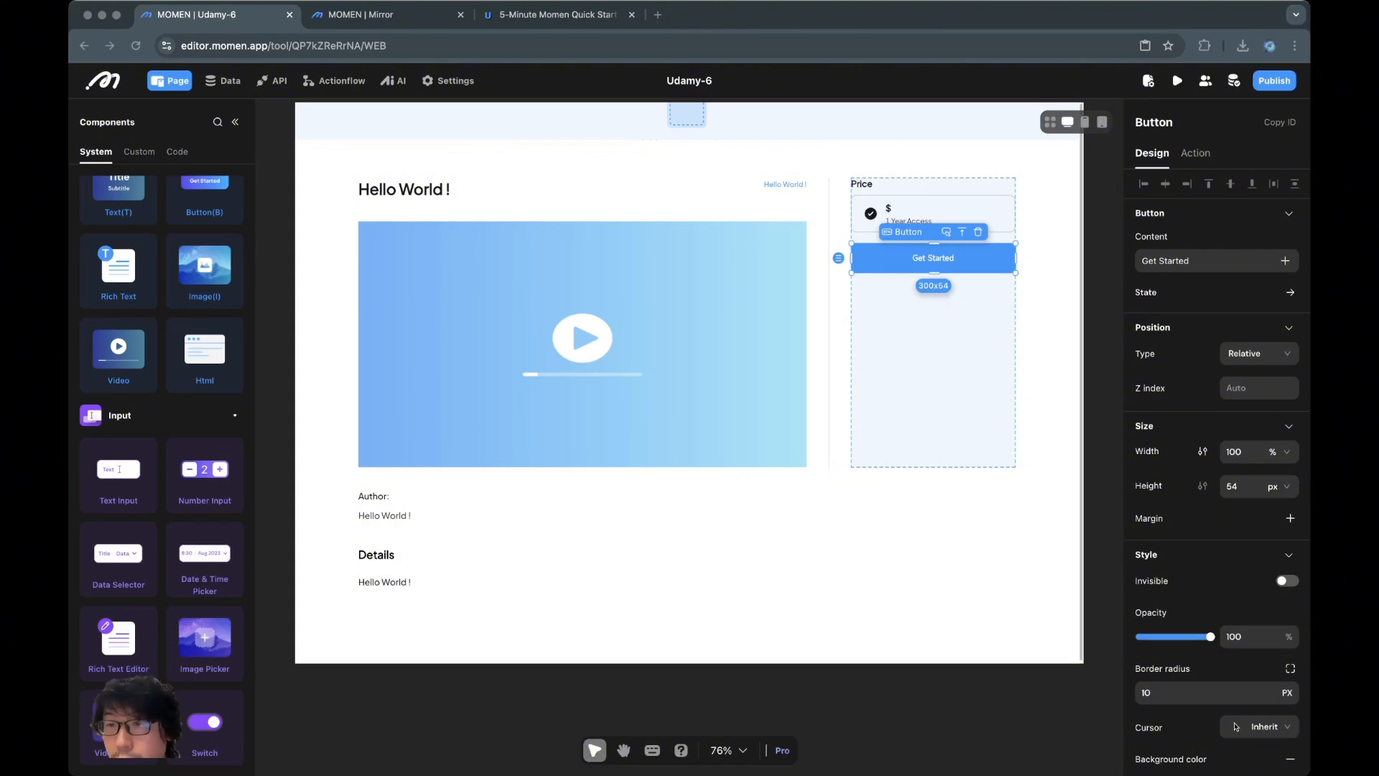
Make the button background the near-black 18181B swatch
scroll(1216, 467, down, 6)
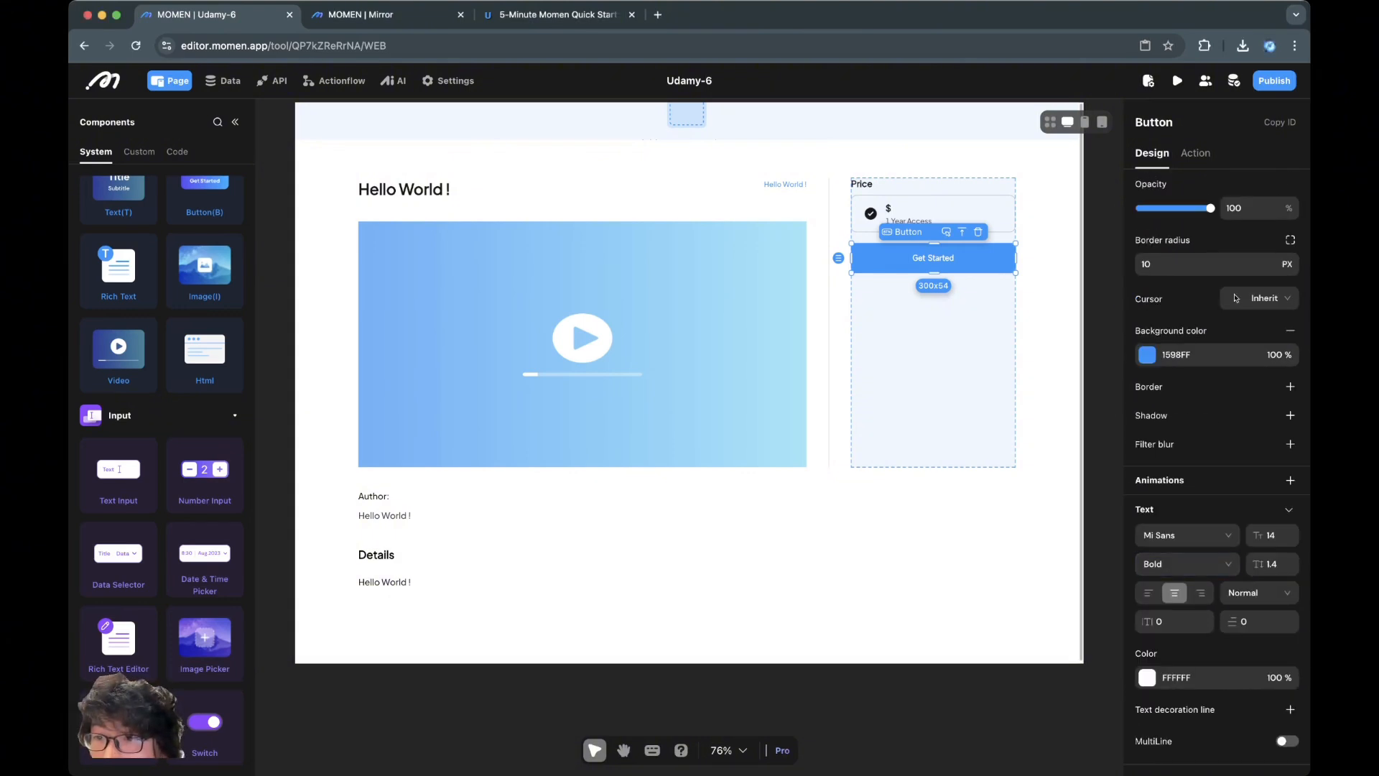
scroll(1218, 466, up, 1)
click(1147, 373)
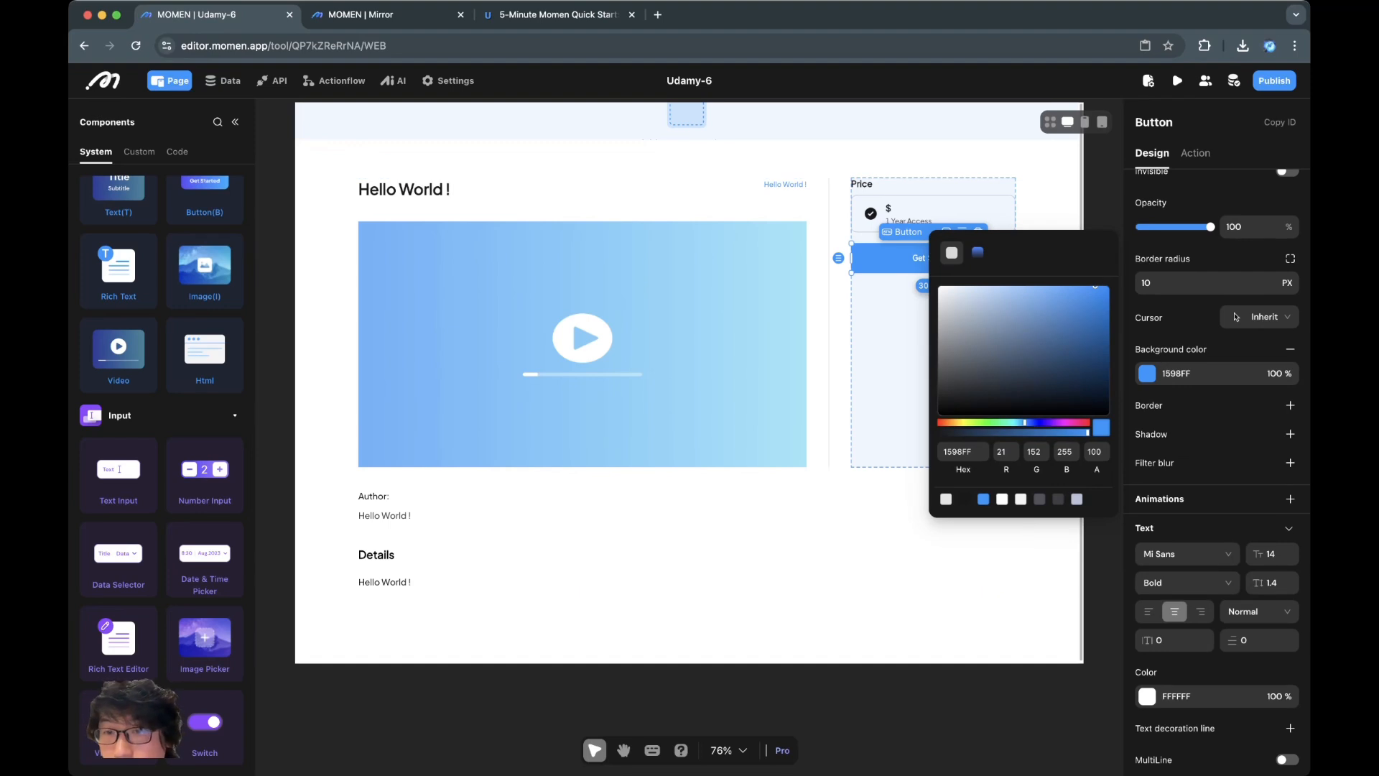
click(964, 499)
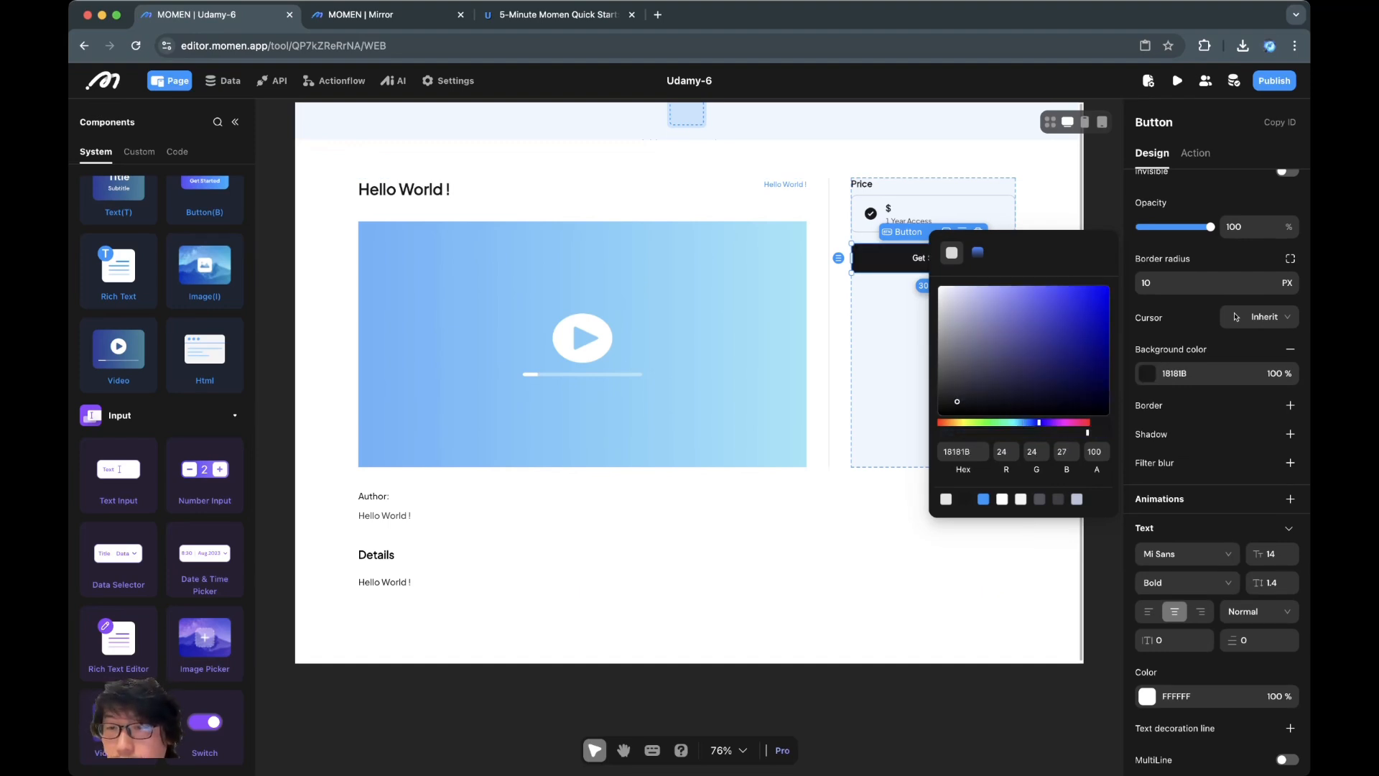
key(super+Tab)
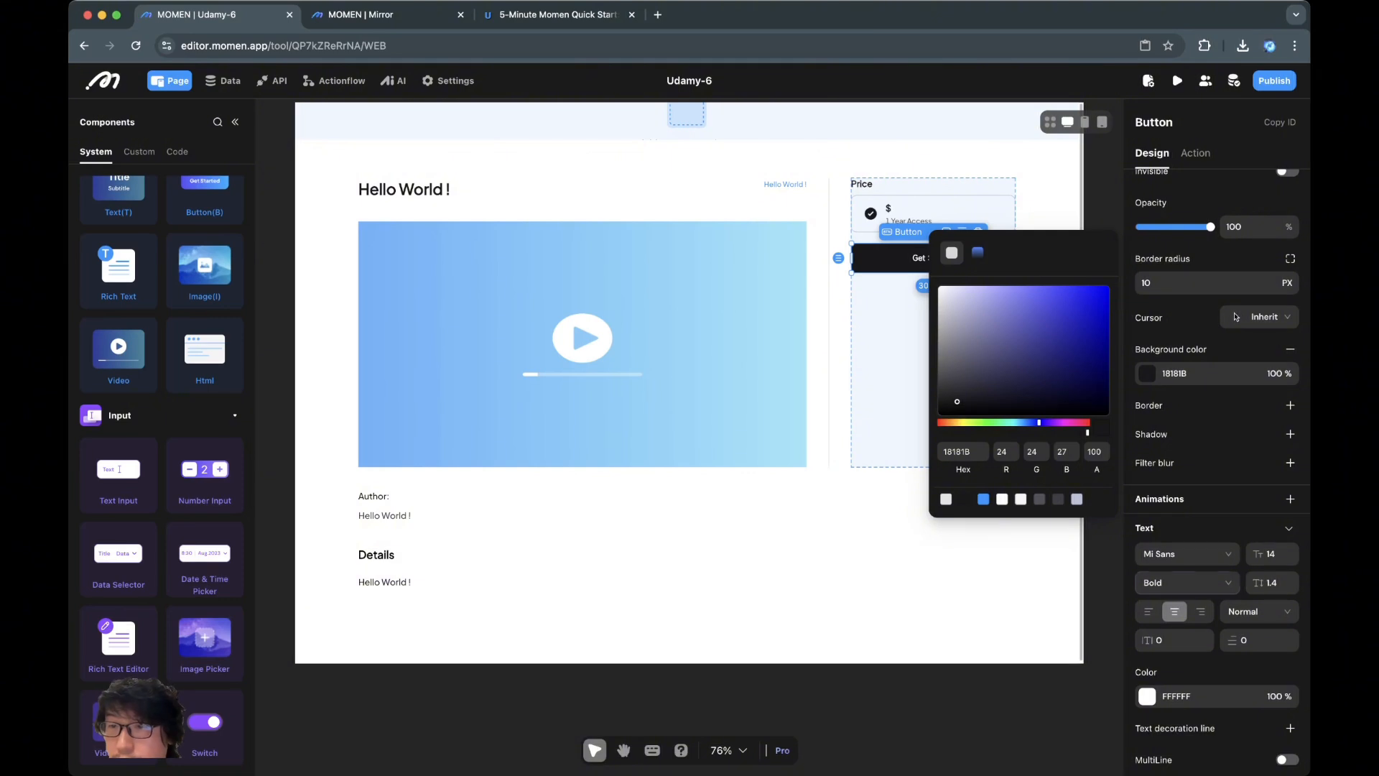
Set the button text to Plus Jakarta Sans, 16 px, with a 1.3 line height
click(1187, 553)
key(Down)
key(Return)
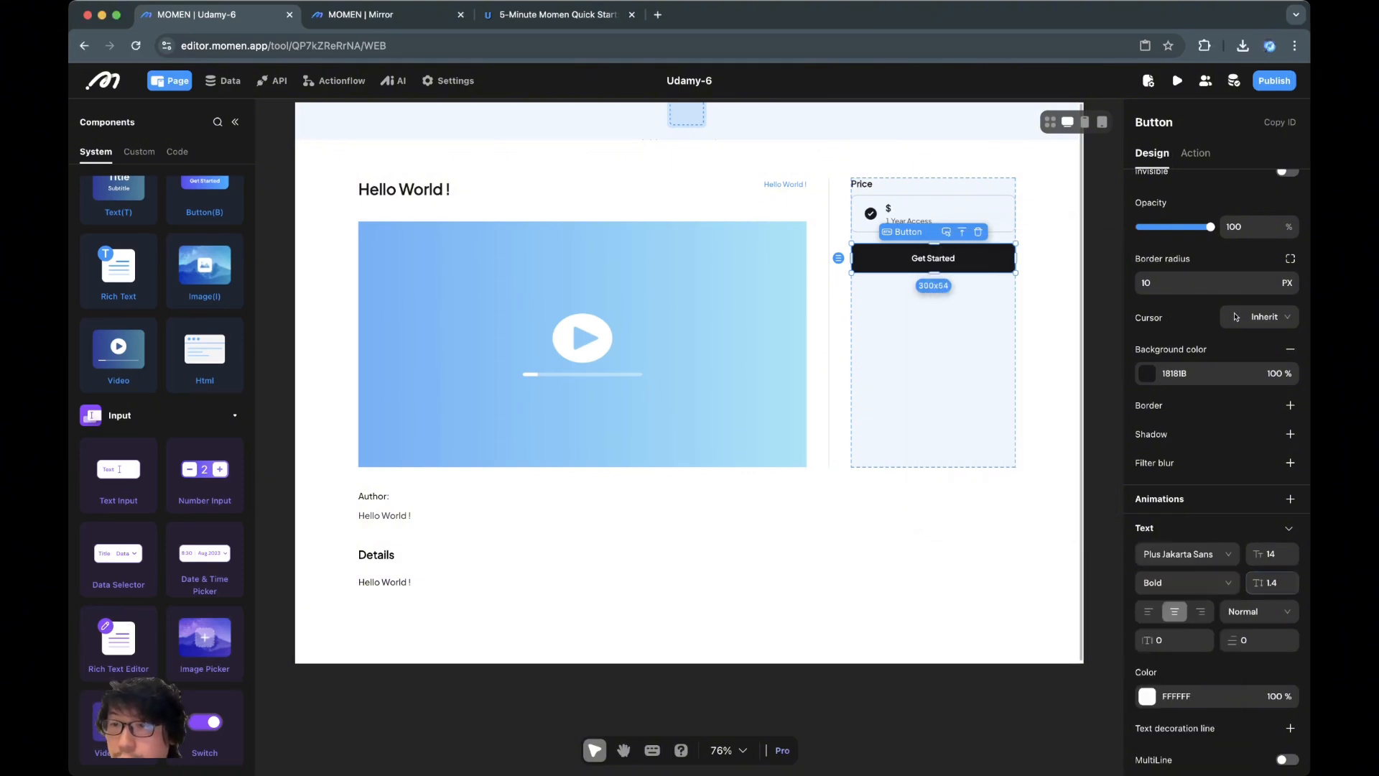
key(Tab)
text(16)
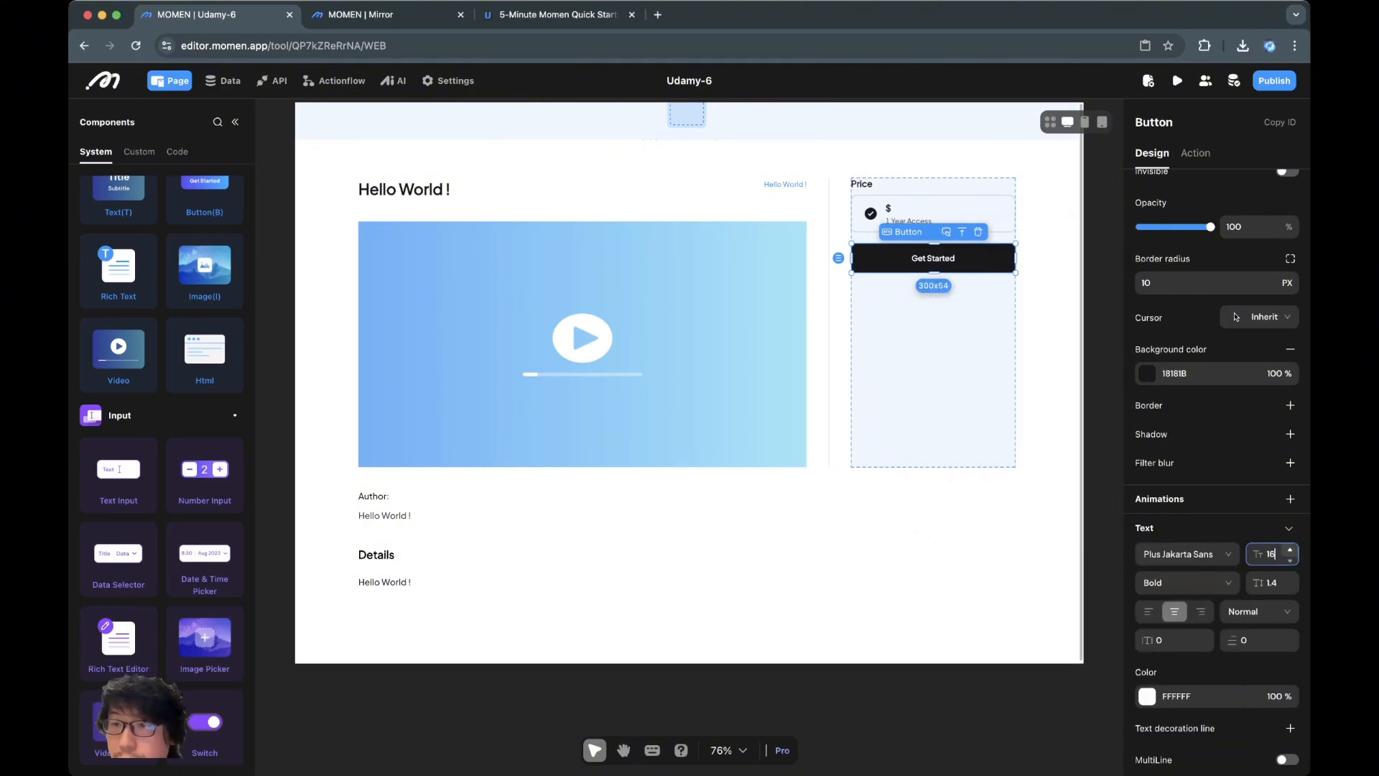
key(super+Tab)
click(1187, 583)
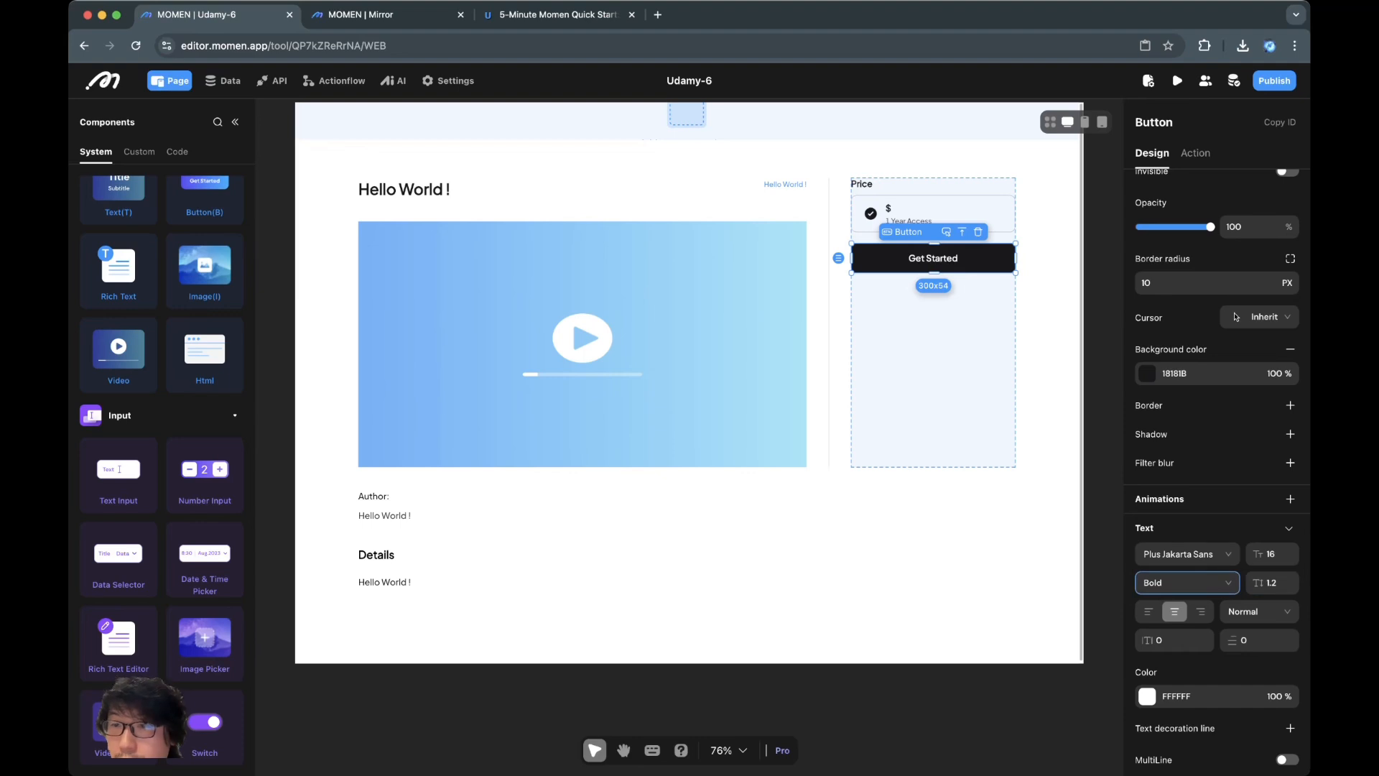
key(Tab)
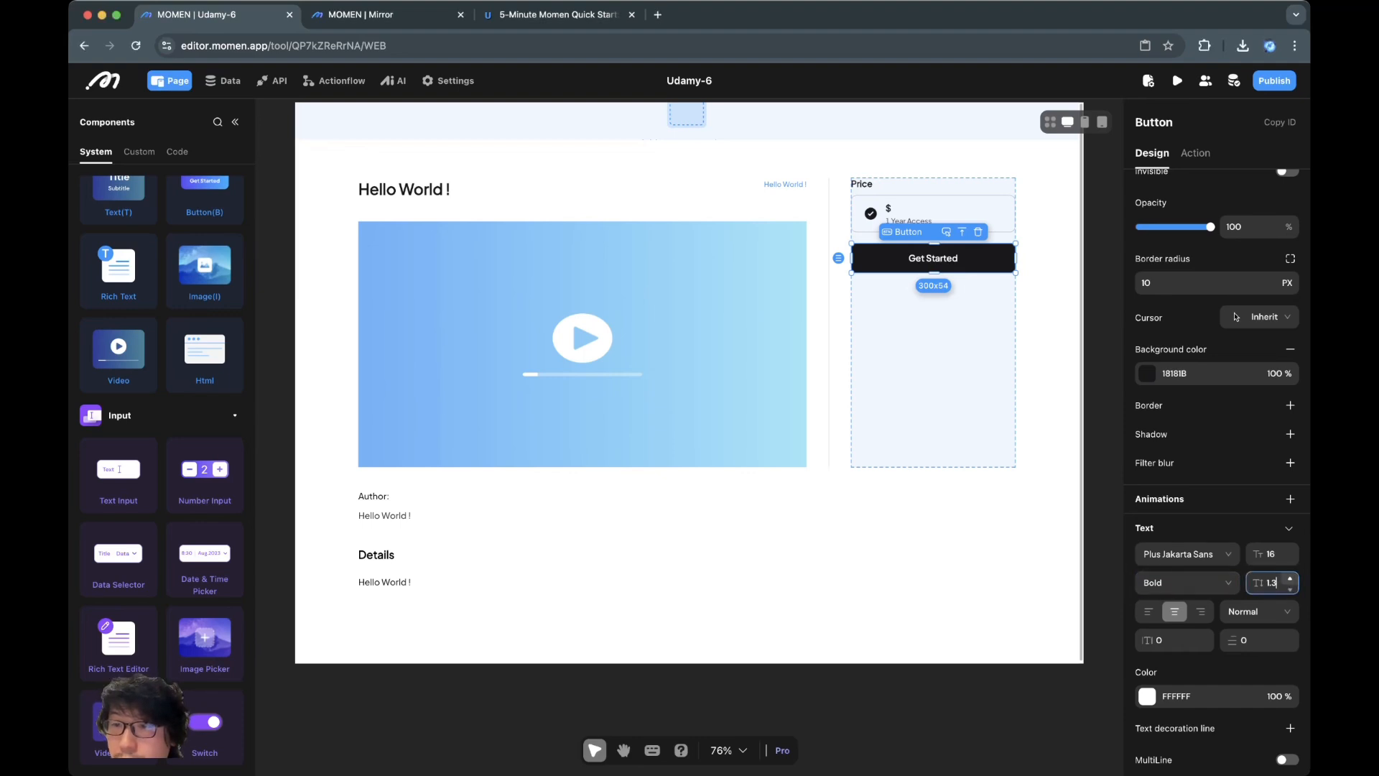
key(super+Tab)
key(super+Tab)
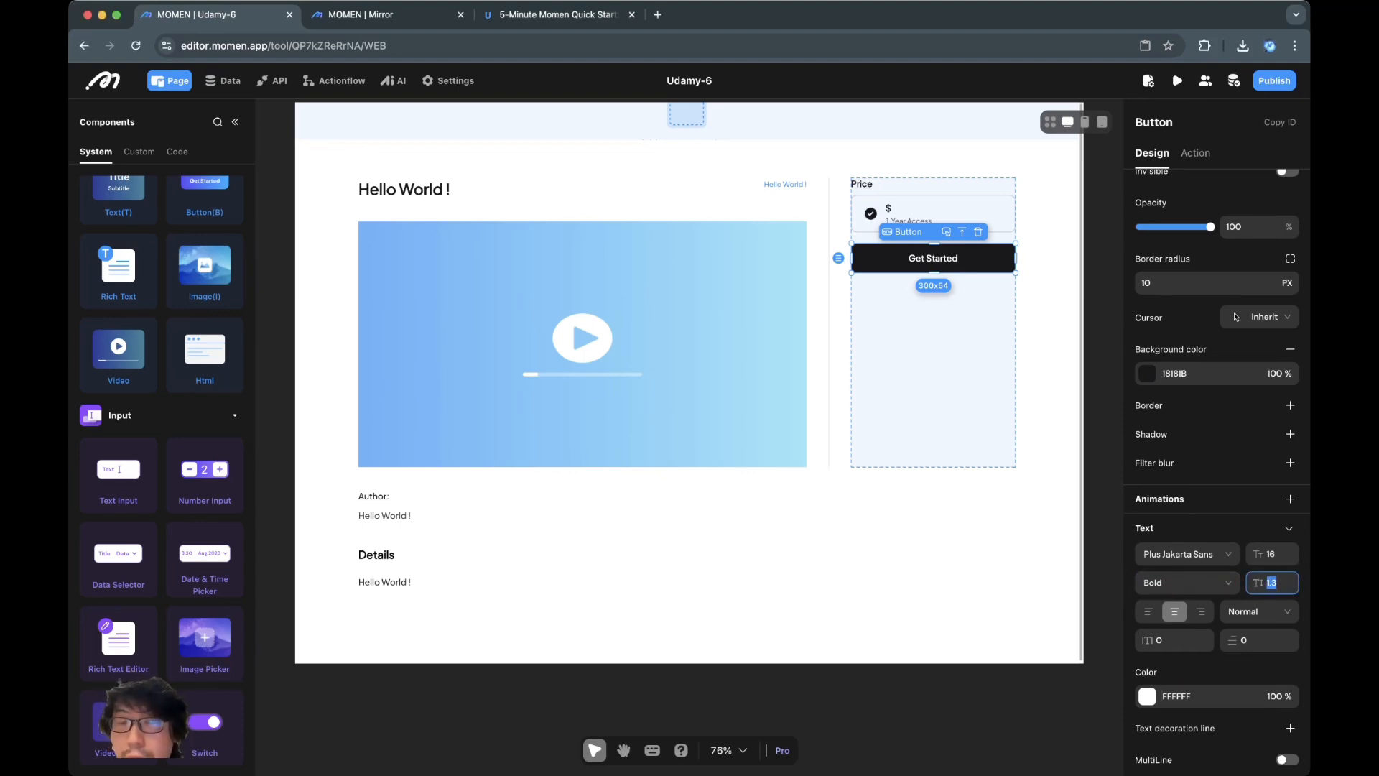
Change the button label from Get Started to 'Purchase Now'
click(934, 560)
click(933, 258)
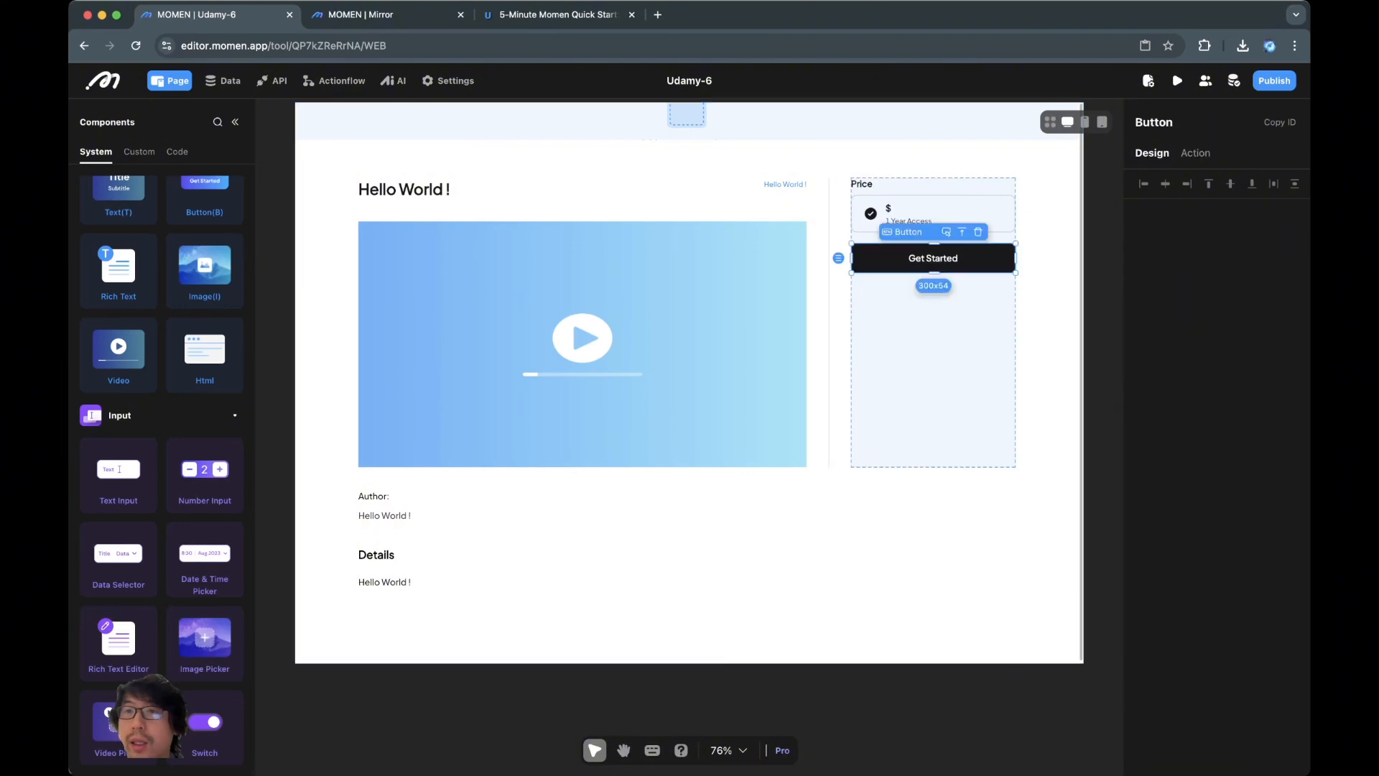
click(1192, 261)
key(super+Tab)
key(super+Tab)
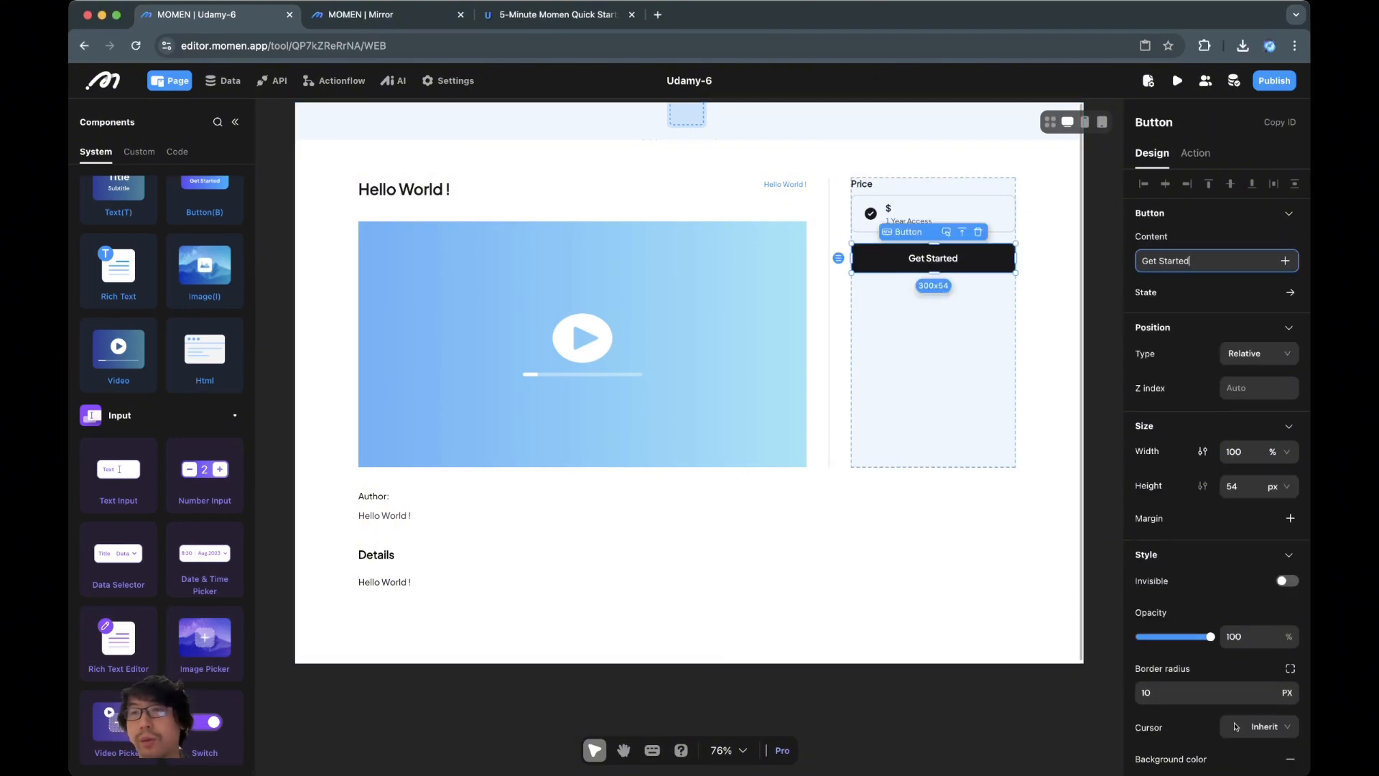
key(super+a)
text(Purchase N)
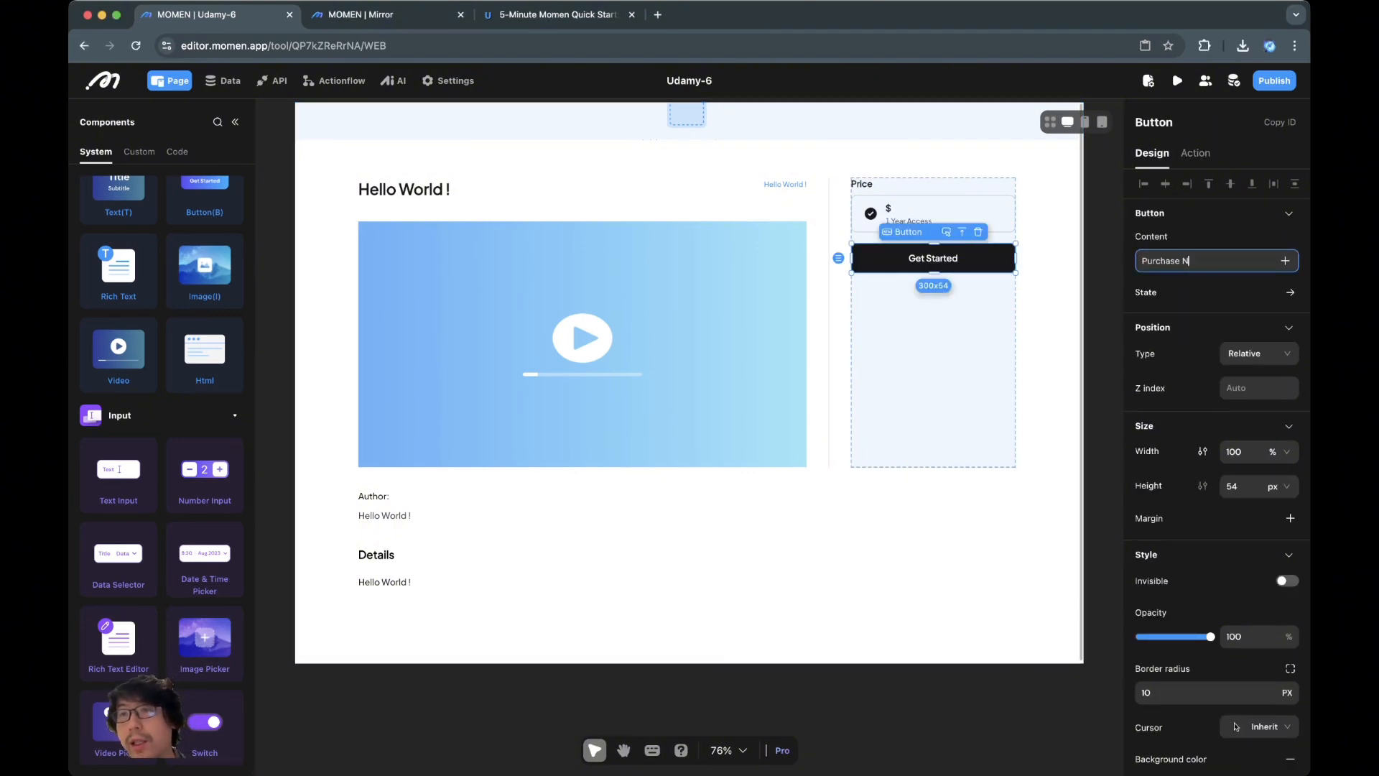
text(ow)
key(Return)
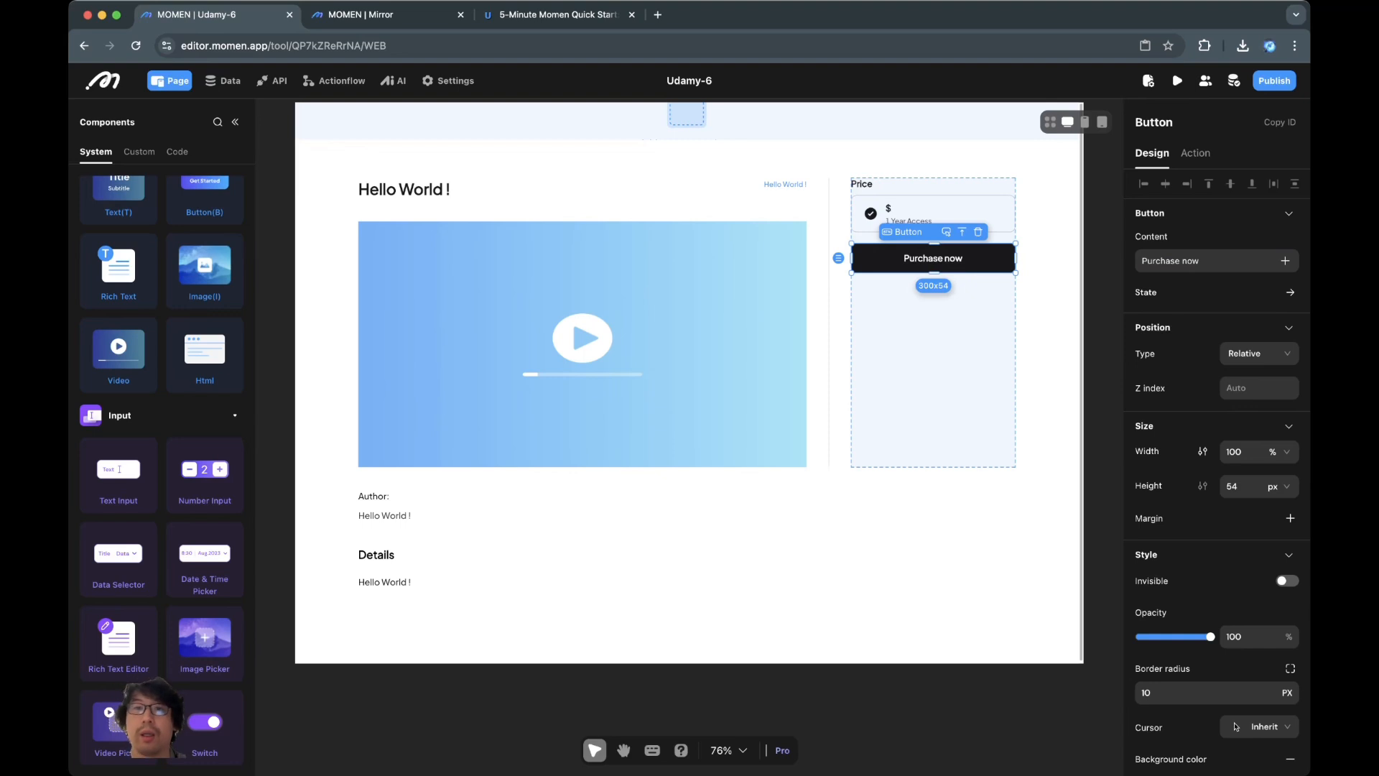
click(932, 553)
click(933, 359)
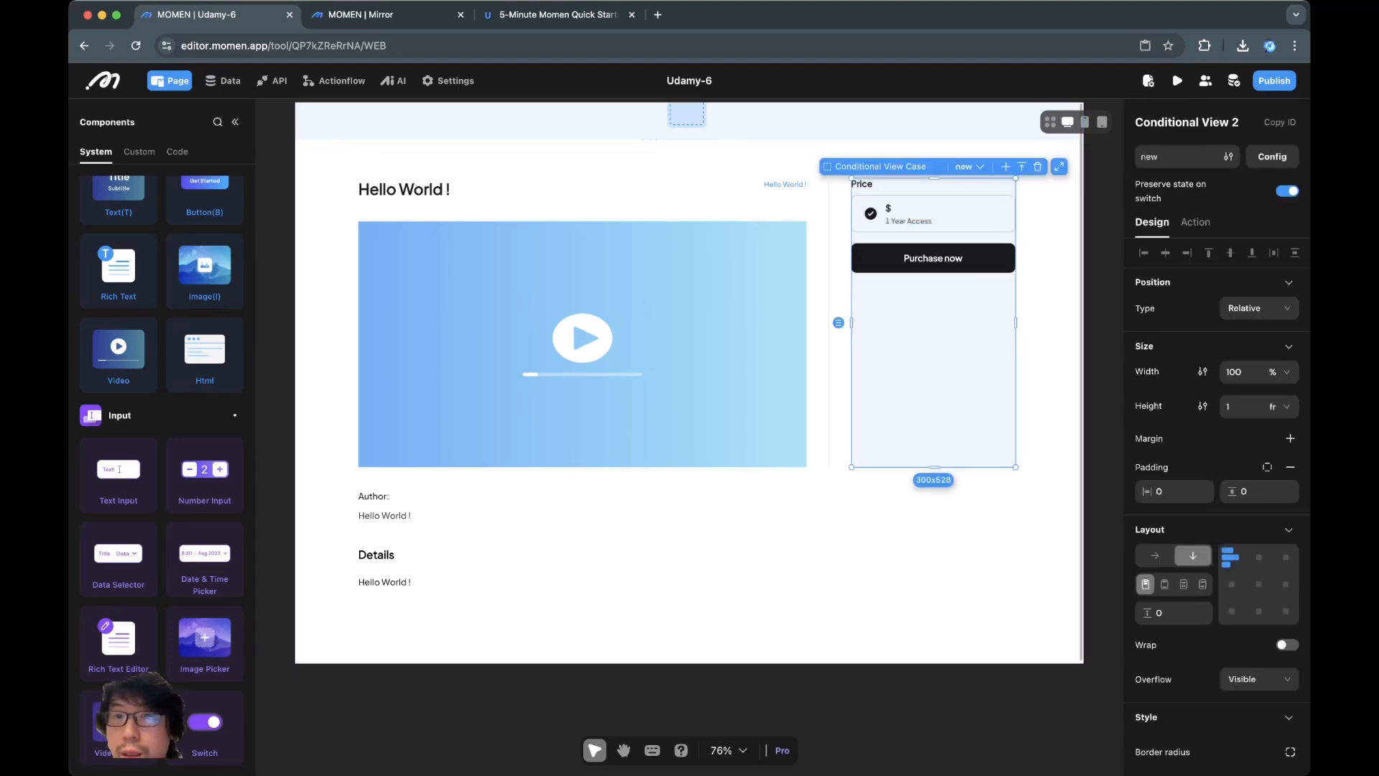
Remove the price card's light-blue EEF7FF background
scroll(1221, 503, down, 3)
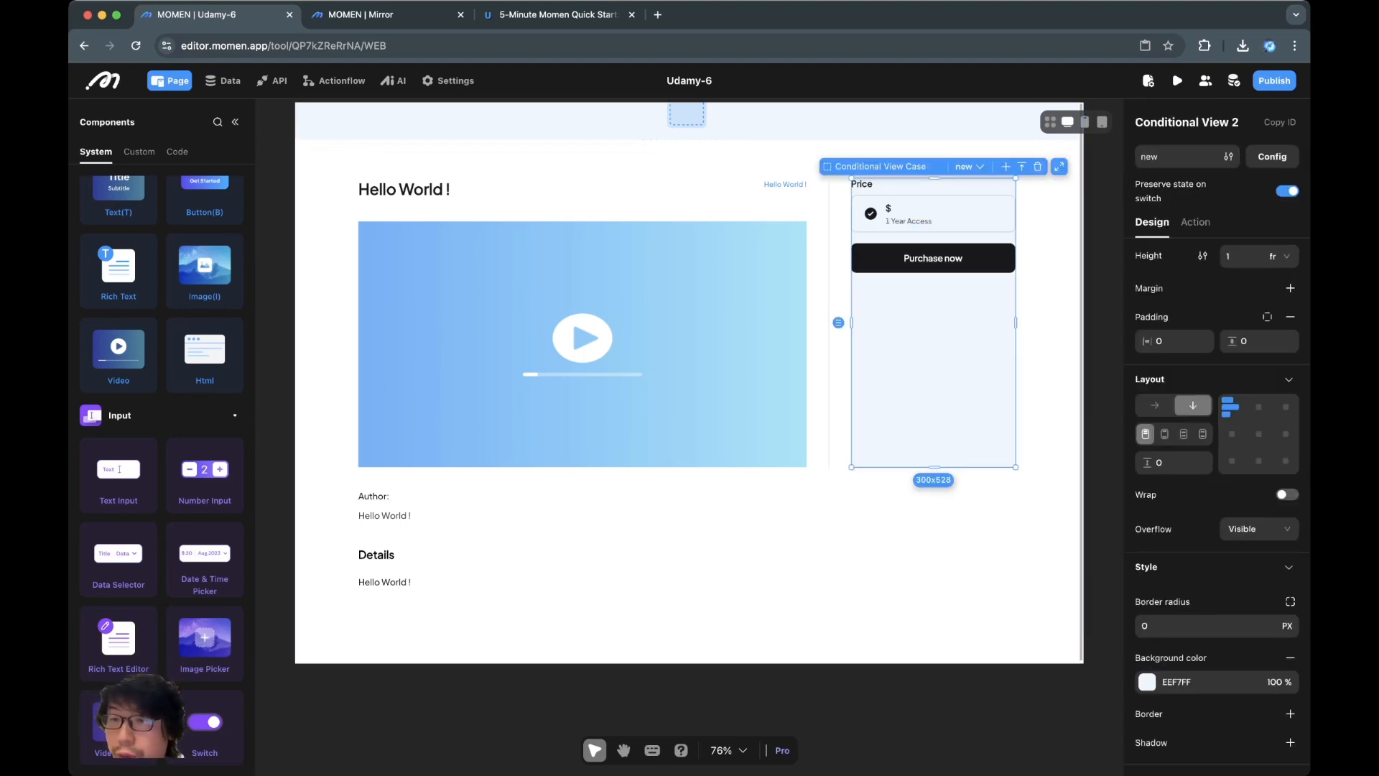
click(934, 553)
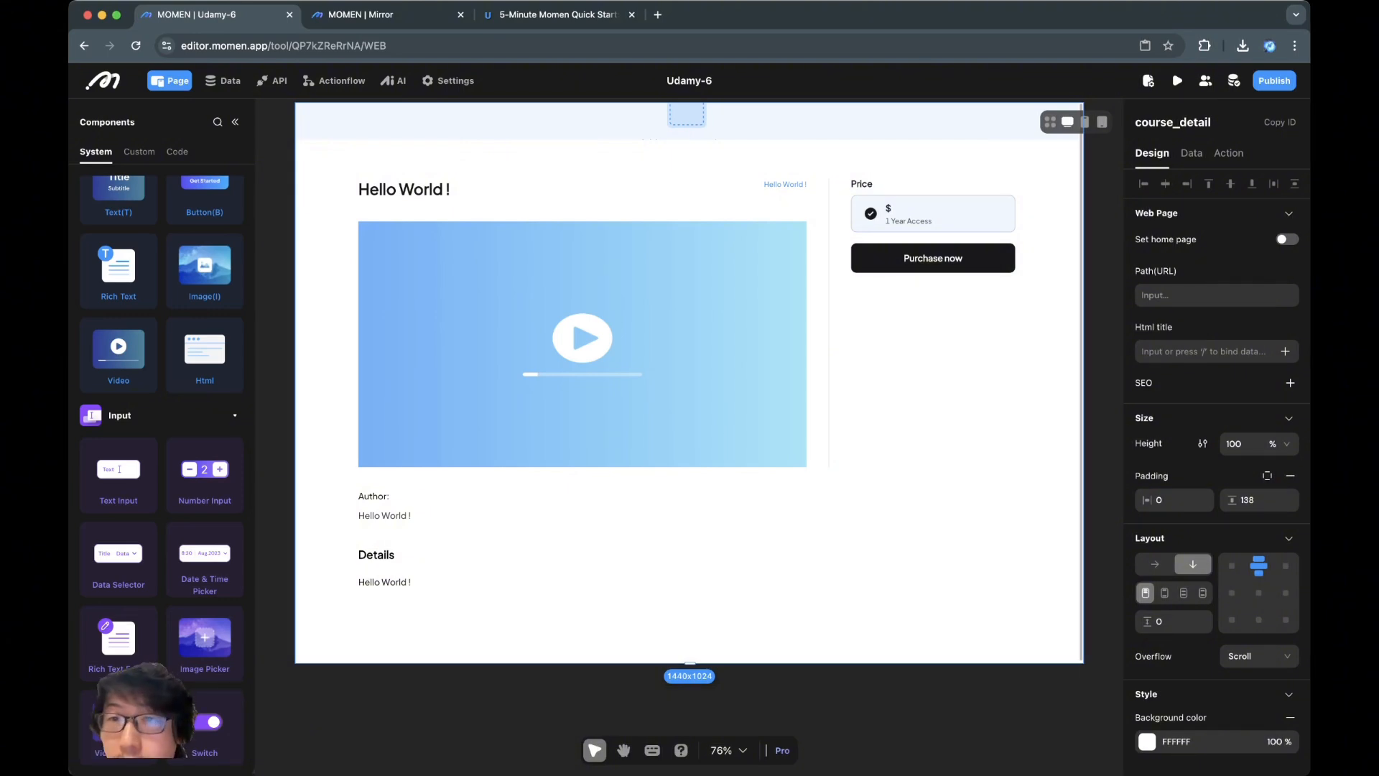
click(887, 209)
click(875, 223)
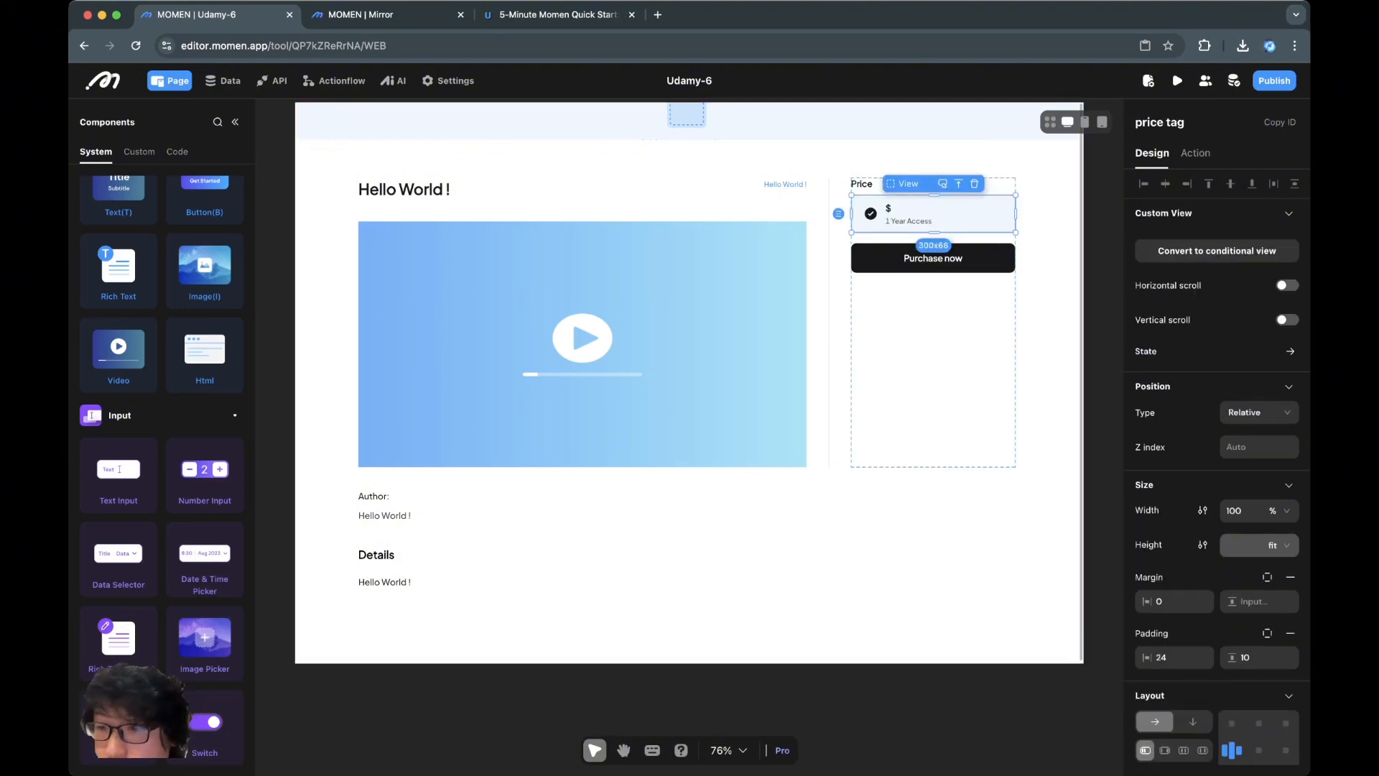
scroll(1214, 467, down, 6)
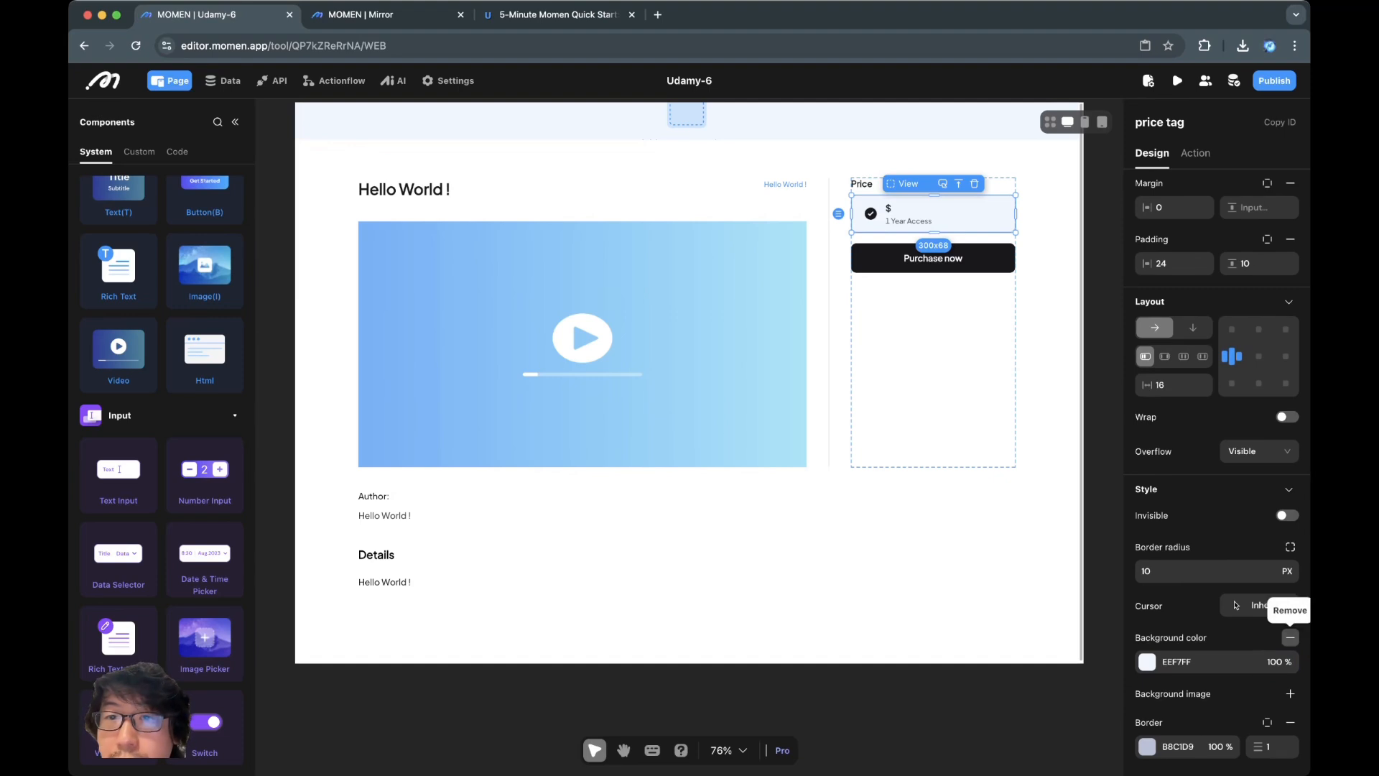
click(1289, 638)
Check the white side panel and price card against the published course page
click(934, 214)
scroll(1286, 575, down, 6)
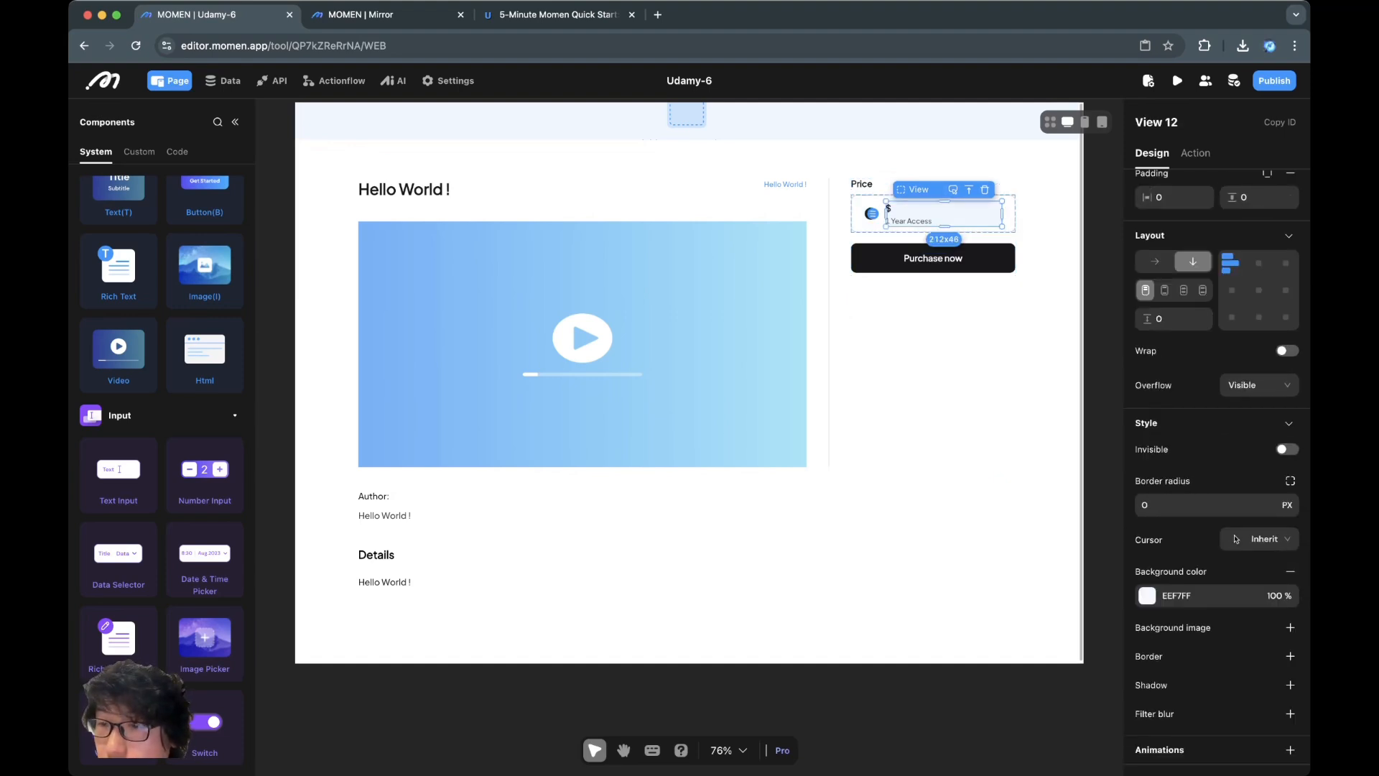
click(941, 359)
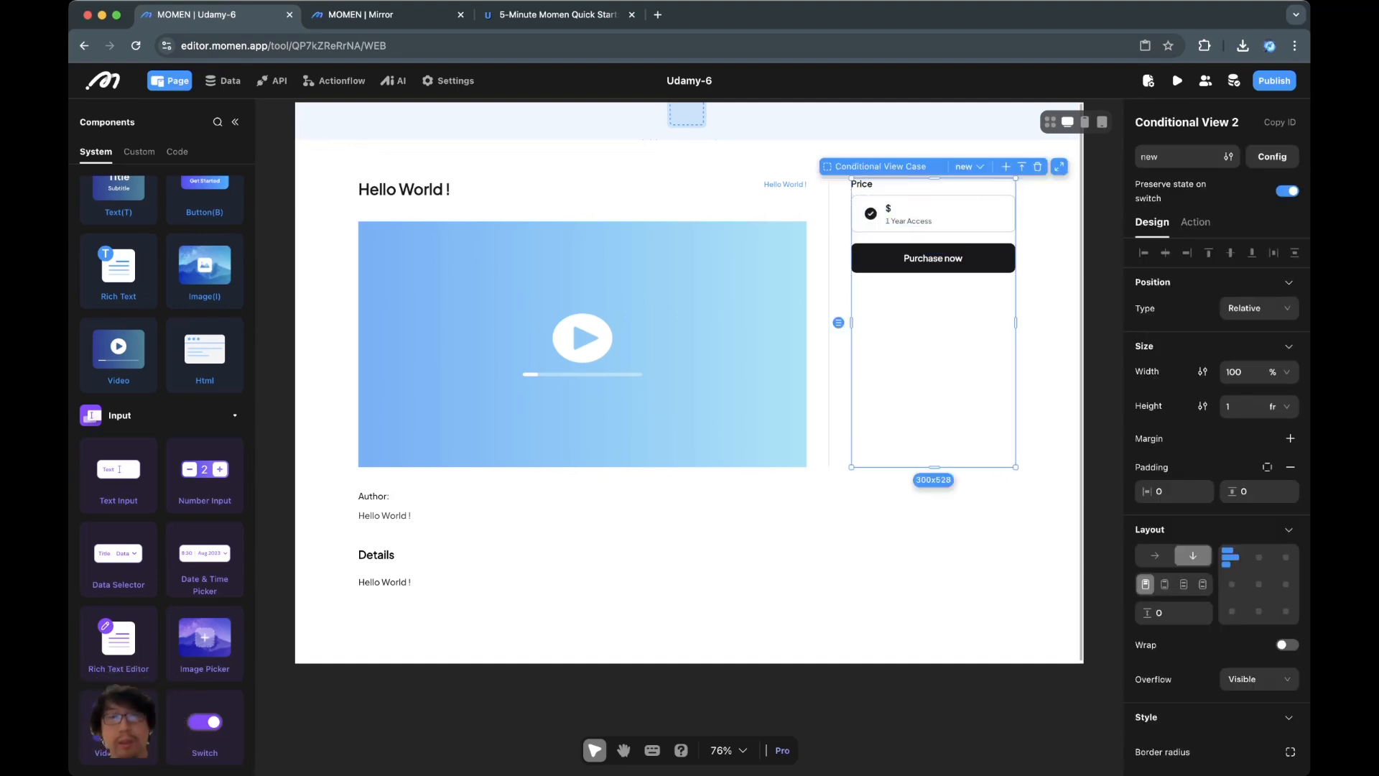
click(941, 531)
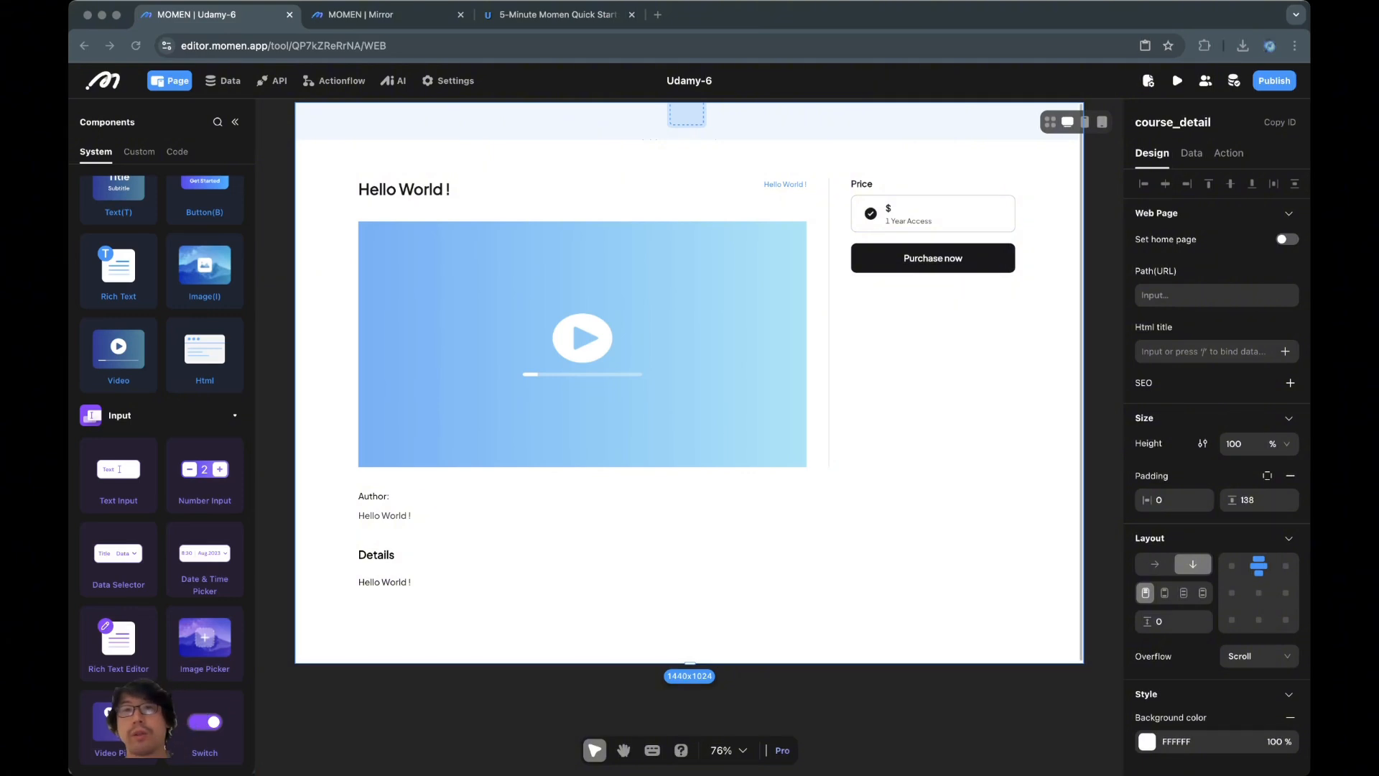
key(super+3)
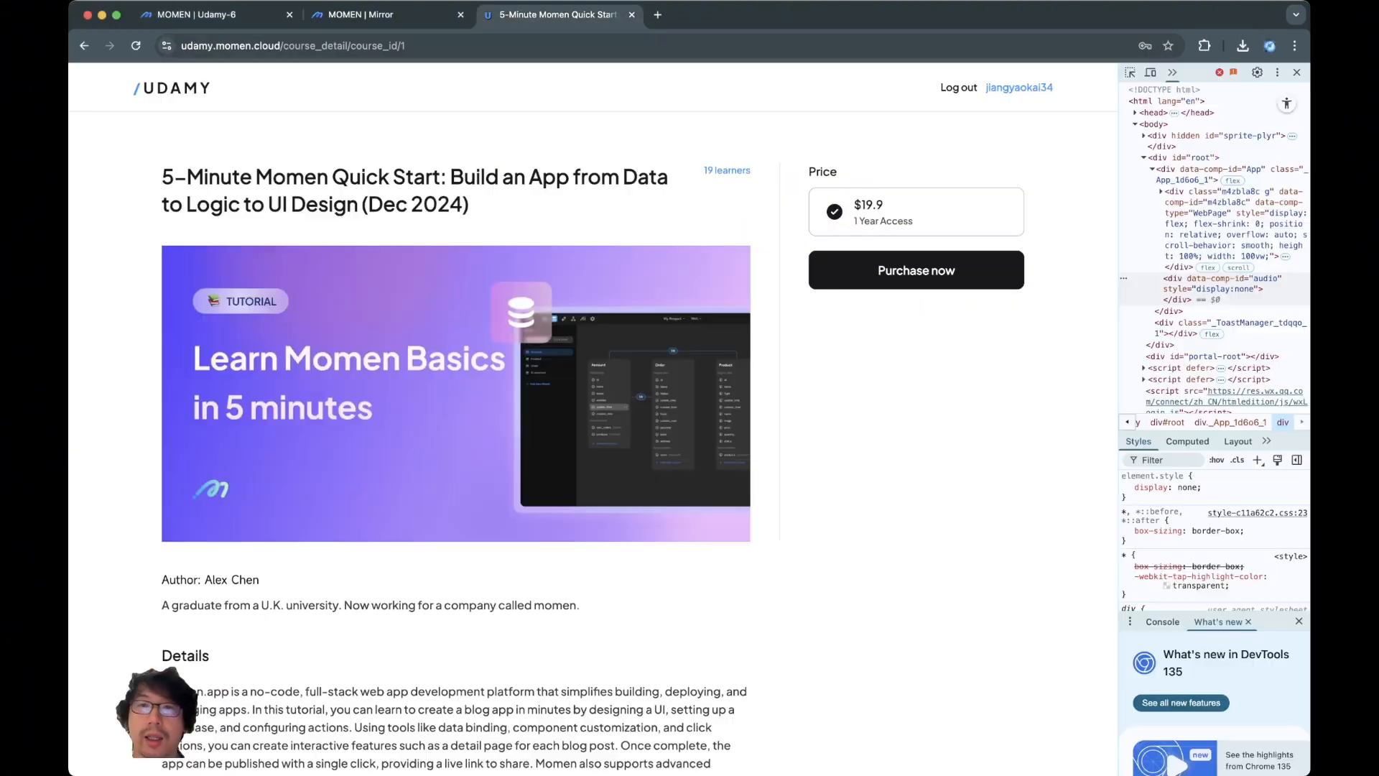
key(super+1)
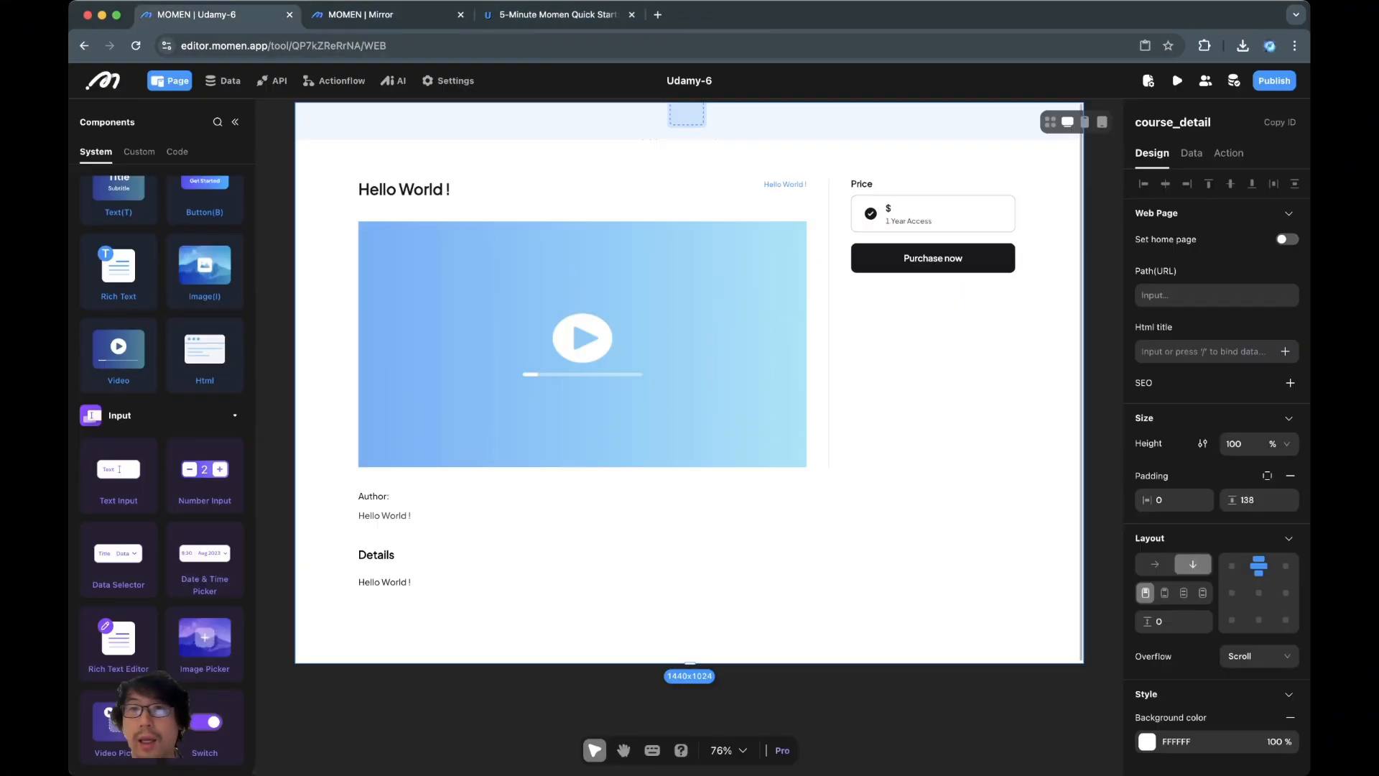